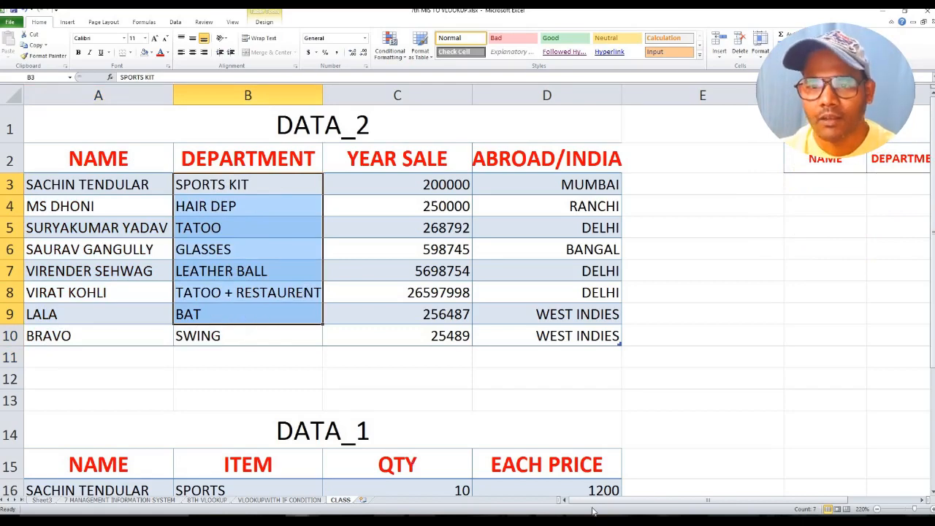
# Step: Examine the columns and values of the DATA_2 table
pyautogui.moveTo(422, 185); pyautogui.dragTo(435, 336)
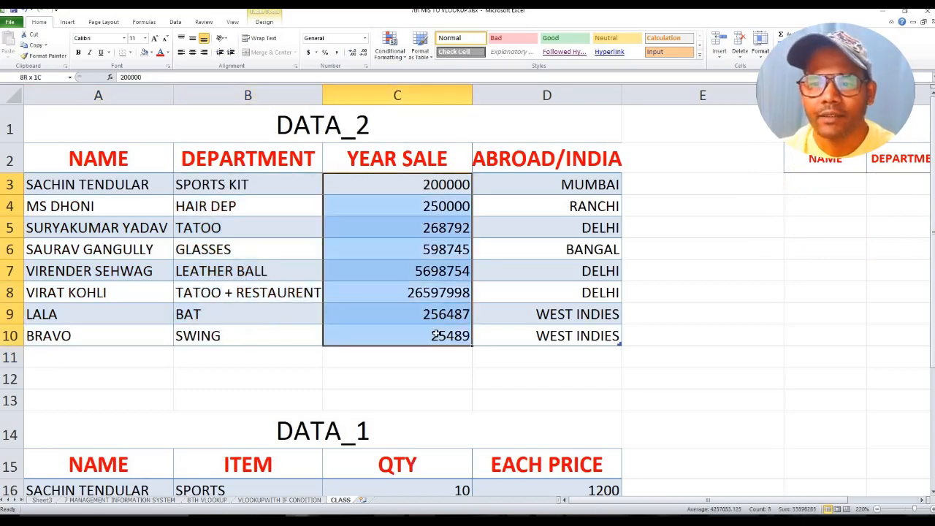
pyautogui.moveTo(536, 183); pyautogui.dragTo(541, 339)
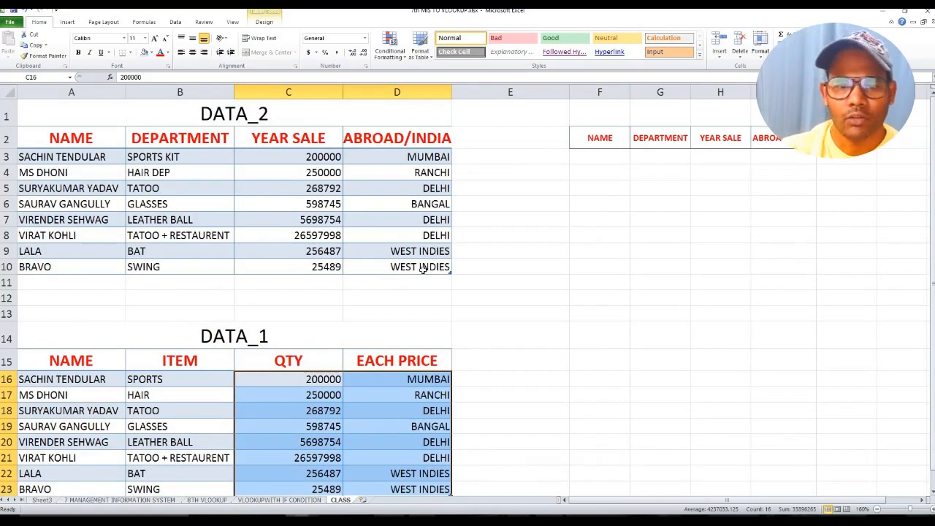
pyautogui.keyDown('ctrl'); pyautogui.scroll(2, 373, 276); pyautogui.keyUp('ctrl')
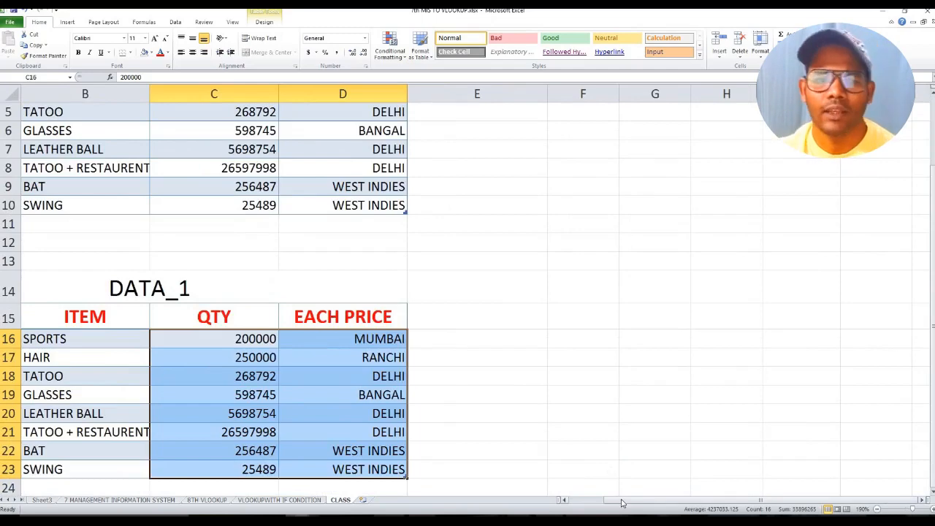
pyautogui.moveTo(622, 503); pyautogui.dragTo(610, 502)
pyautogui.scroll(-1, 296, 313)
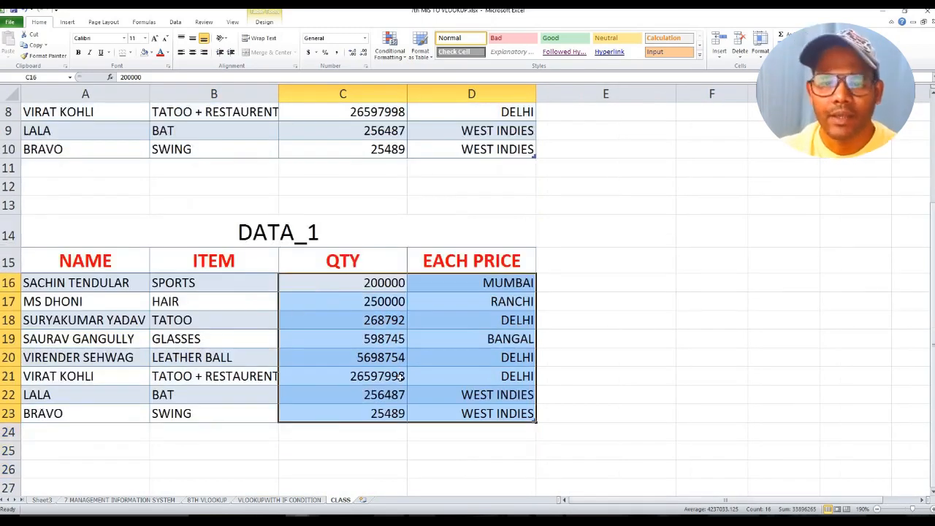
pyautogui.scroll(3, 309, 310)
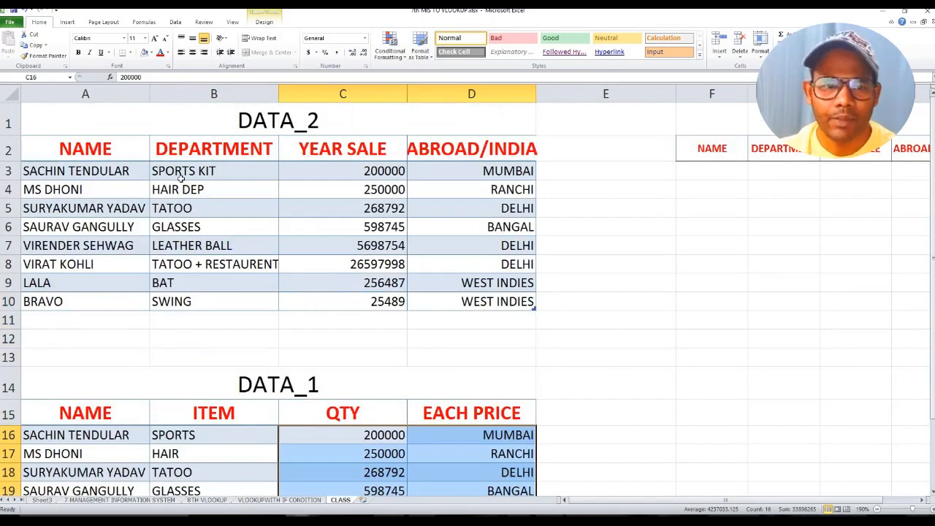
pyautogui.moveTo(69, 176); pyautogui.dragTo(462, 180)
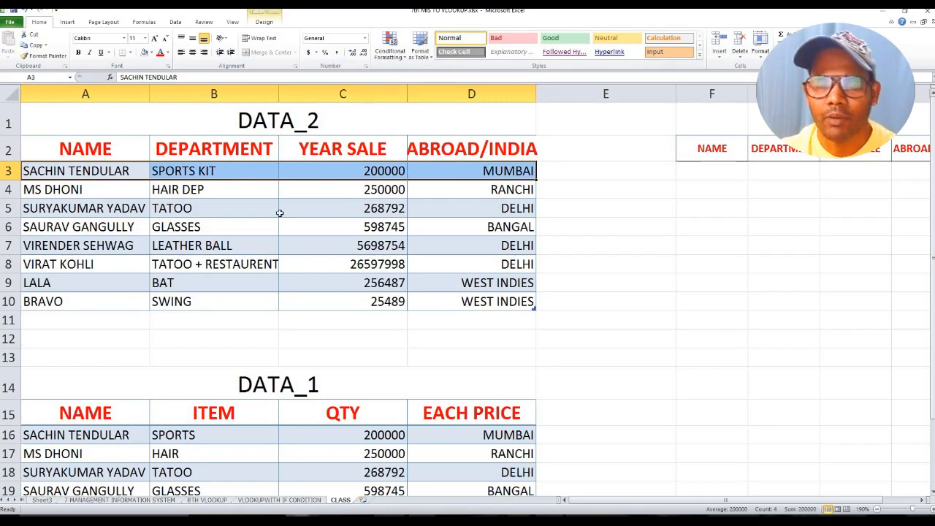
pyautogui.scroll(-4, 280, 212)
pyautogui.scroll(3, 280, 243)
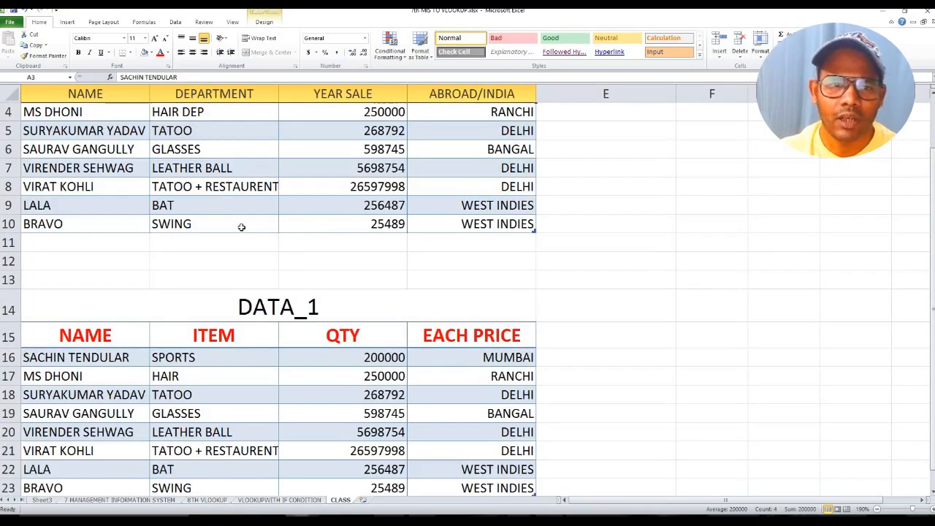
pyautogui.keyDown('ctrl'); pyautogui.scroll(-2, 242, 226); pyautogui.keyUp('ctrl')
# Step: Compare the full DATA_2 and DATA_1 tables by selecting each in turn
pyautogui.moveTo(71, 129); pyautogui.dragTo(372, 242)
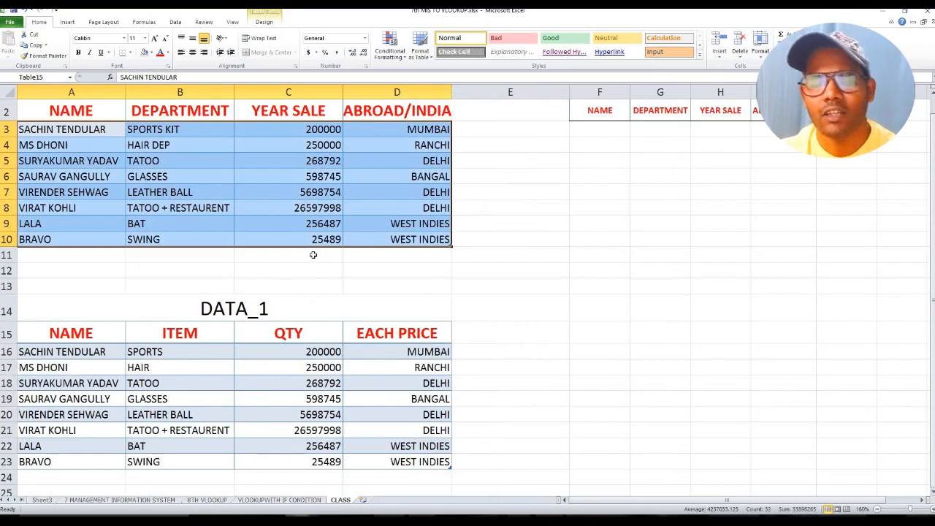
pyautogui.moveTo(79, 335); pyautogui.dragTo(428, 462)
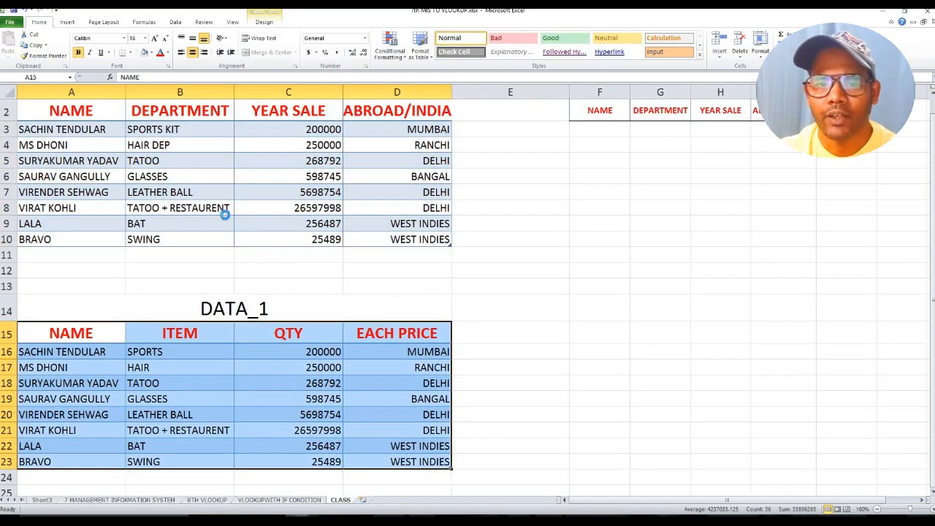
pyautogui.keyDown('ctrl'); pyautogui.scroll(3, 348, 246); pyautogui.keyUp('ctrl')
pyautogui.scroll(-4, 348, 266)
pyautogui.scroll(3, 188, 227)
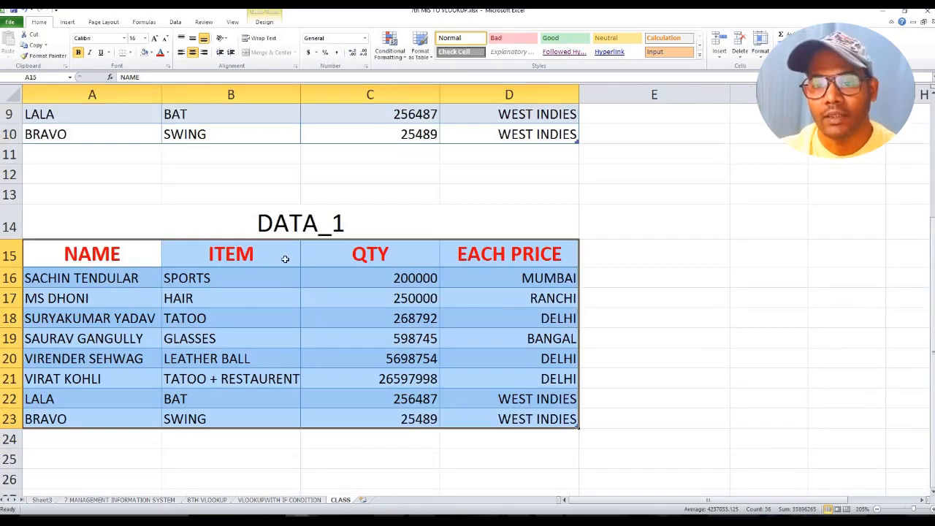
pyautogui.scroll(3, 285, 254)
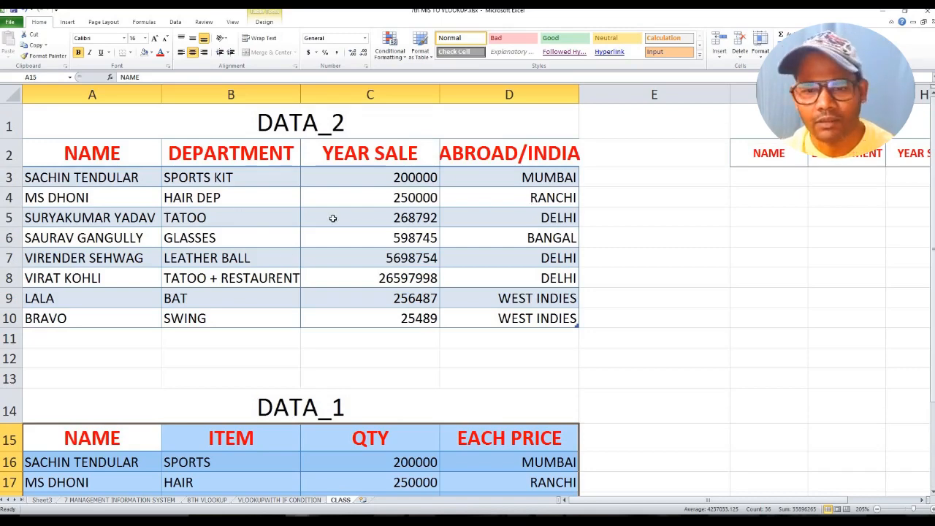
pyautogui.scroll(-1, 342, 286)
pyautogui.scroll(2, 399, 315)
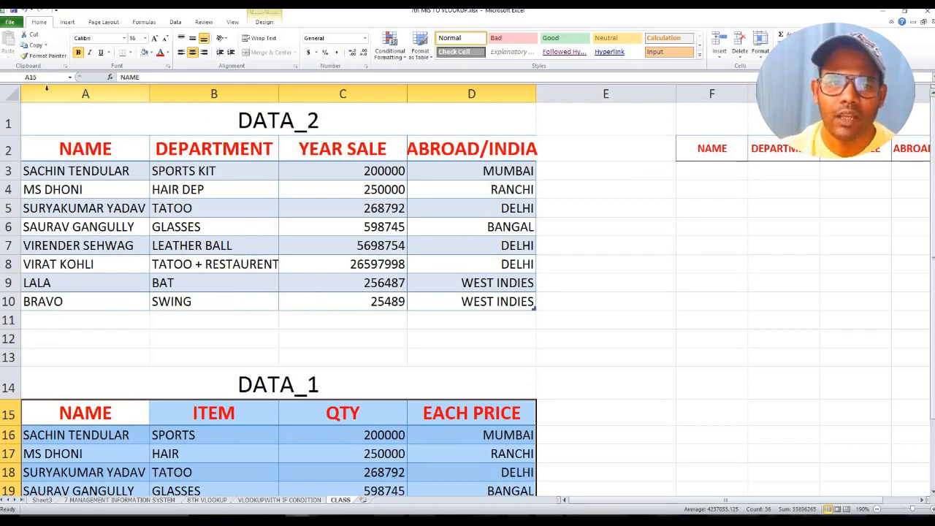
# Step: Insert a new column before the tables and enter the header SR NO in cell A2
pyautogui.click(46, 94)
pyautogui.hotkey('ctrl', 'shift', '+')
pyautogui.click(58, 155)
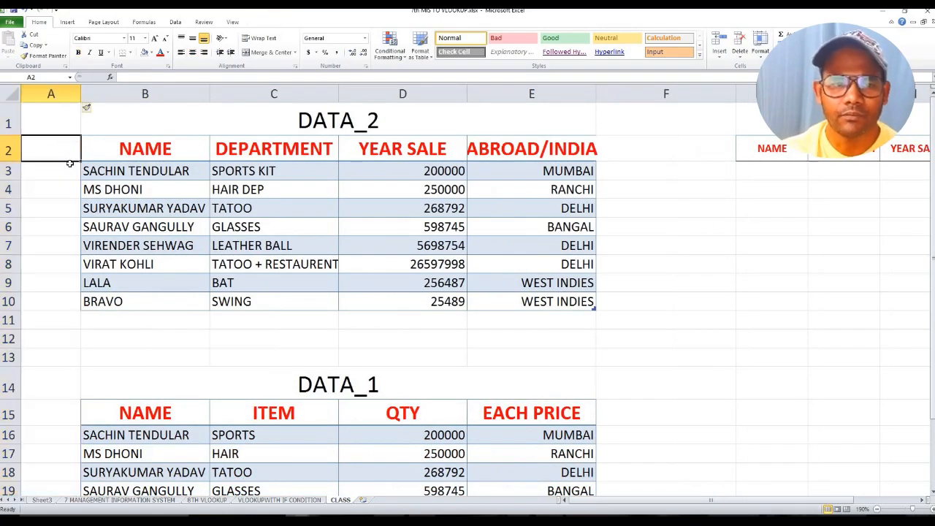
pyautogui.write('SR')
pyautogui.press('Return')
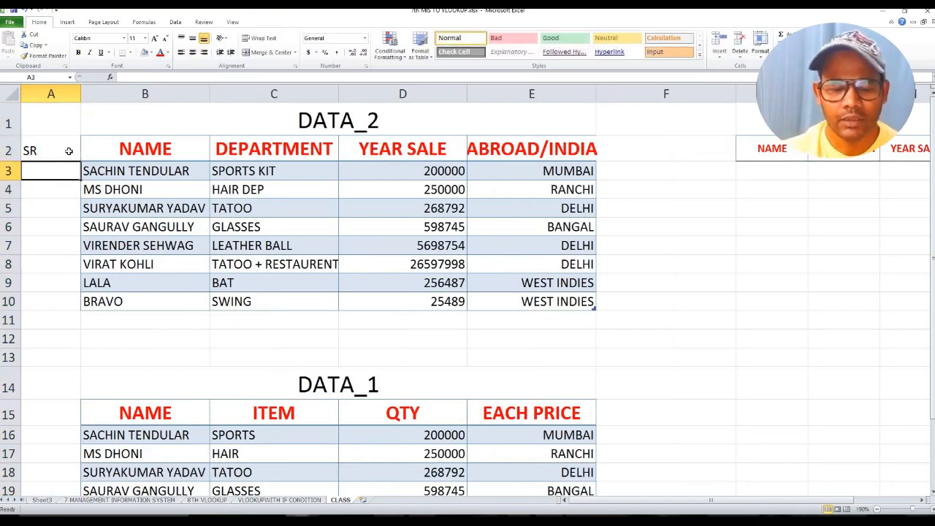
pyautogui.click(70, 151)
pyautogui.doubleClick(70, 151)
pyautogui.write('NO')
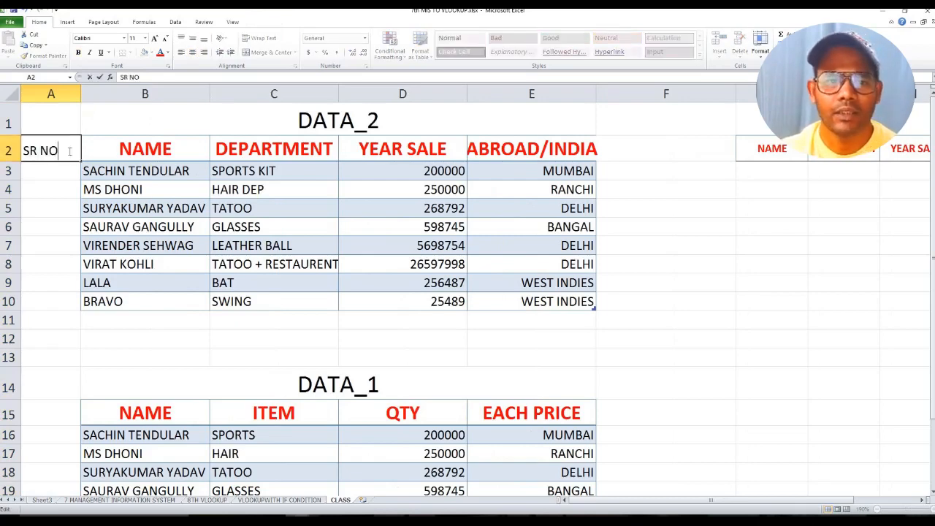
pyautogui.press('Return')
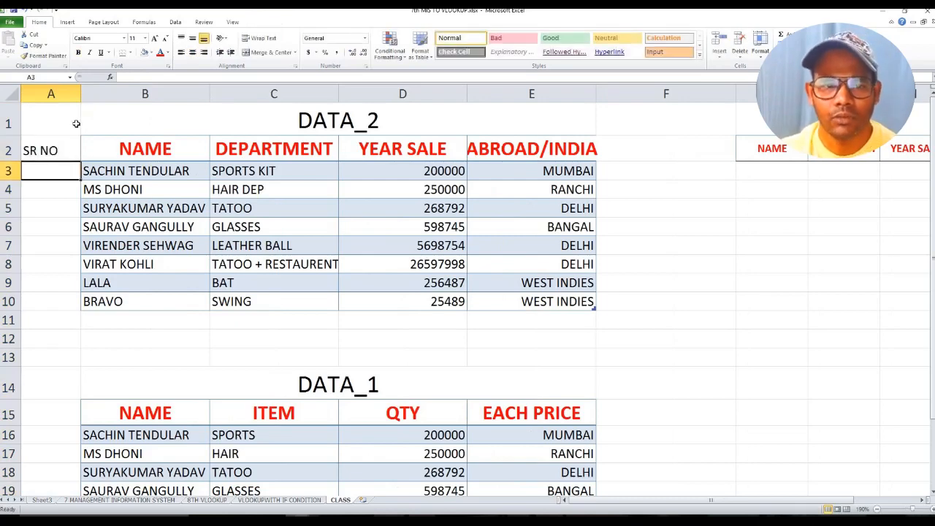
# Step: Number the DATA_2 rows 1 to 8 down the SR NO column, A3 to A10
pyautogui.write('1')
pyautogui.press('Return')
pyautogui.click(52, 174)
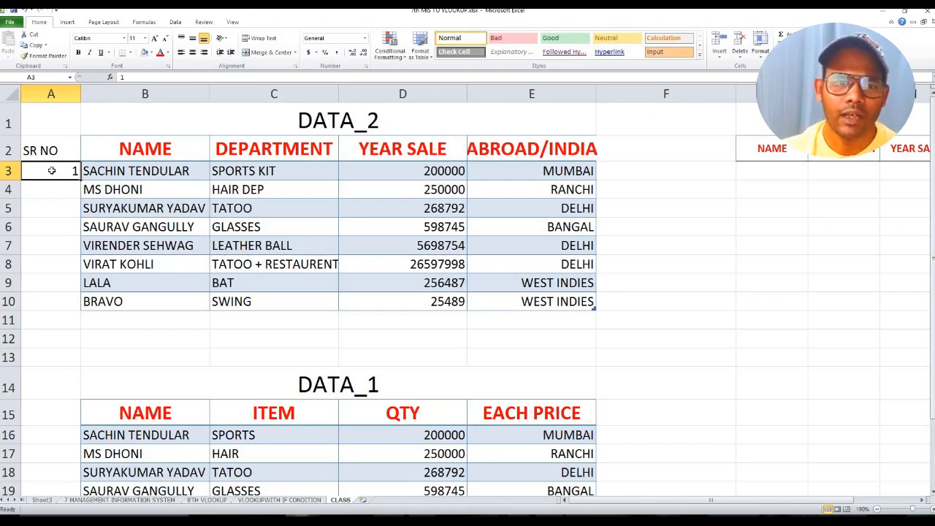
pyautogui.press('Return')
pyautogui.write('2')
pyautogui.press('Return')
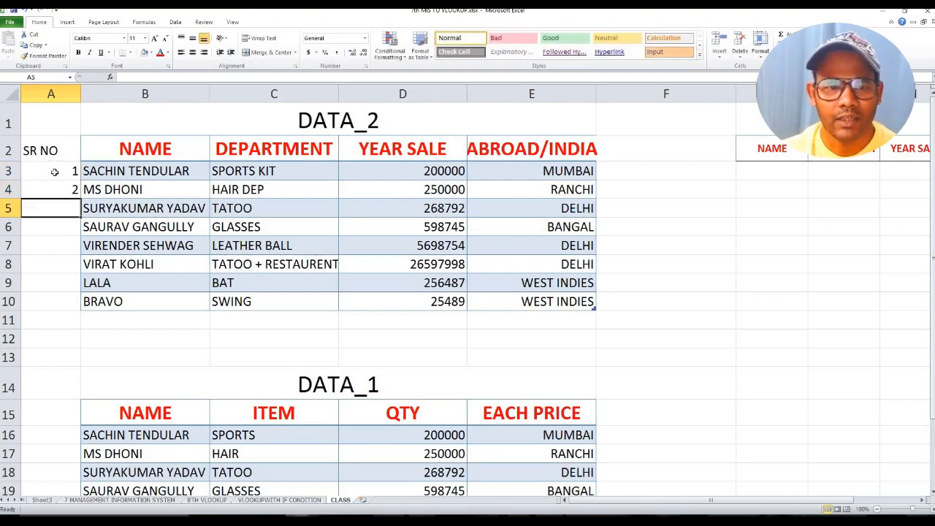
pyautogui.moveTo(54, 172); pyautogui.dragTo(82, 303)
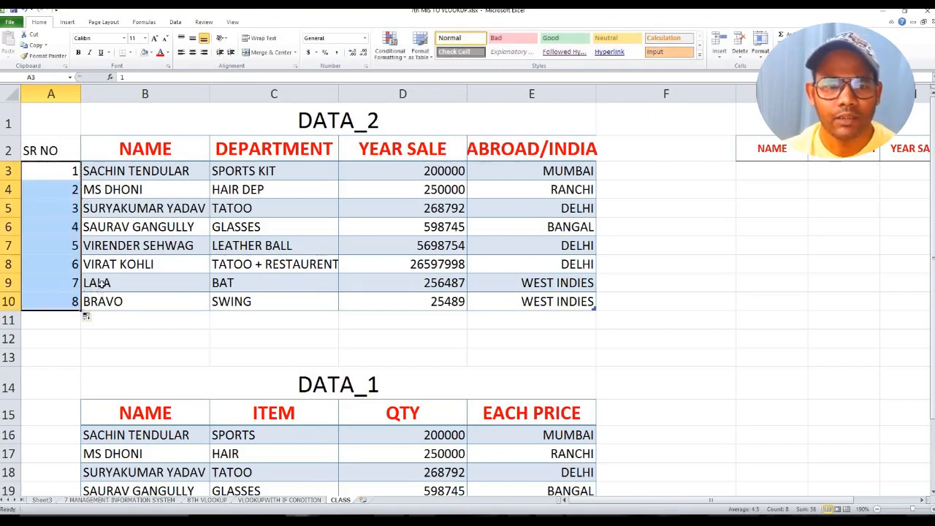
# Step: Continue the serial numbers from 9 to 17 in column A beside the DATA_1 table, A15 to A23
pyautogui.scroll(-1, 80, 309)
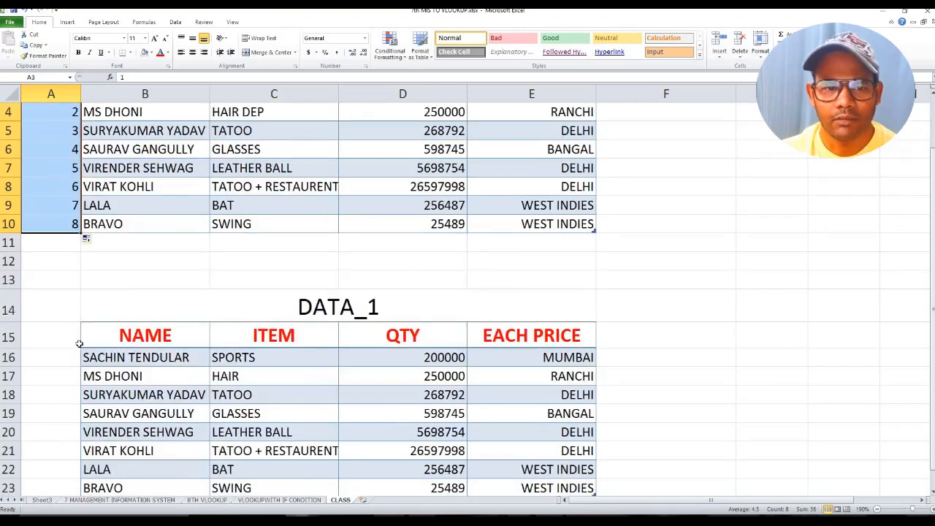
pyautogui.click(65, 338)
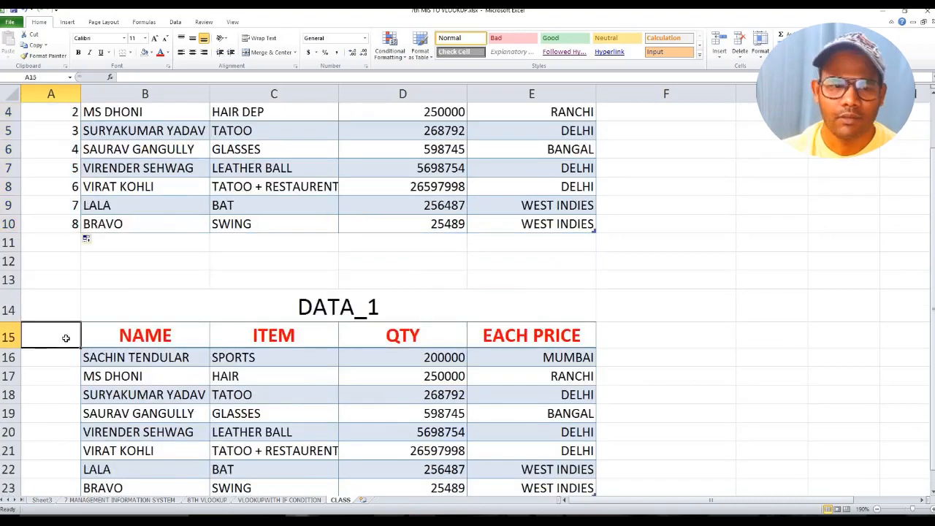
pyautogui.write('9')
pyautogui.press('Return')
pyautogui.write('10')
pyautogui.press('Return')
pyautogui.moveTo(65, 337); pyautogui.dragTo(80, 459)
pyautogui.scroll(2, 206, 378)
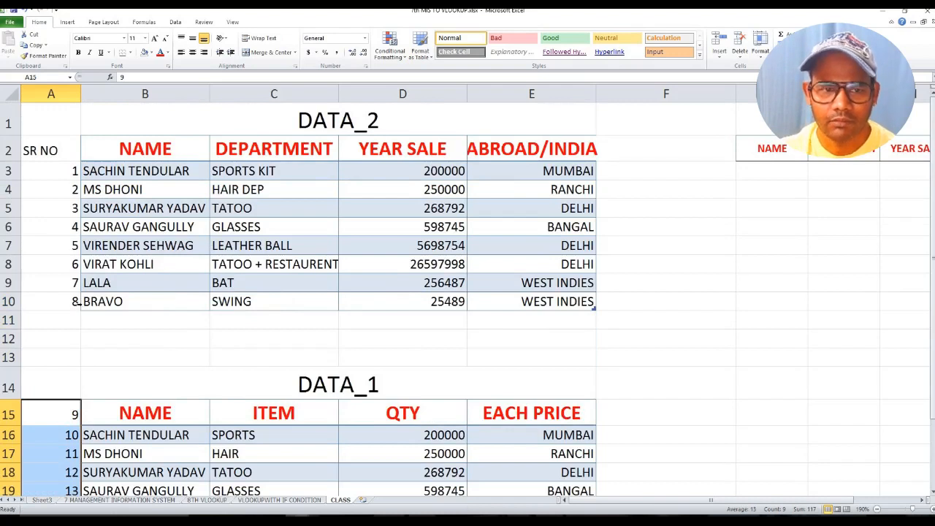
# Step: Name the range A2:E10 as DATA_2
pyautogui.moveTo(26, 146); pyautogui.dragTo(504, 300)
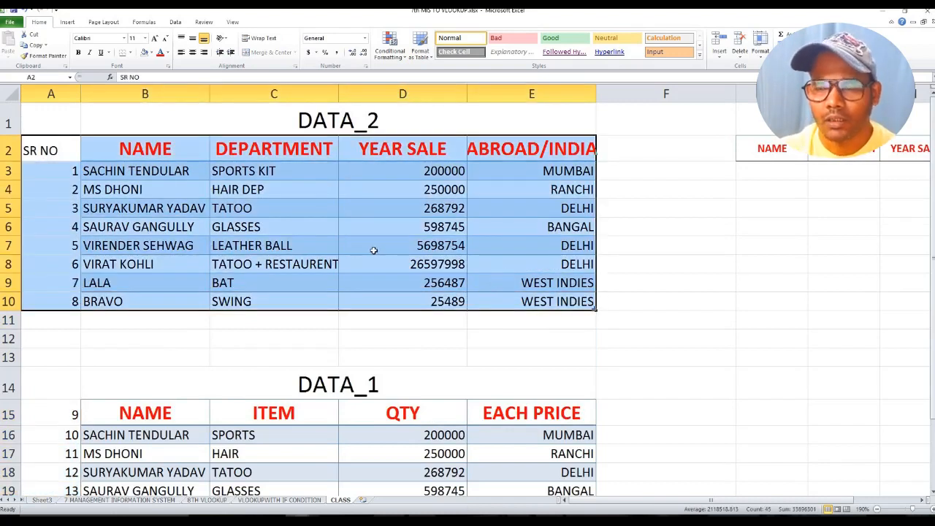
pyautogui.click(646, 269)
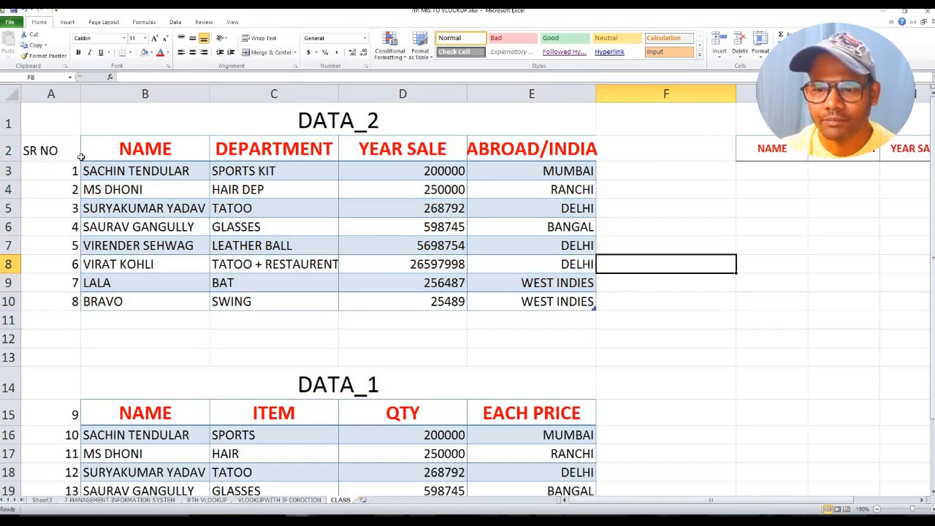
pyautogui.moveTo(78, 155); pyautogui.dragTo(547, 302)
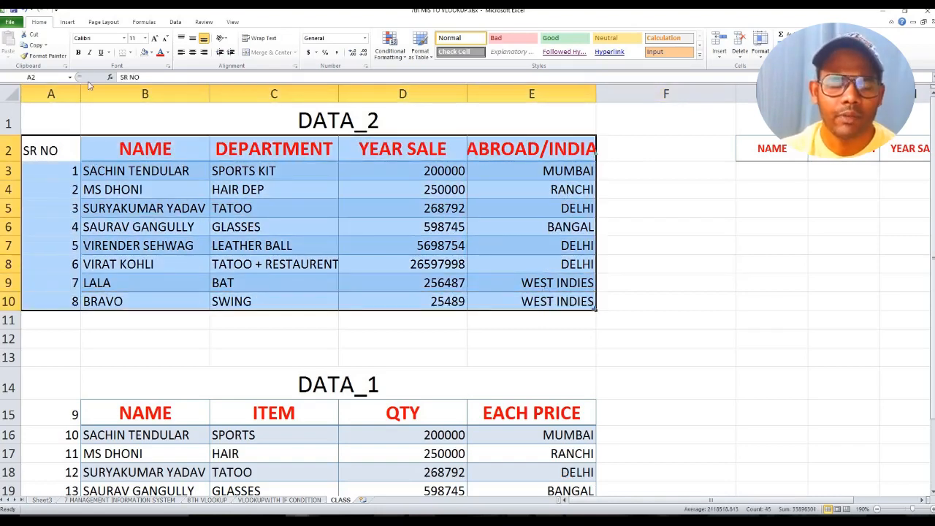
pyautogui.click(50, 76)
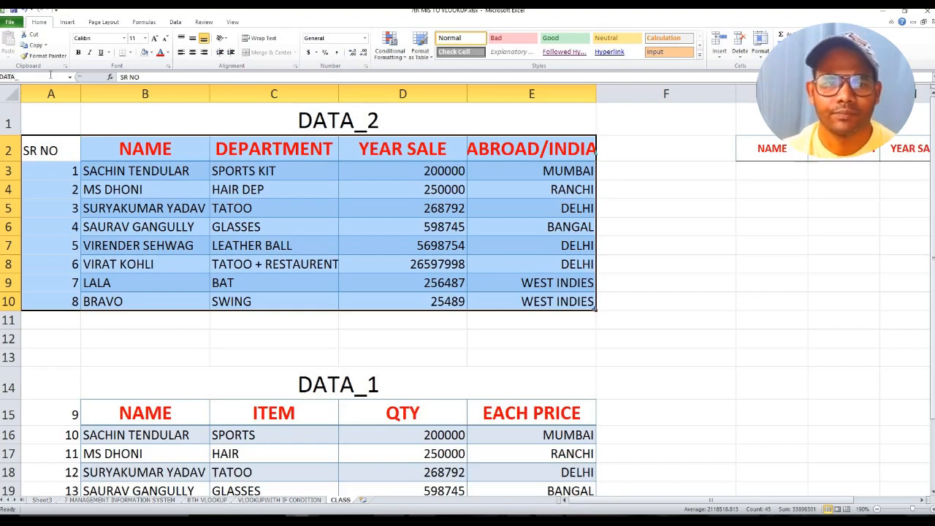
pyautogui.press('Return')
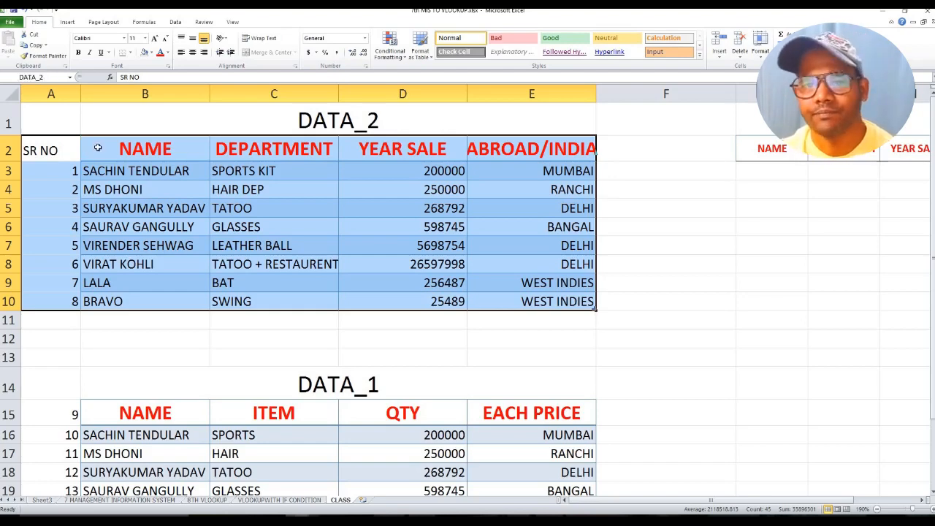
pyautogui.click(200, 195)
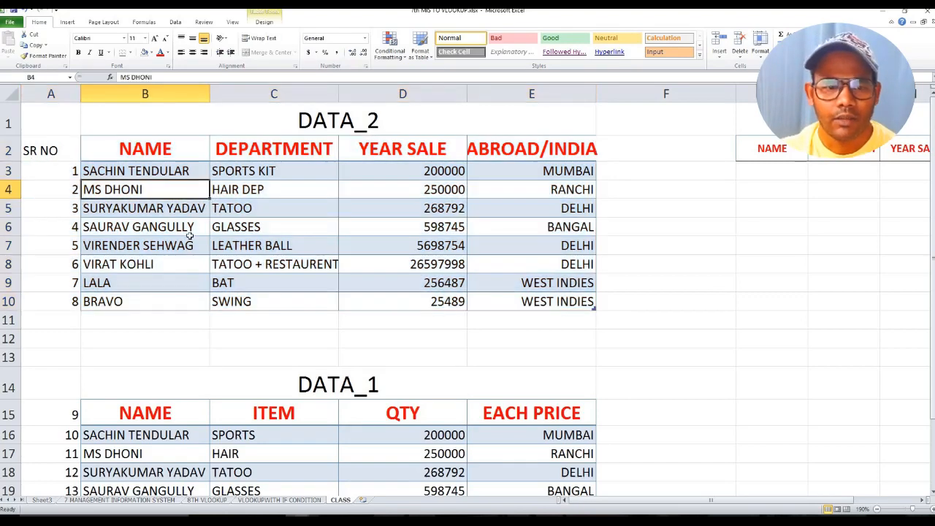
pyautogui.scroll(-1, 163, 253)
pyautogui.moveTo(52, 337); pyautogui.dragTo(504, 380)
pyautogui.scroll(-1, 514, 394)
pyautogui.keyDown('shift'); pyautogui.click(536, 436); pyautogui.keyUp('shift')
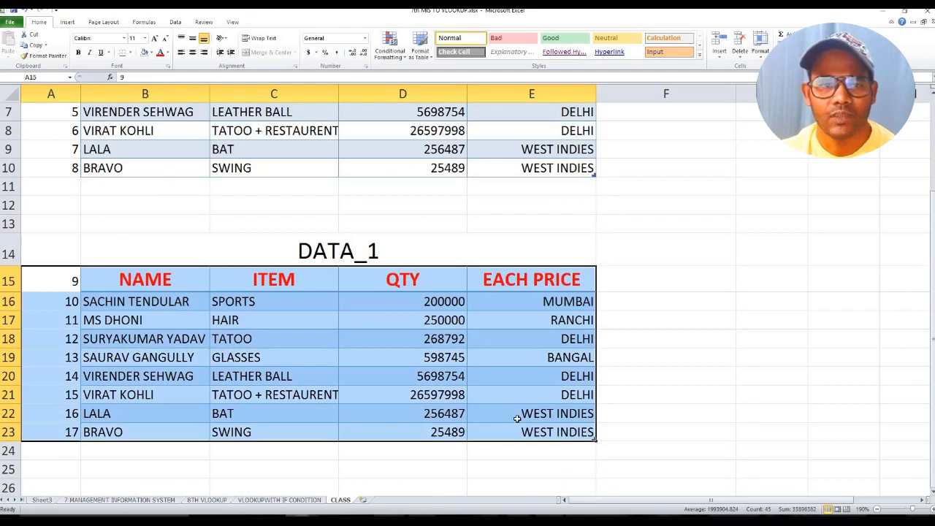
pyautogui.click(51, 77)
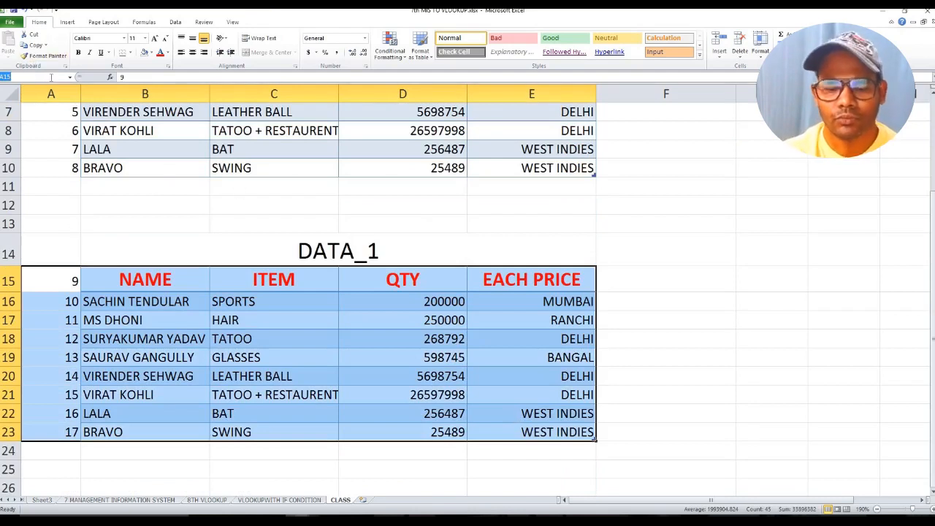
pyautogui.write('DATA_')
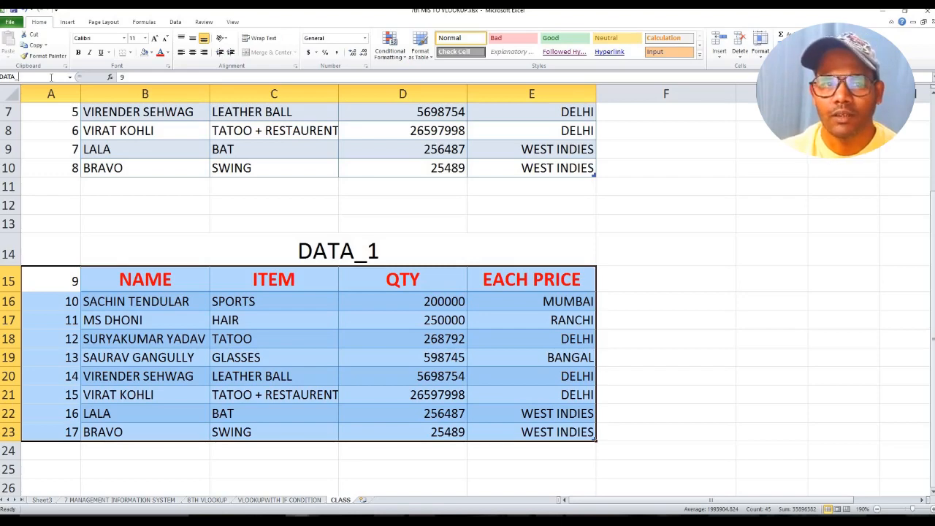
pyautogui.press('Escape')
pyautogui.scroll(2, 333, 198)
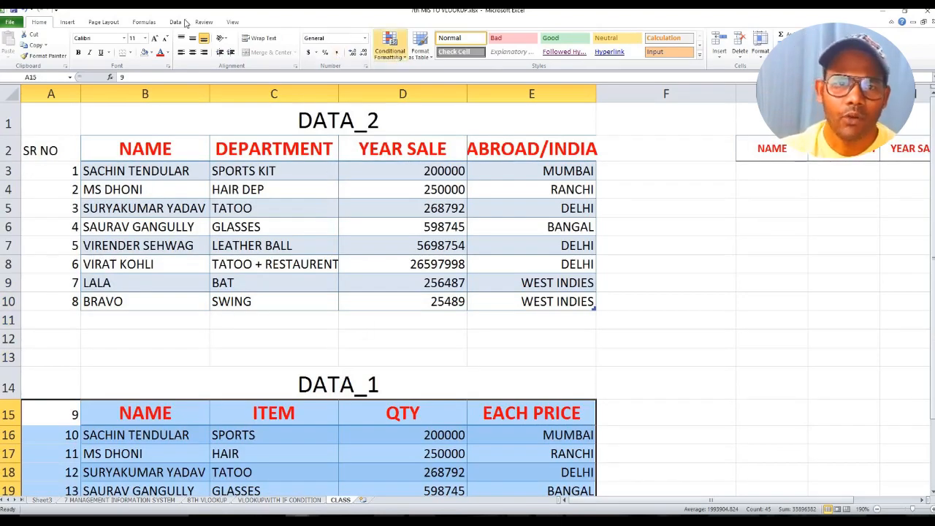
# Step: Delete the existing DATA_2 name in the Name Manager
pyautogui.click(144, 22)
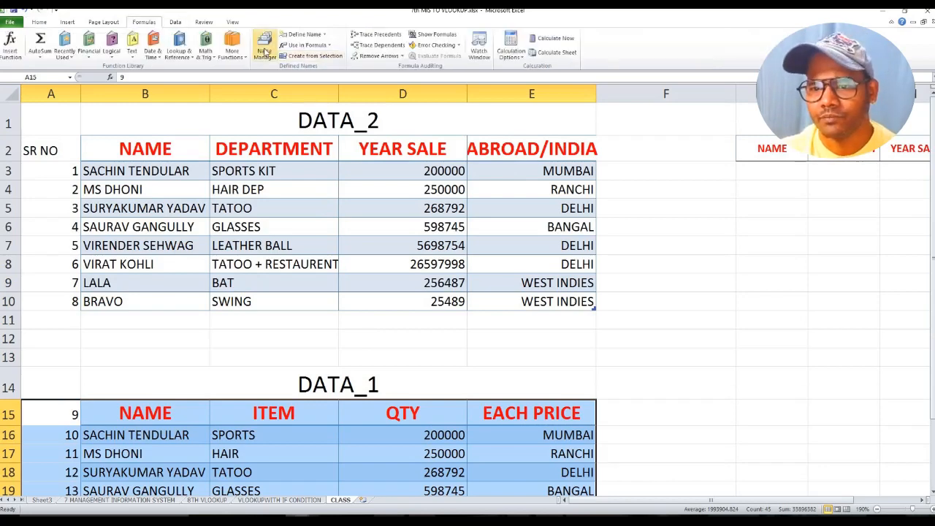
pyautogui.click(264, 45)
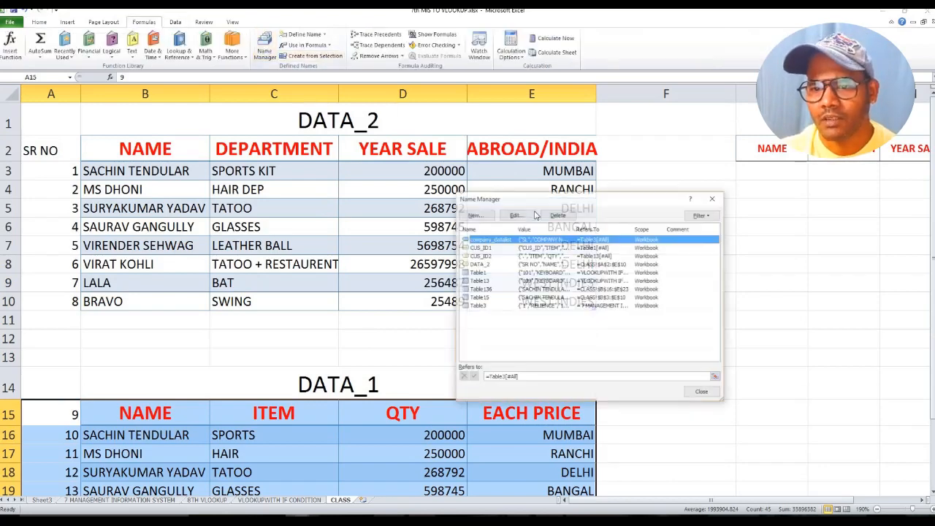
pyautogui.click(483, 264)
pyautogui.click(558, 214)
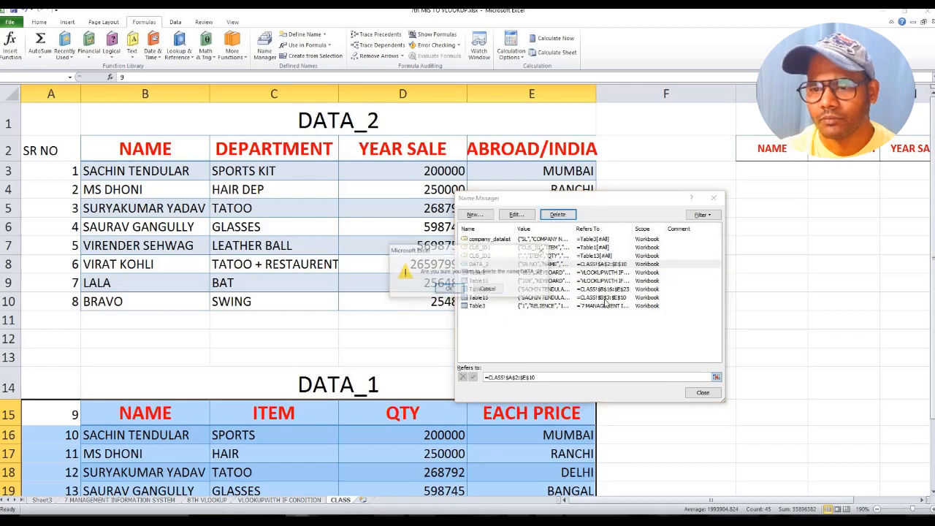
pyautogui.click(450, 288)
pyautogui.click(702, 393)
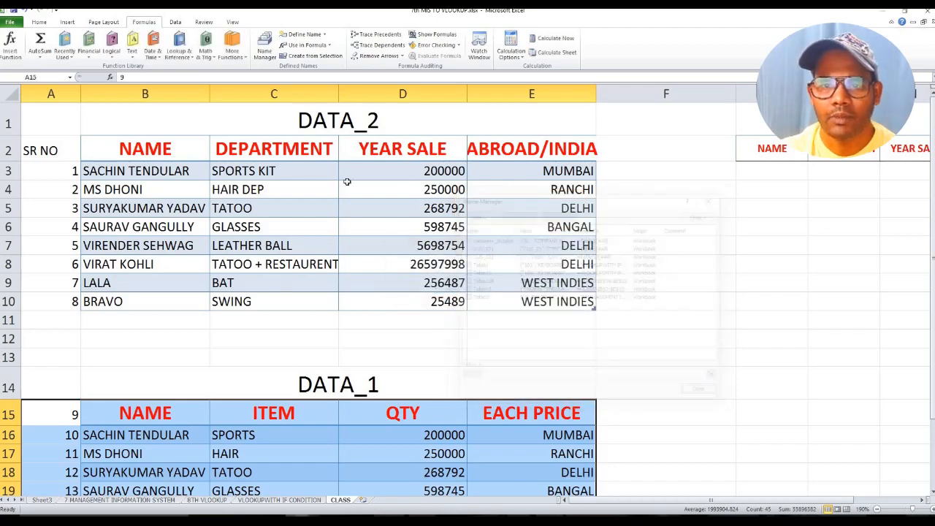
# Step: Retitle the upper table DATA_1 and the lower table DATA_2
pyautogui.doubleClick(351, 125)
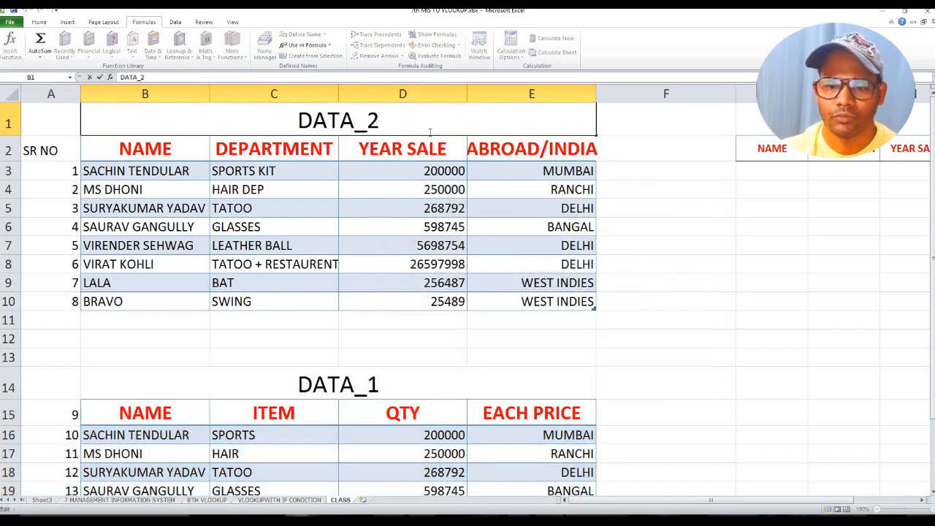
pyautogui.press('BackSpace')
pyautogui.write('1')
pyautogui.press('Return')
pyautogui.doubleClick(369, 384)
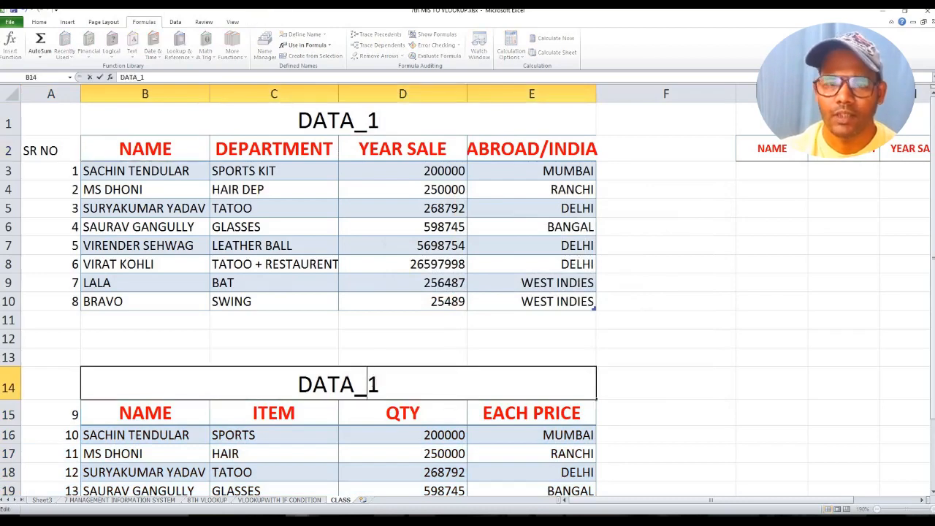
pyautogui.hotkey('shift', 'Right')
pyautogui.write('2')
pyautogui.press('Return')
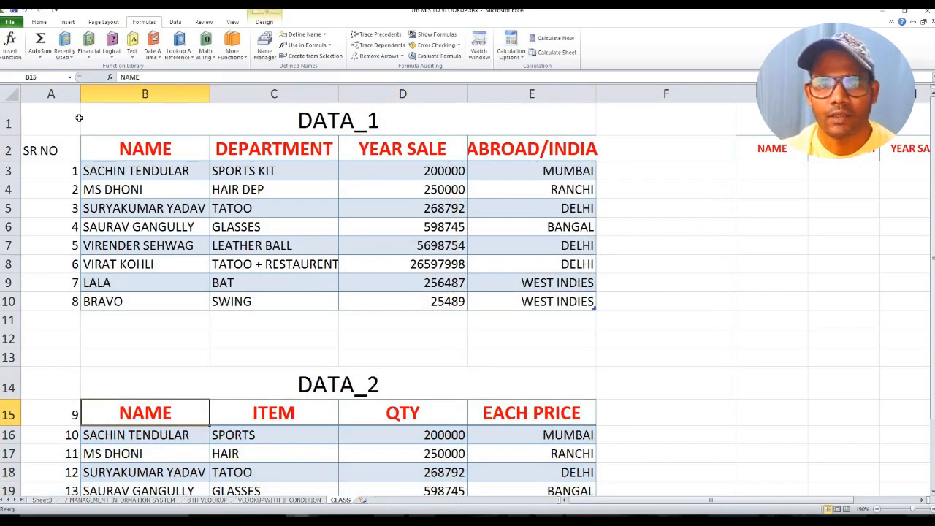
# Step: Name the range A2:E10 as DATA_1
pyautogui.moveTo(43, 145); pyautogui.dragTo(512, 296)
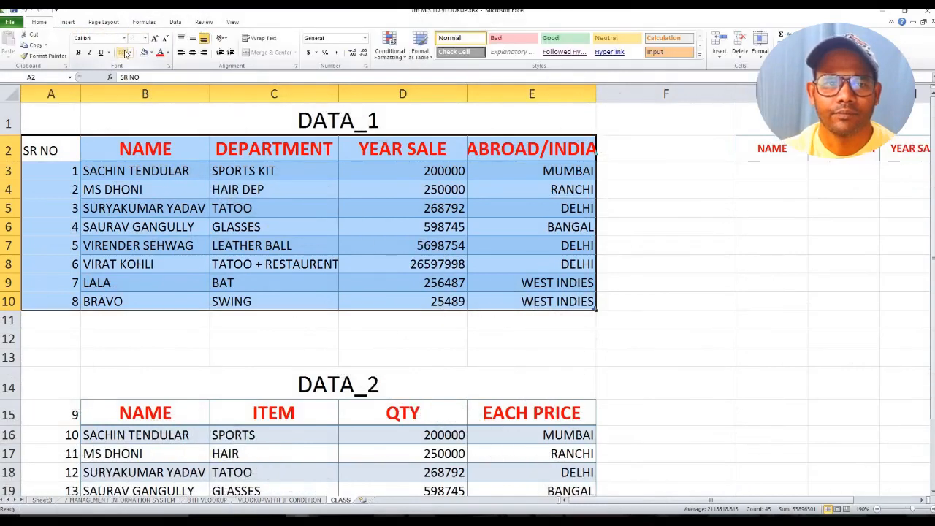
pyautogui.click(130, 52)
pyautogui.click(144, 132)
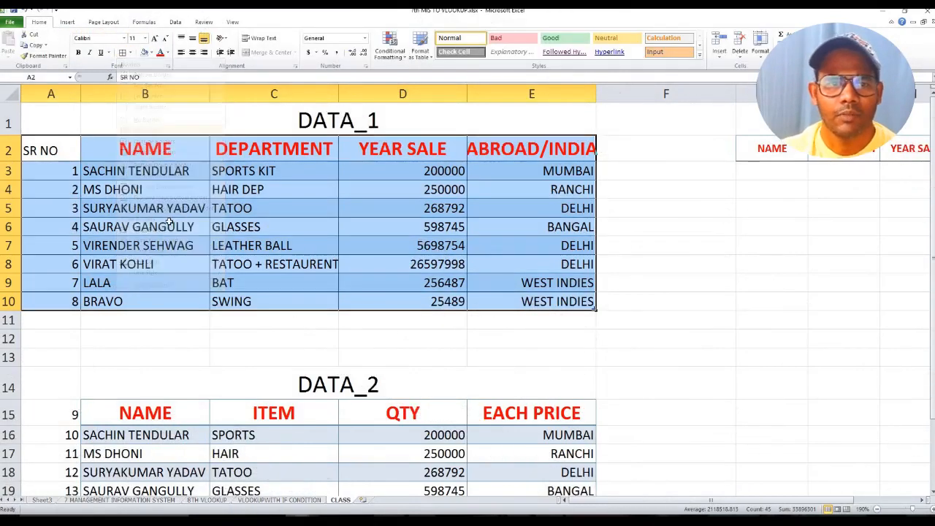
pyautogui.click(55, 78)
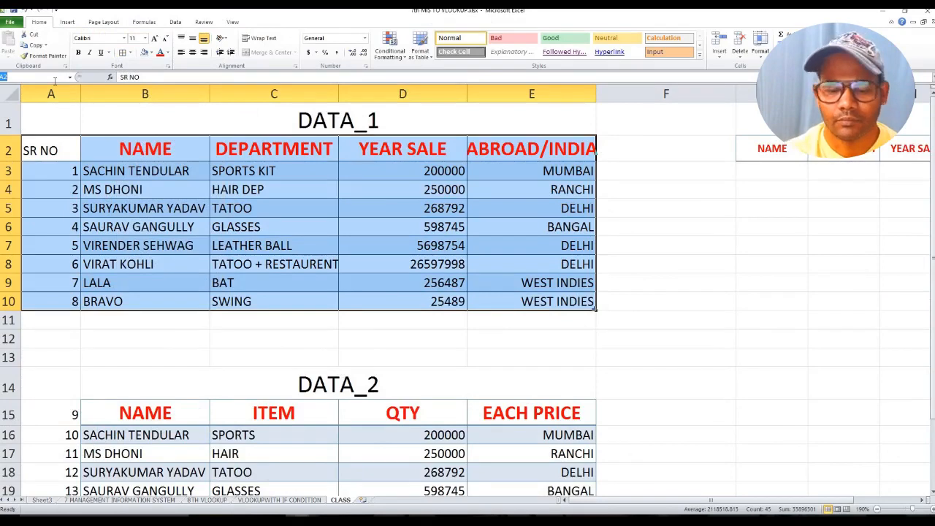
pyautogui.write('DATA_')
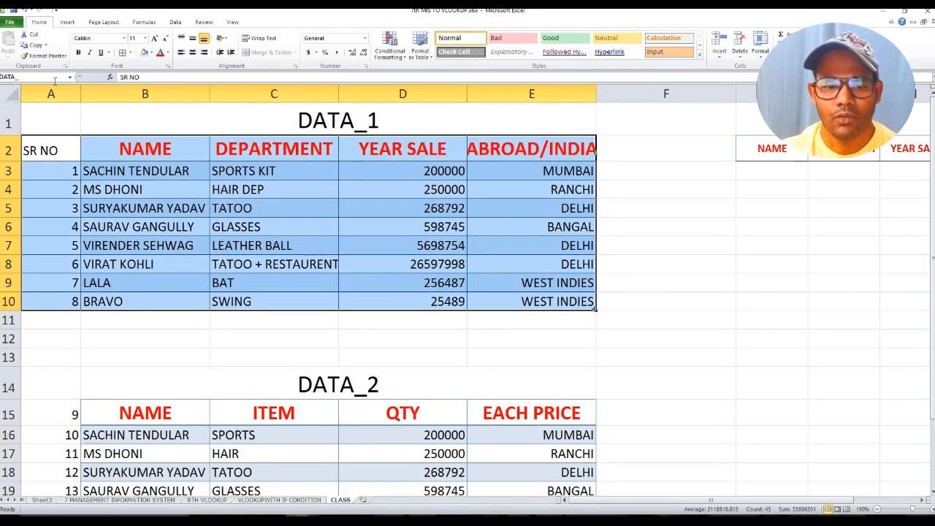
pyautogui.write('1')
pyautogui.press('Return')
# Step: Name the lower table range A14:E23 as DATA_2
pyautogui.scroll(-1, 87, 359)
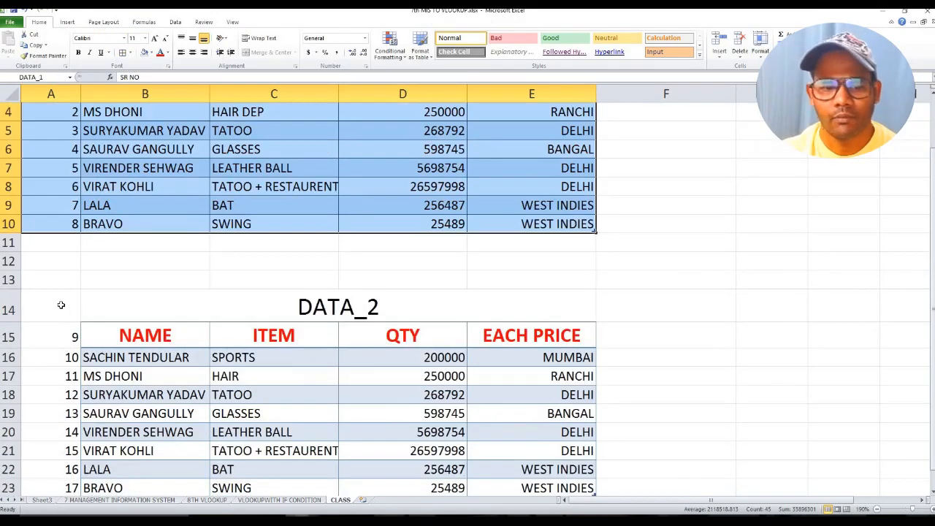
pyautogui.moveTo(62, 306); pyautogui.dragTo(493, 486)
pyautogui.scroll(-1, 469, 440)
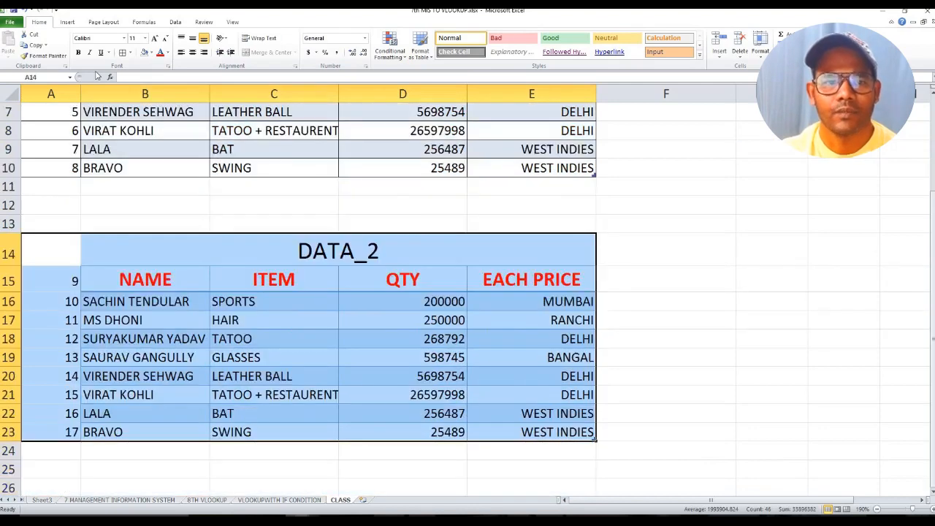
pyautogui.click(44, 75)
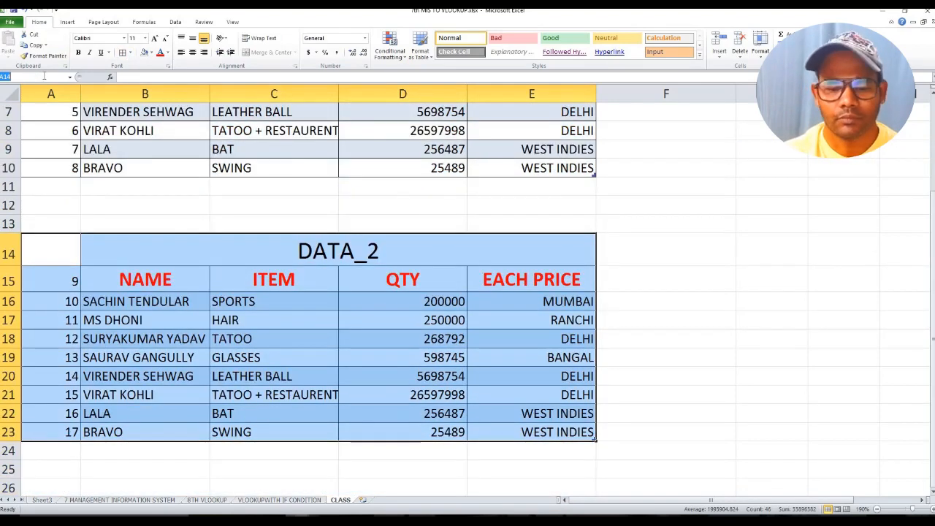
pyautogui.write('DATA_')
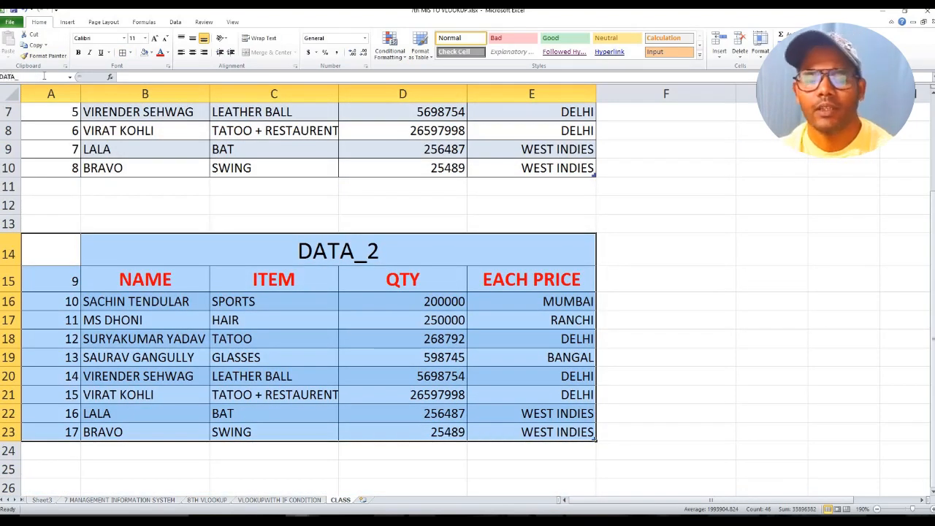
pyautogui.write('2')
pyautogui.press('Return')
# Step: Examine the DATA_1 serial numbers and the lookup table headers beside it
pyautogui.scroll(2, 355, 307)
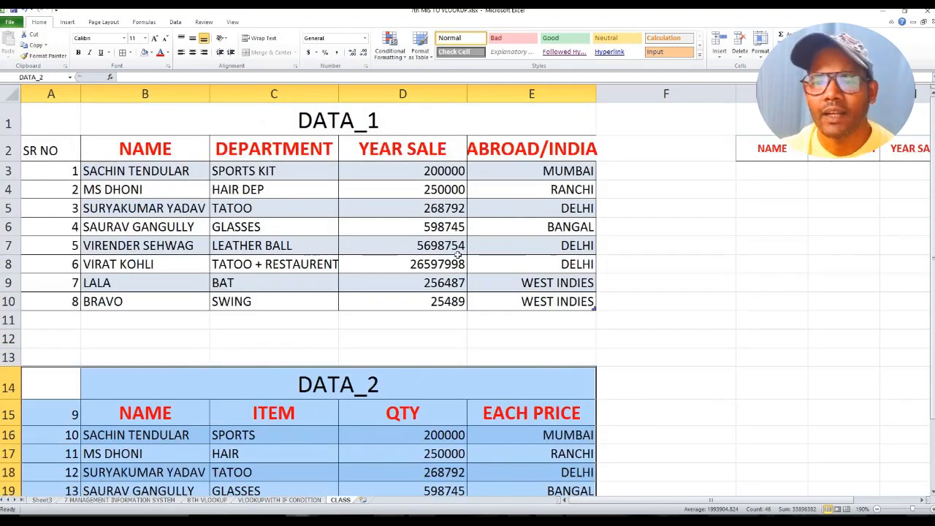
pyautogui.click(762, 181)
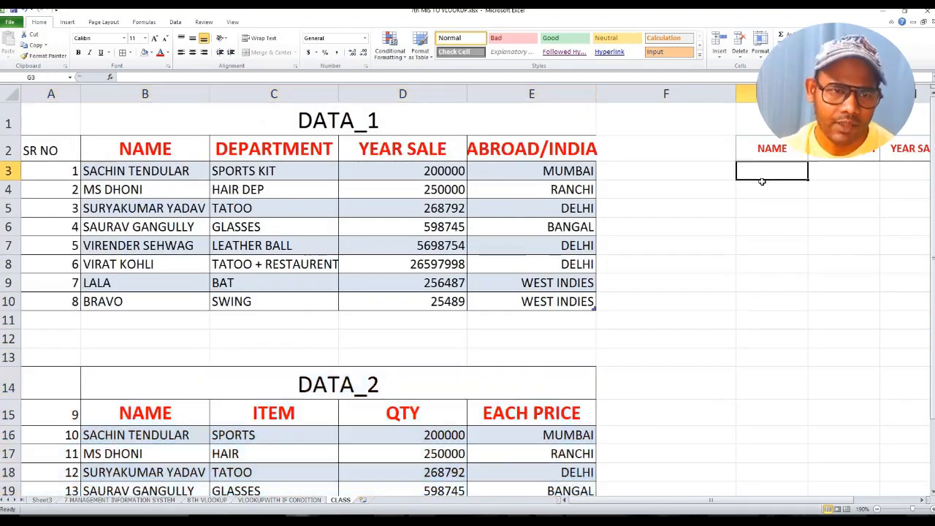
pyautogui.moveTo(51, 171); pyautogui.dragTo(51, 283)
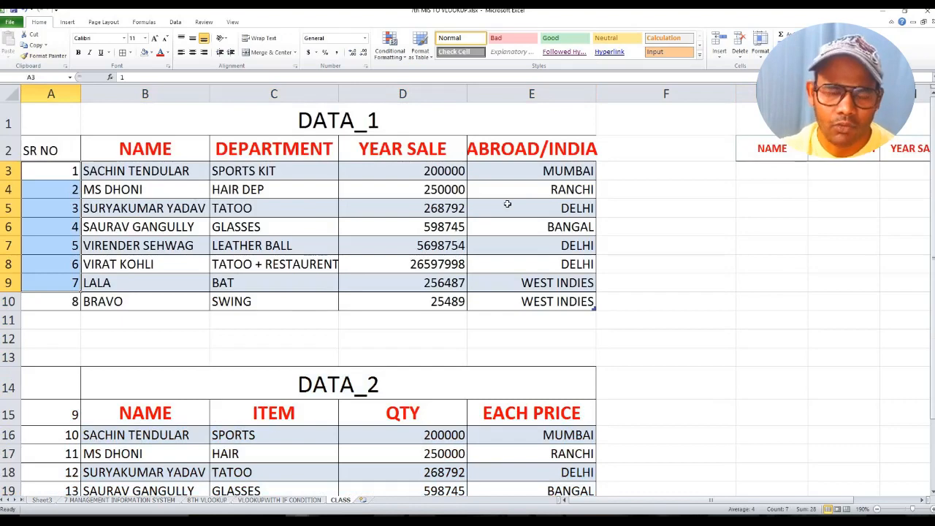
pyautogui.click(95, 189)
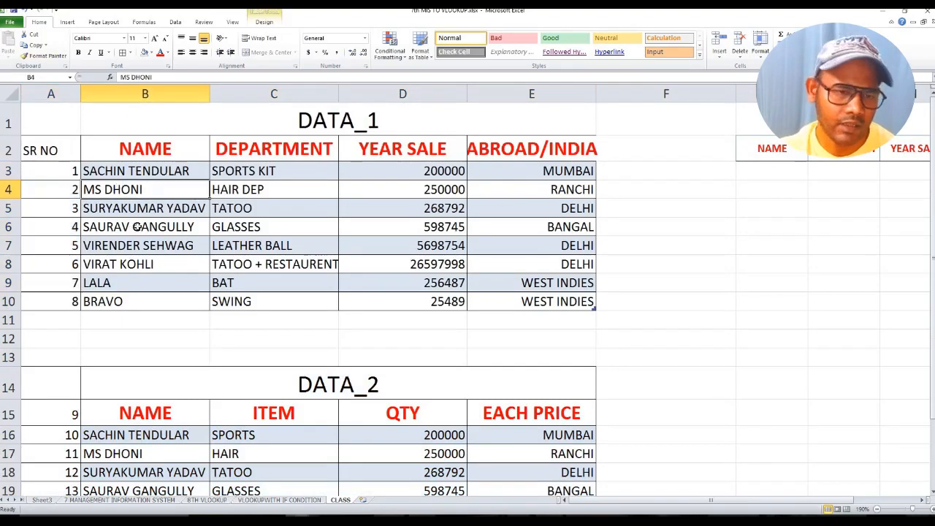
pyautogui.scroll(-2, 139, 234)
pyautogui.scroll(2, 198, 300)
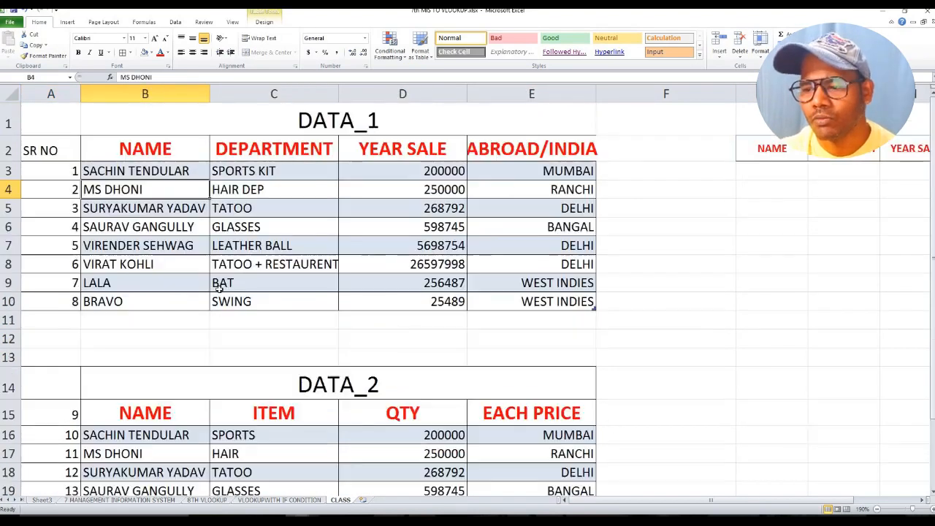
pyautogui.hscroll(2, 758, 280)
pyautogui.scroll(3, 621, 297)
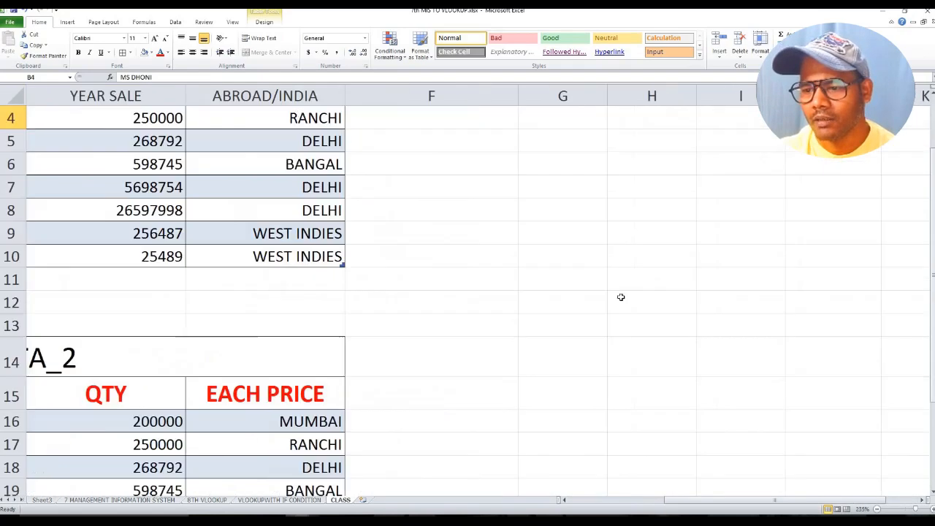
pyautogui.scroll(1, 622, 297)
pyautogui.hscroll(1, 617, 259)
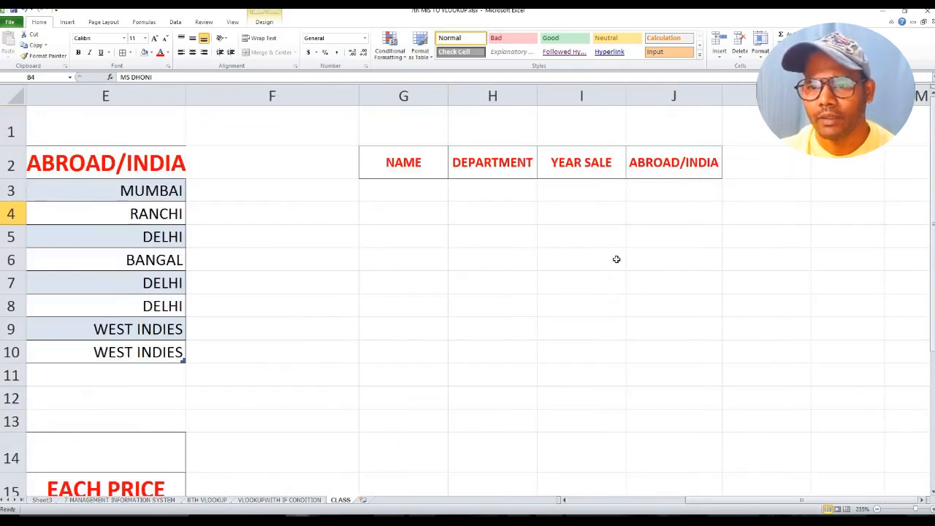
pyautogui.scroll(2, 617, 260)
pyautogui.scroll(1, 599, 250)
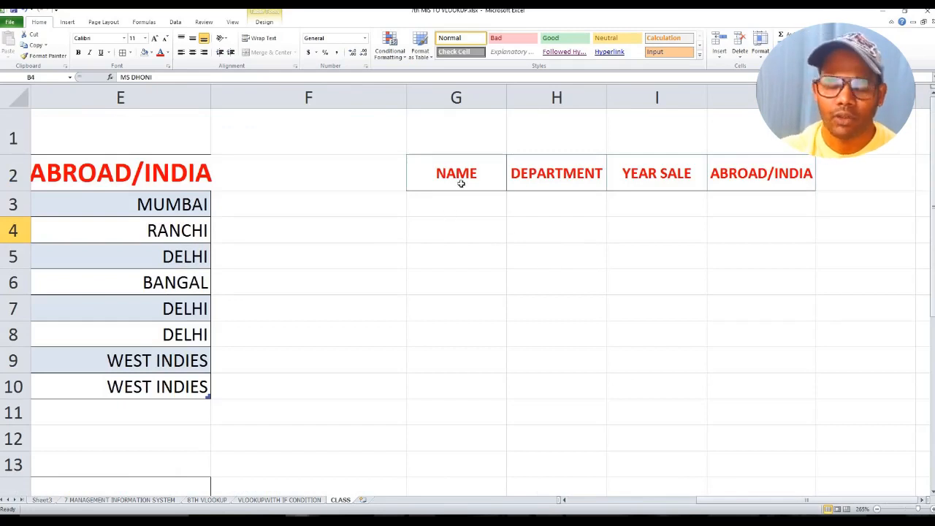
# Step: Enter SR NO in cell F2 and undo the automatic table expansion
pyautogui.click(374, 173)
pyautogui.write('SR NO')
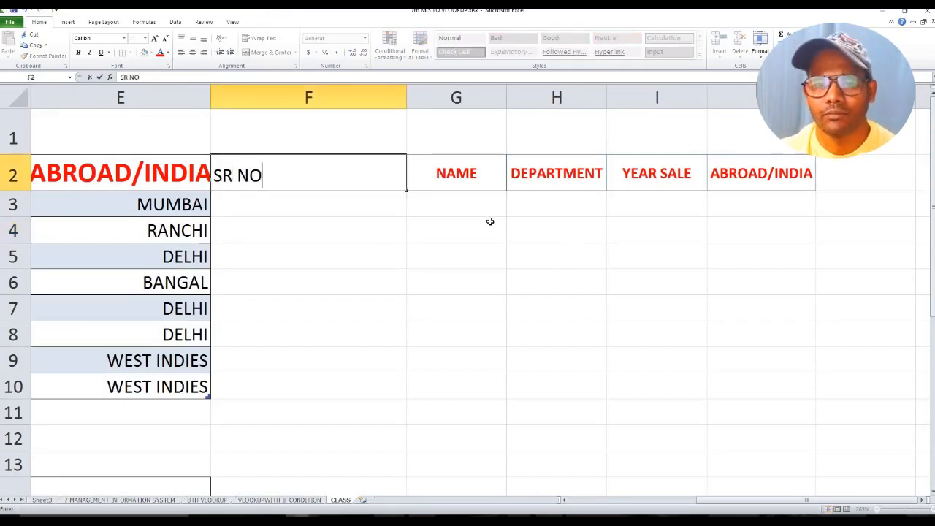
pyautogui.press('Return')
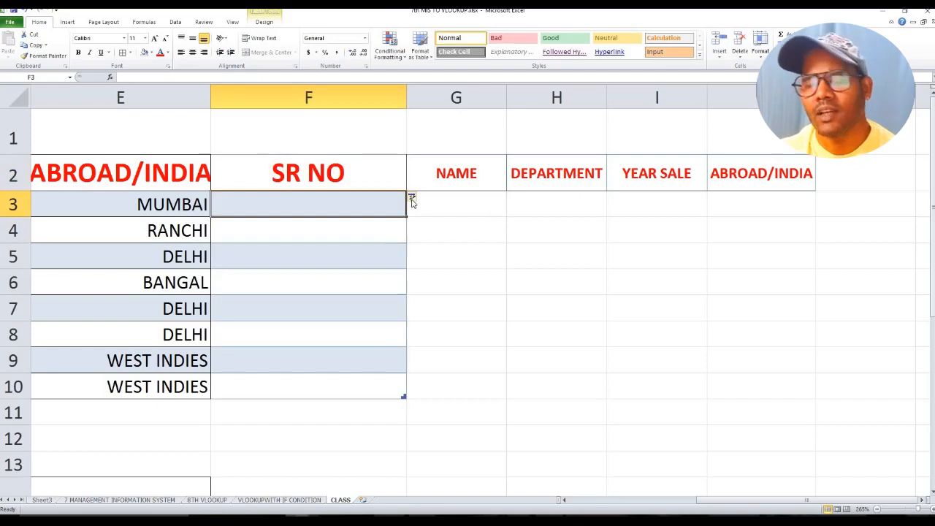
pyautogui.hotkey('ctrl', 'z')
# Step: Insert a new column G before the NAME header and enter the header SR NO in G2
pyautogui.click(465, 230)
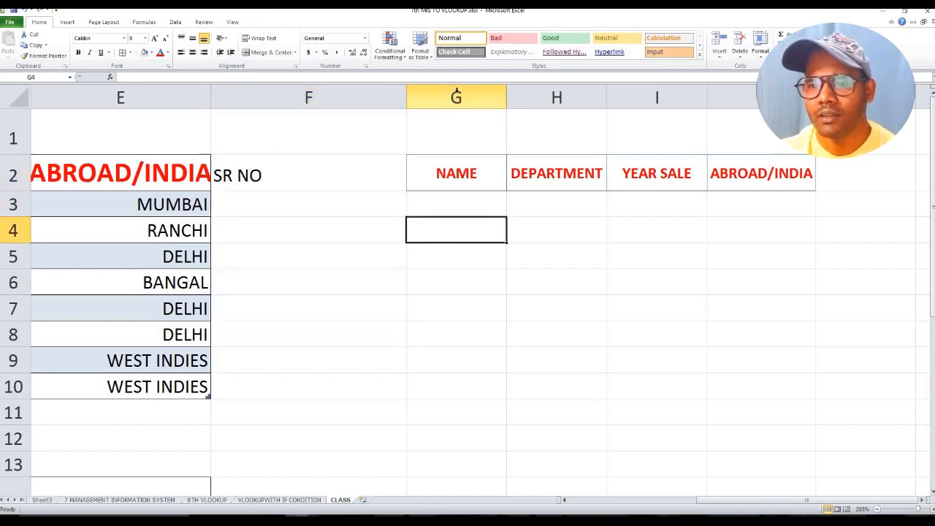
pyautogui.click(456, 97)
pyautogui.hotkey('ctrl', 'shift', '=')
pyautogui.click(513, 171)
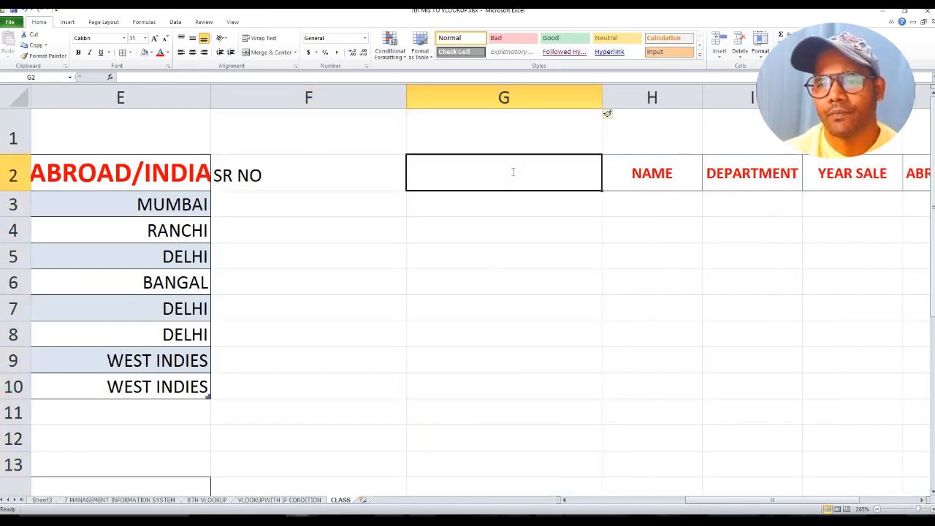
pyautogui.write('SR NO')
pyautogui.press('Return')
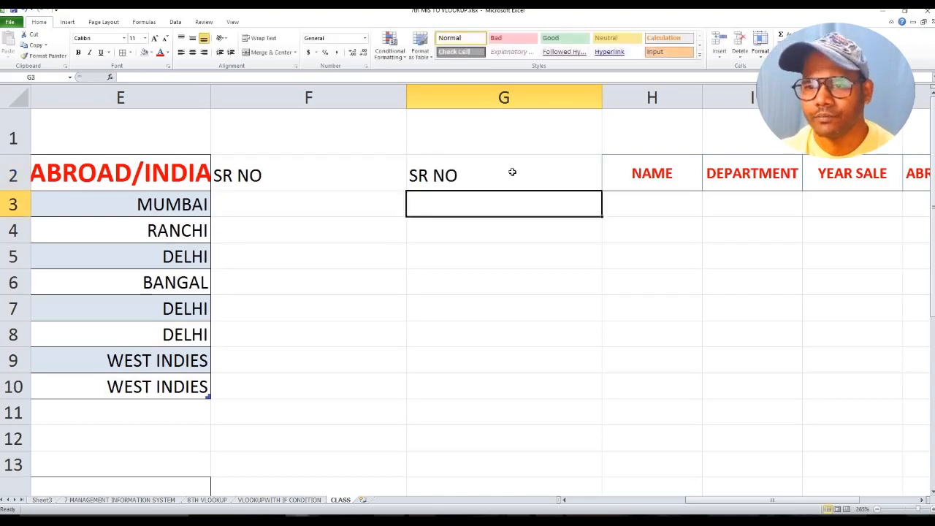
# Step: Copy the NAME header's formatting onto the SR NO header with Format Painter
pyautogui.click(525, 174)
pyautogui.click(615, 168)
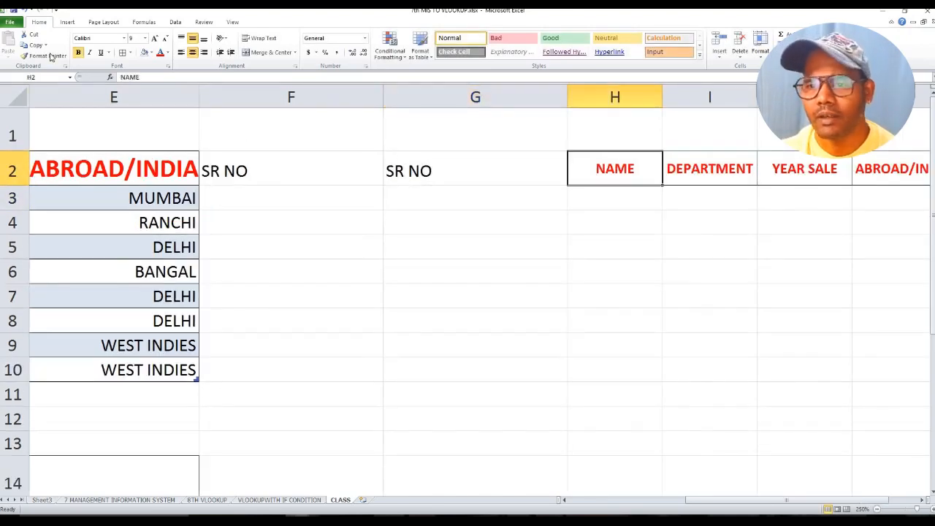
pyautogui.click(44, 55)
pyautogui.click(475, 169)
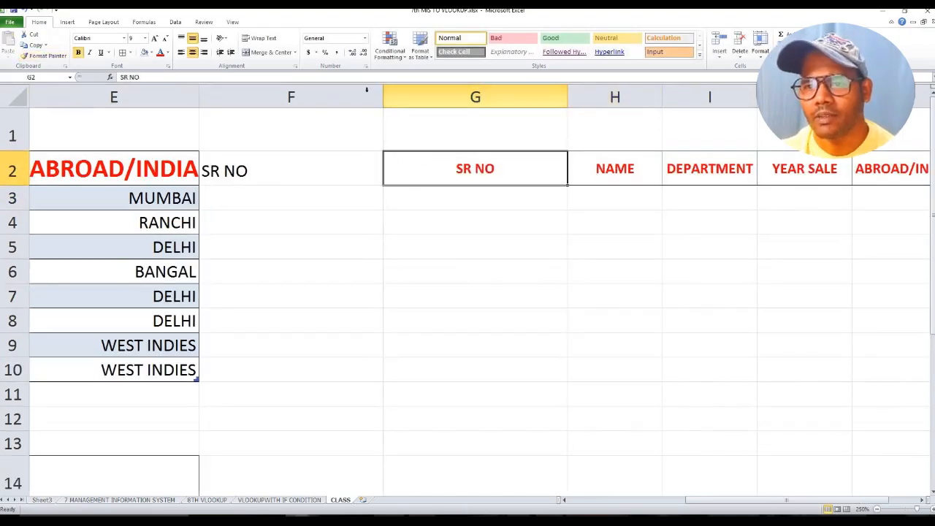
# Step: Narrow column G to fit the SR NO header and select the first cell under NAME
pyautogui.scroll(-4, 450, 146)
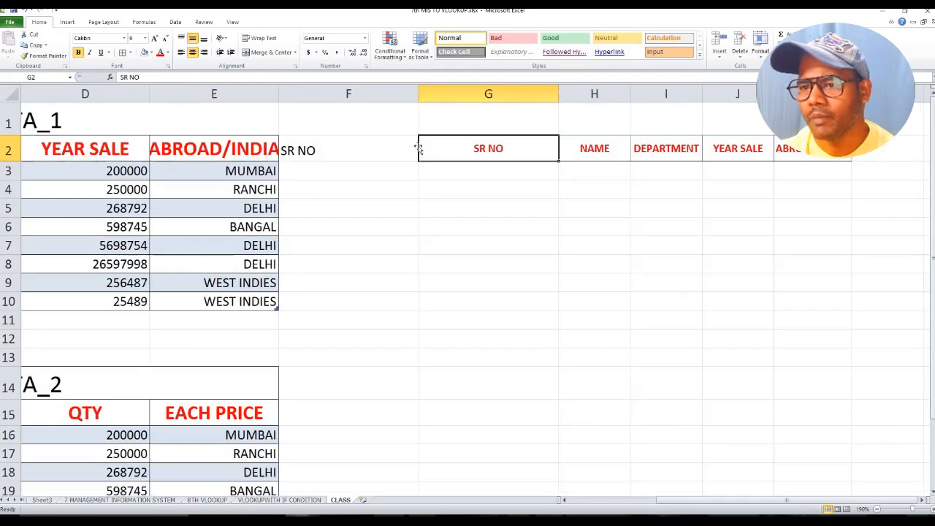
pyautogui.hotkey('ctrl', 'shift', 'Right')
pyautogui.click(577, 149)
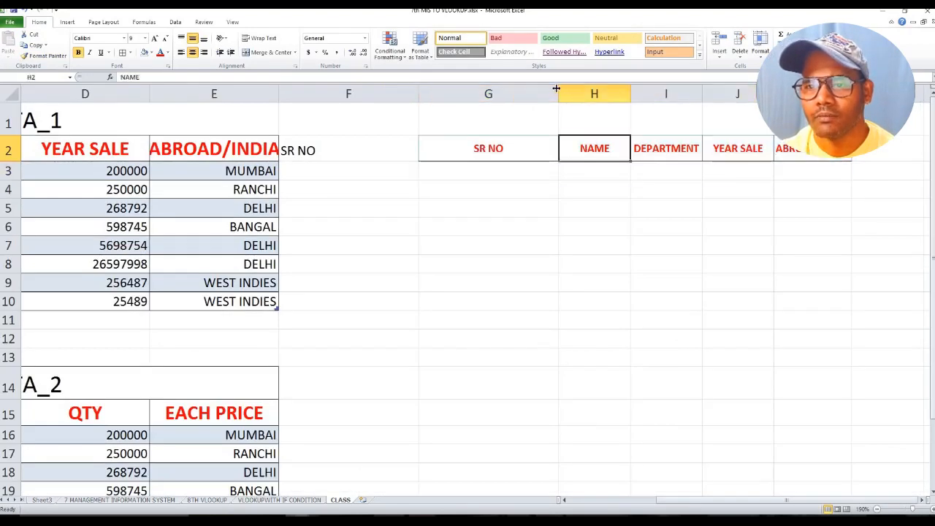
pyautogui.moveTo(418, 93); pyautogui.dragTo(455, 105)
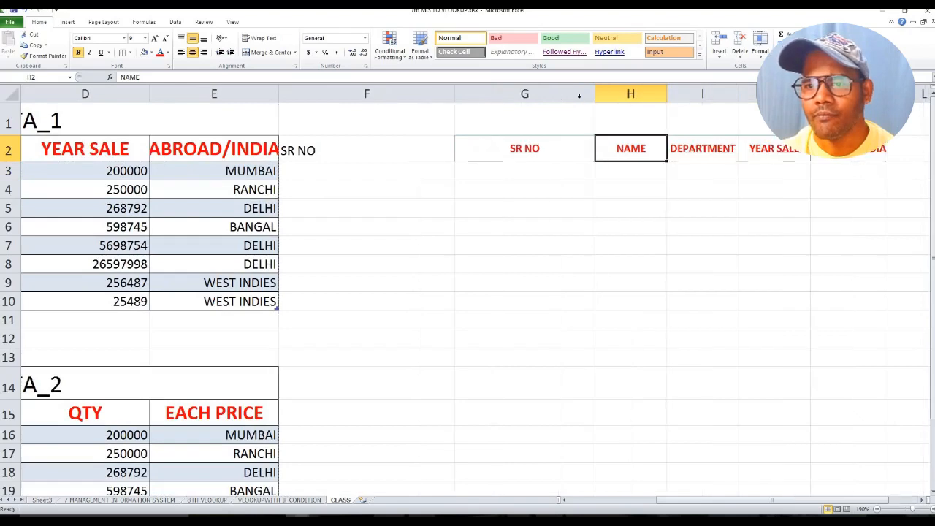
pyautogui.hotkey('ctrl', 'z')
pyautogui.moveTo(559, 92); pyautogui.dragTo(489, 92)
pyautogui.scroll(1, 602, 147)
pyautogui.scroll(3, 603, 148)
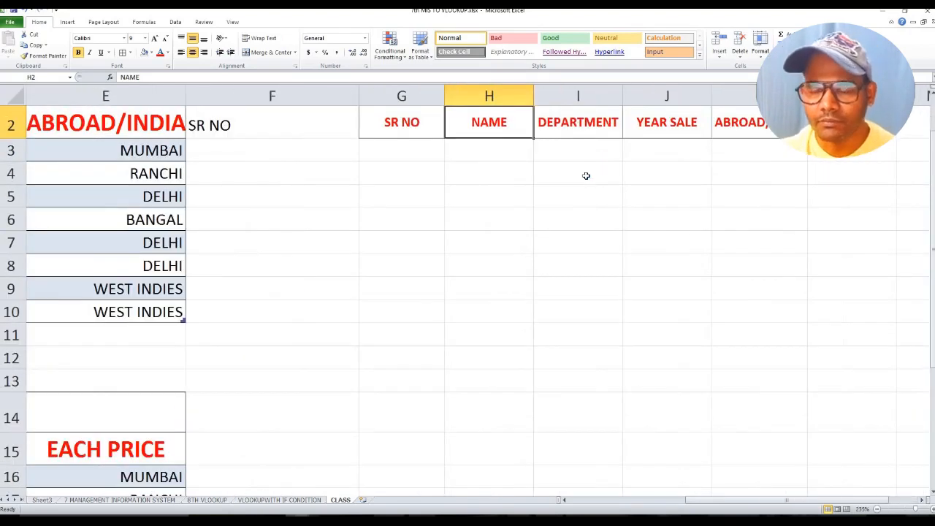
pyautogui.click(372, 212)
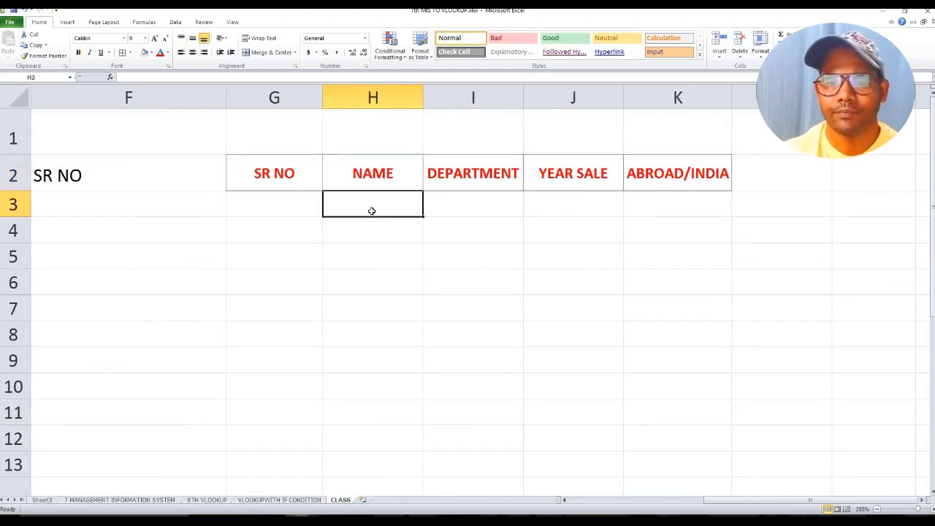
# Step: Start a VLOOKUP formula in H3 under NAME, using G3 as the lookup value
pyautogui.write('=VLOOKUP(')
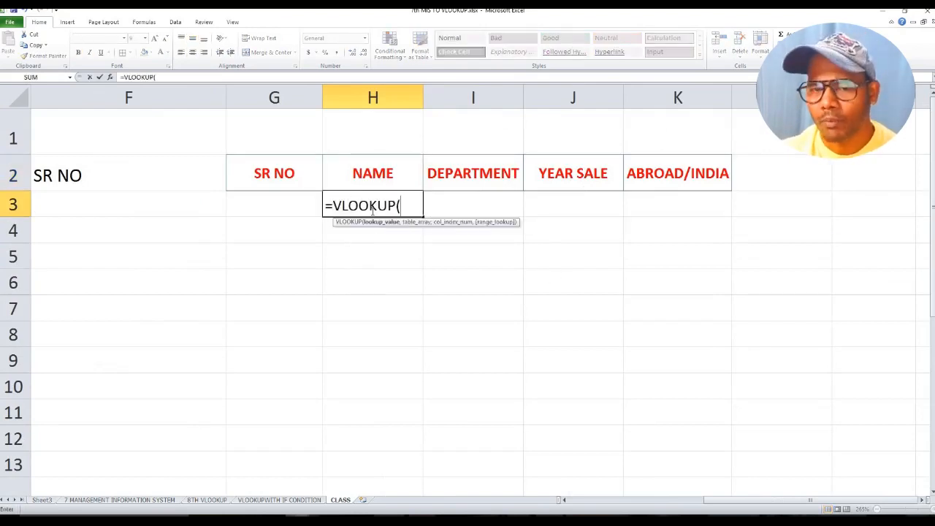
pyautogui.click(274, 204)
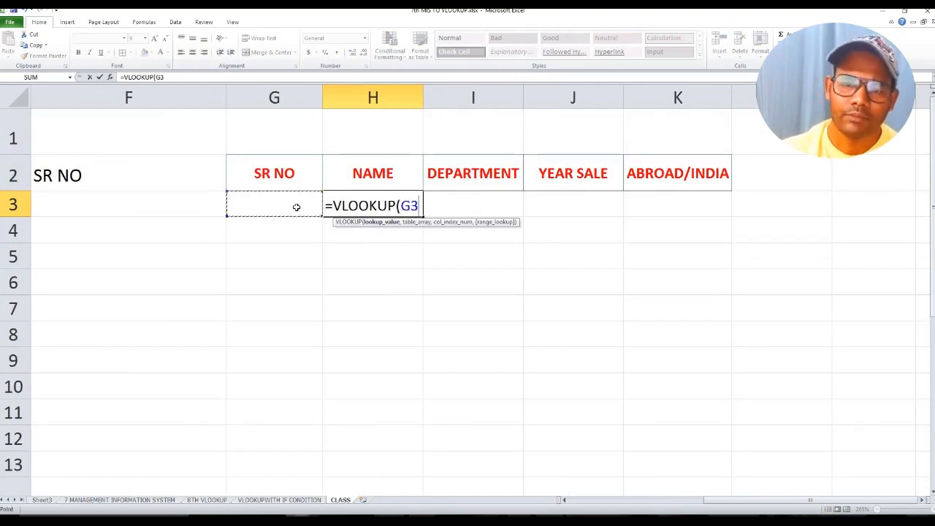
pyautogui.write(',')
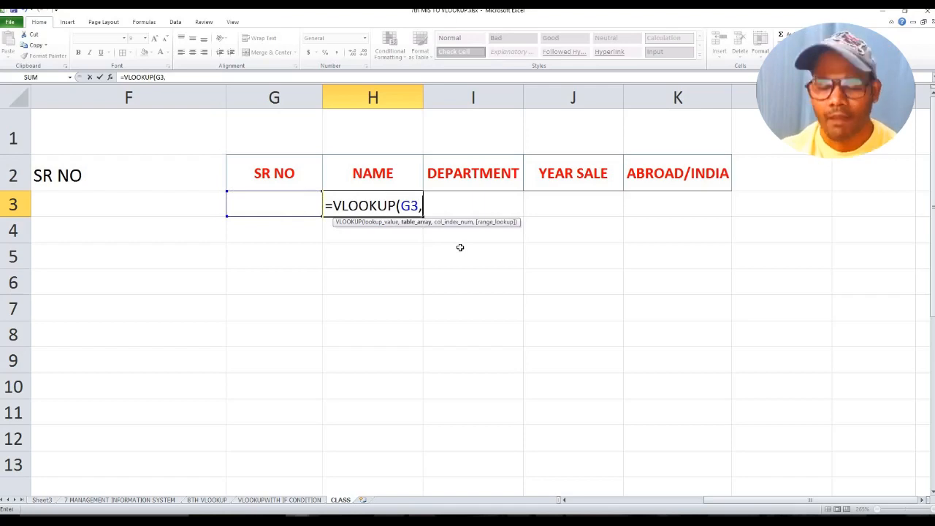
# Step: Review the DATA_1 and DATA_2 tables and their serial numbers while the formula is open
pyautogui.click(670, 500)
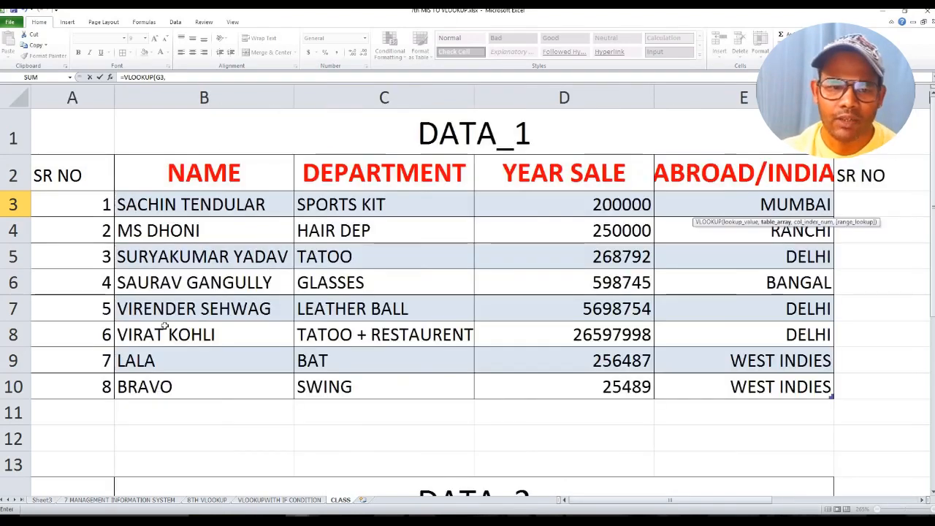
pyautogui.scroll(-4, 304, 342)
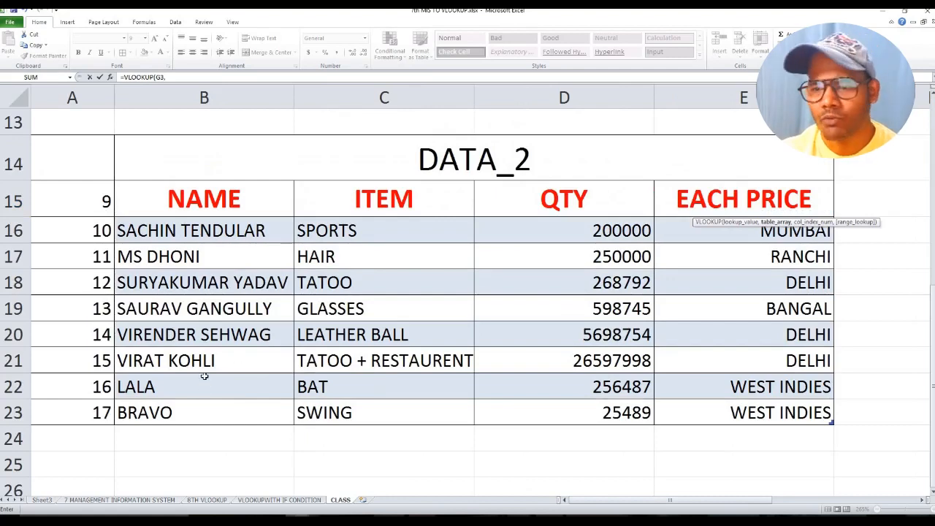
pyautogui.scroll(4, 276, 320)
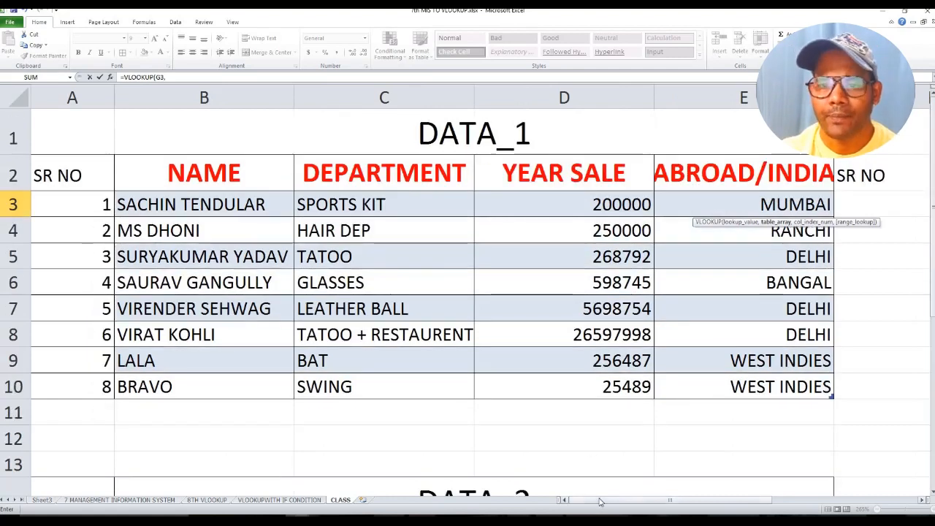
pyautogui.moveTo(603, 501); pyautogui.dragTo(895, 497)
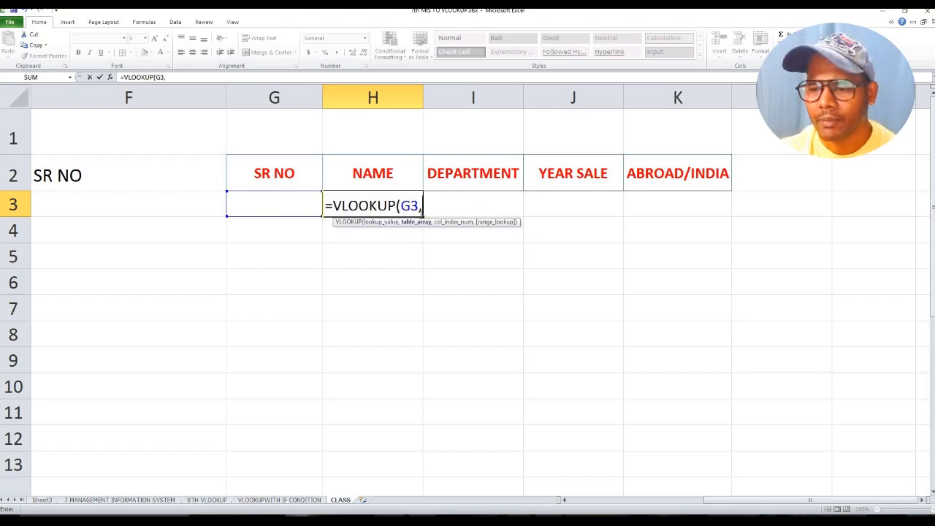
pyautogui.moveTo(733, 502); pyautogui.dragTo(520, 502)
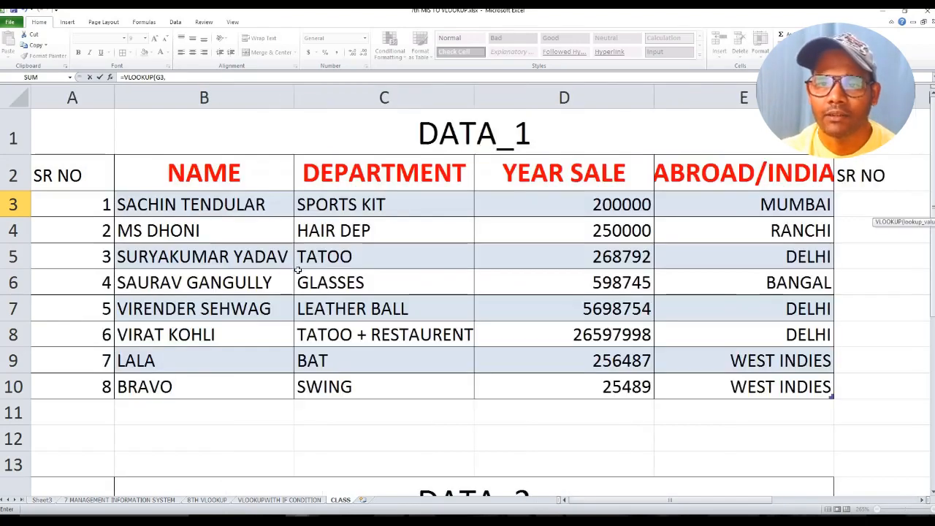
pyautogui.scroll(-4, 431, 219)
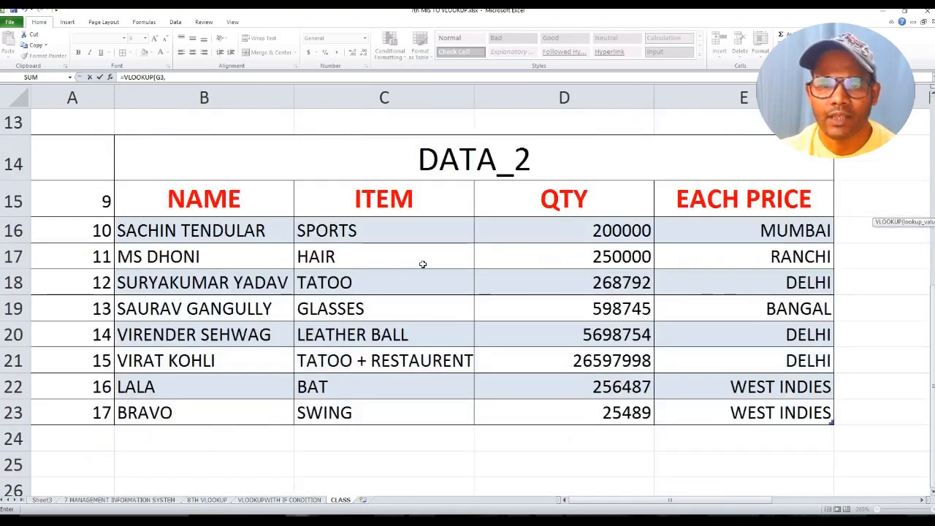
pyautogui.scroll(1, 423, 261)
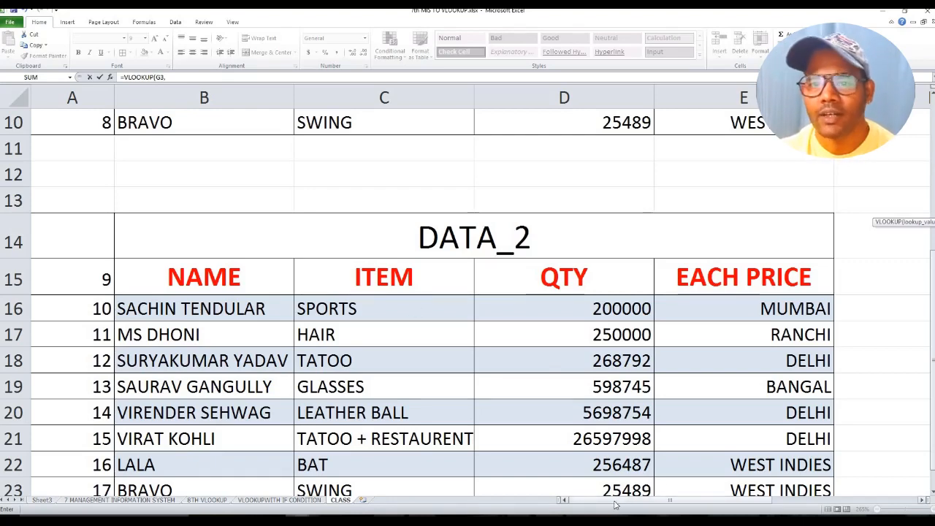
pyautogui.moveTo(615, 501); pyautogui.dragTo(839, 500)
pyautogui.scroll(3, 511, 324)
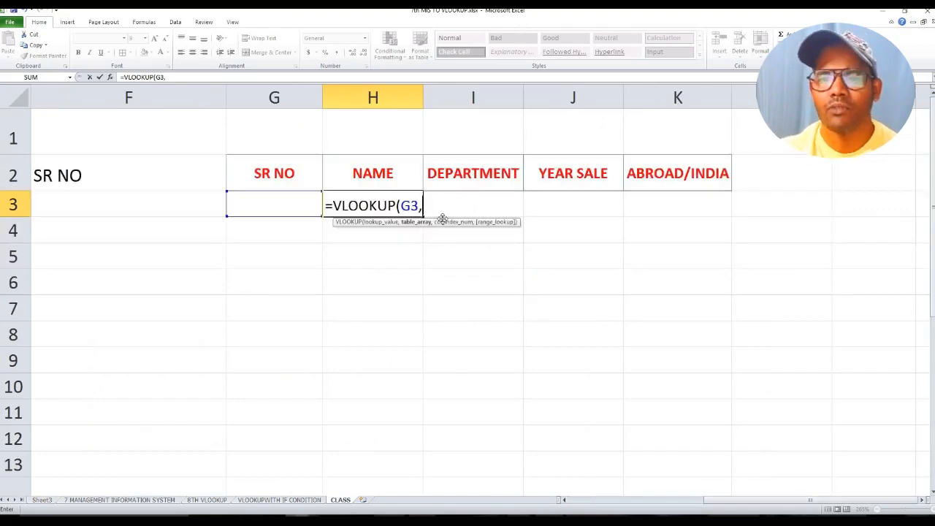
# Step: Add the table argument IF(G3<=8,DATA_1,DATA_2) to the VLOOKUP formula
pyautogui.write('IF(')
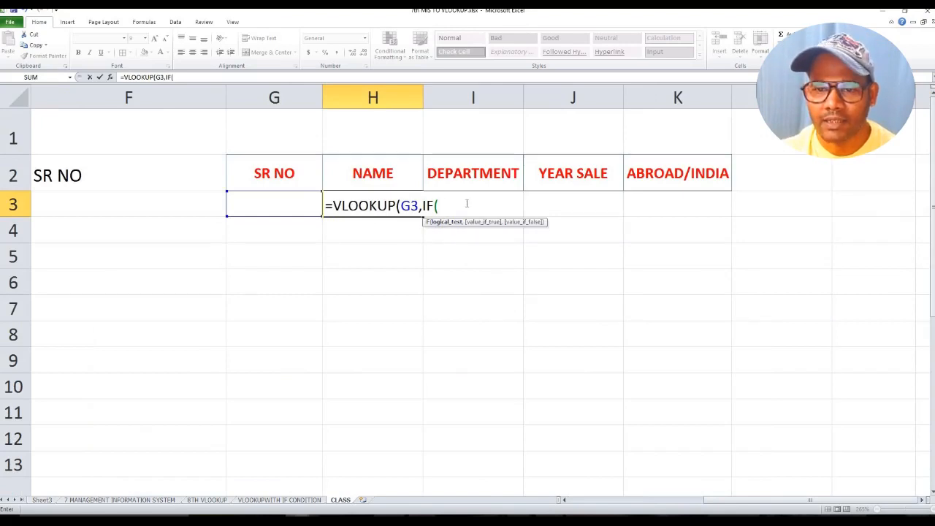
pyautogui.click(300, 207)
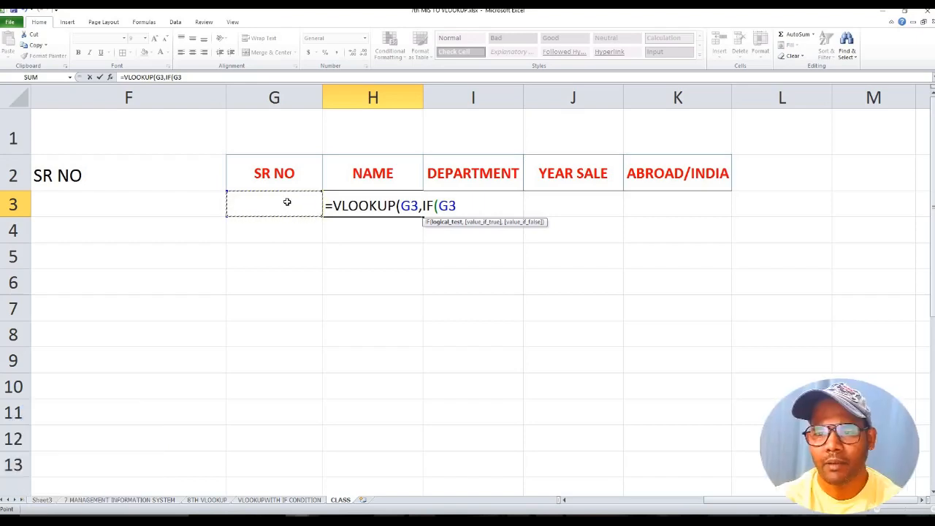
pyautogui.write('<=')
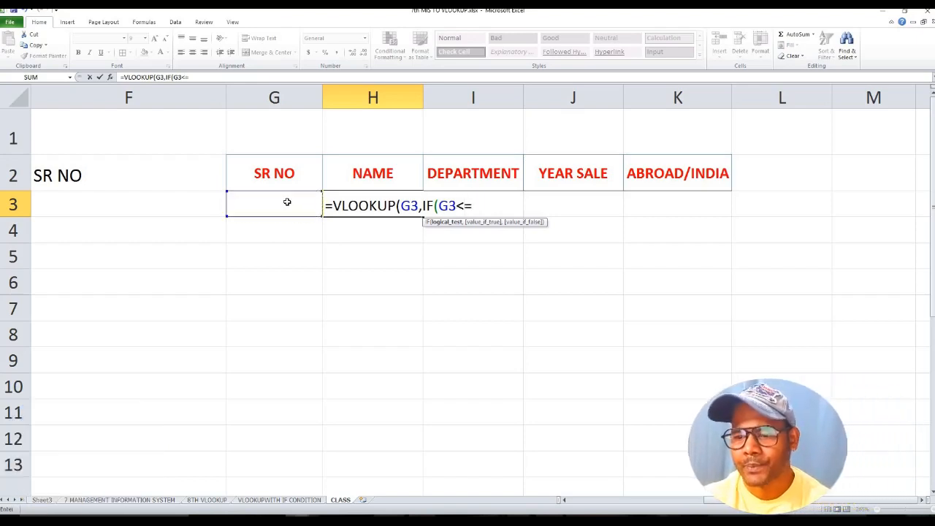
pyautogui.moveTo(653, 505); pyautogui.dragTo(574, 487)
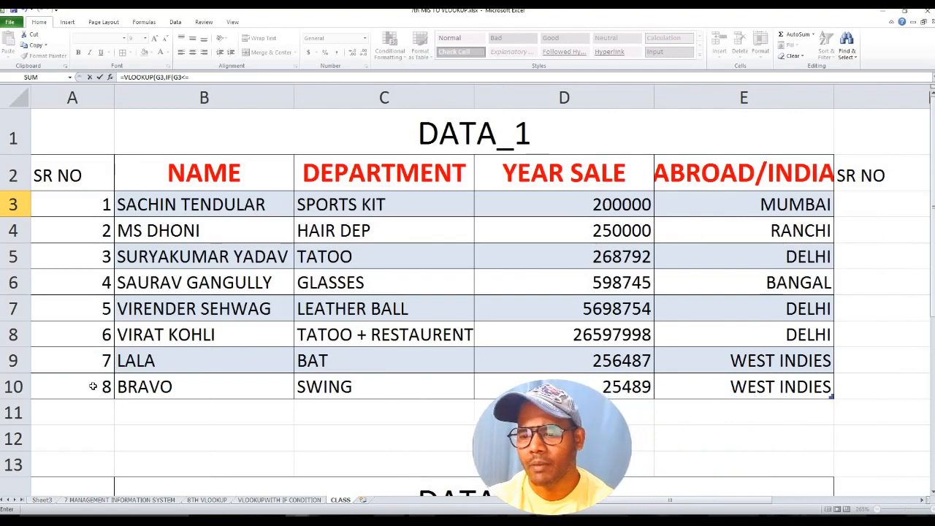
pyautogui.moveTo(584, 503); pyautogui.dragTo(725, 477)
pyautogui.write('8')
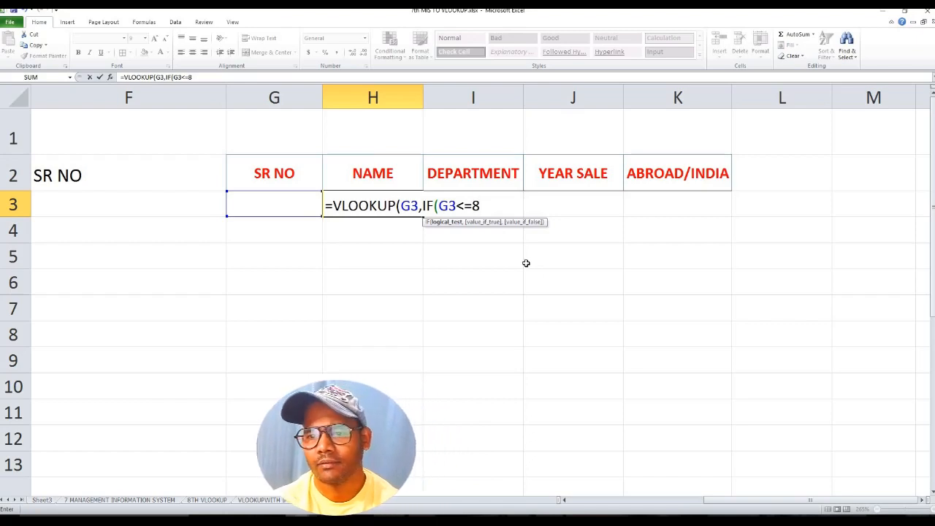
pyautogui.write(',D')
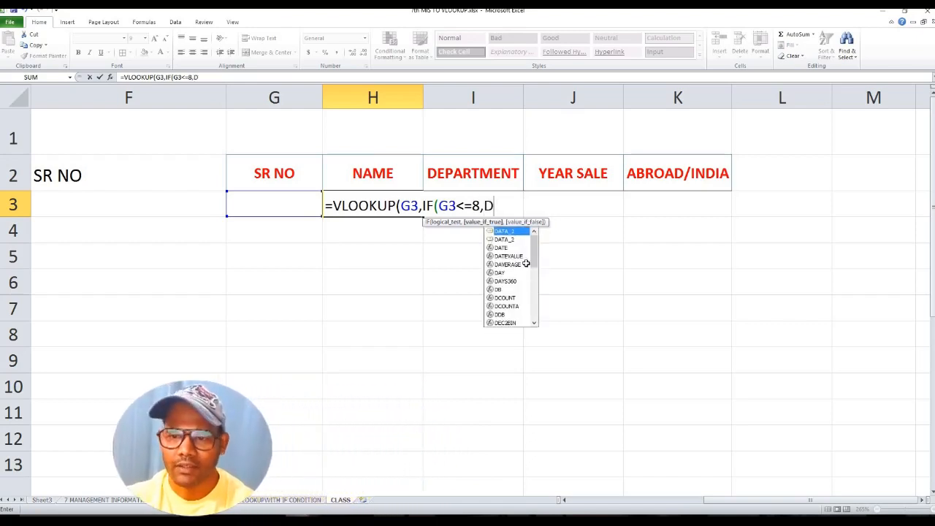
pyautogui.press('Tab')
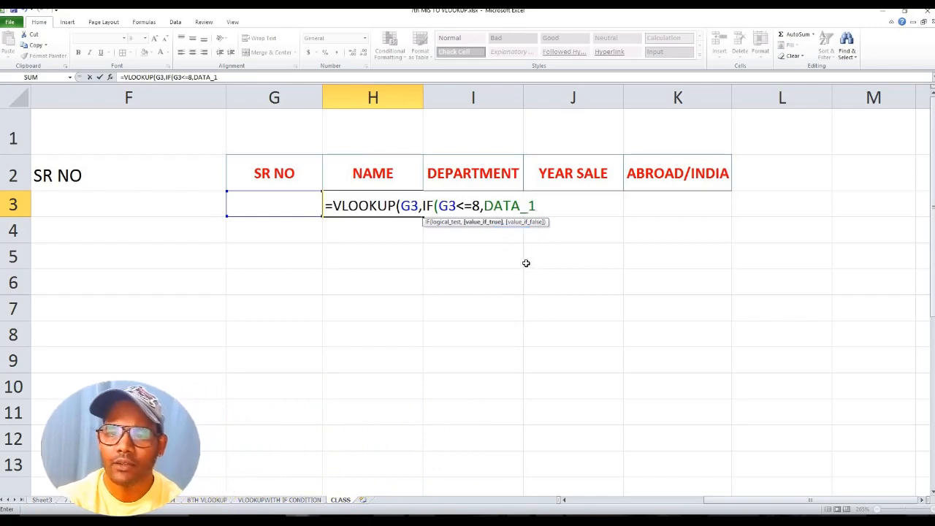
pyautogui.write(',DA')
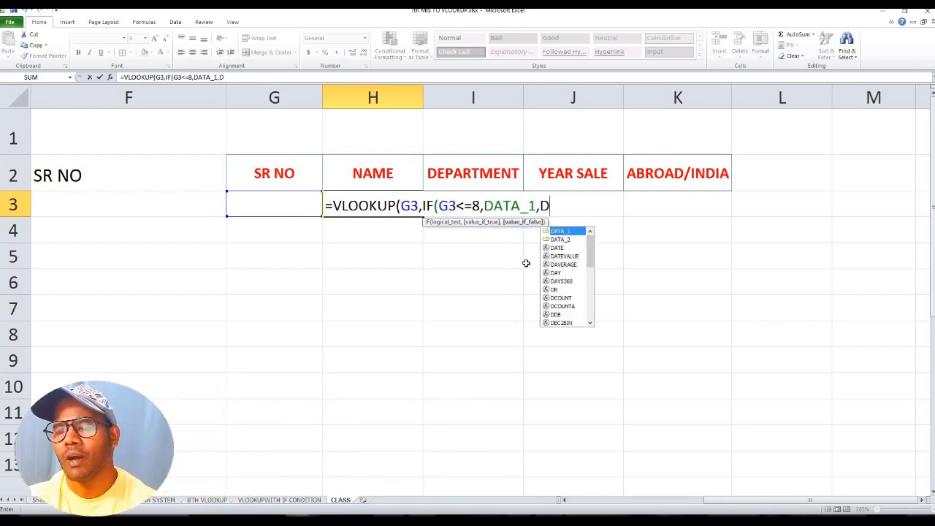
pyautogui.press('Down')
pyautogui.press('Tab')
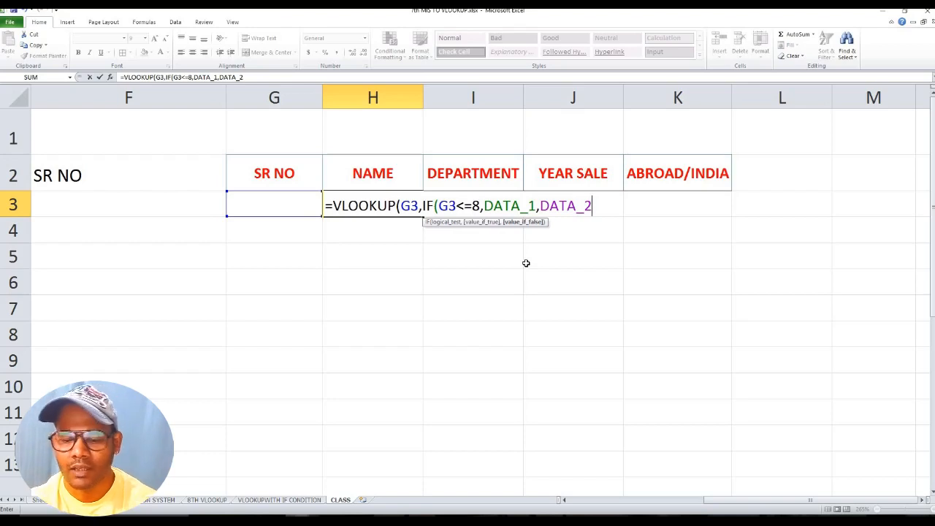
pyautogui.write(')')
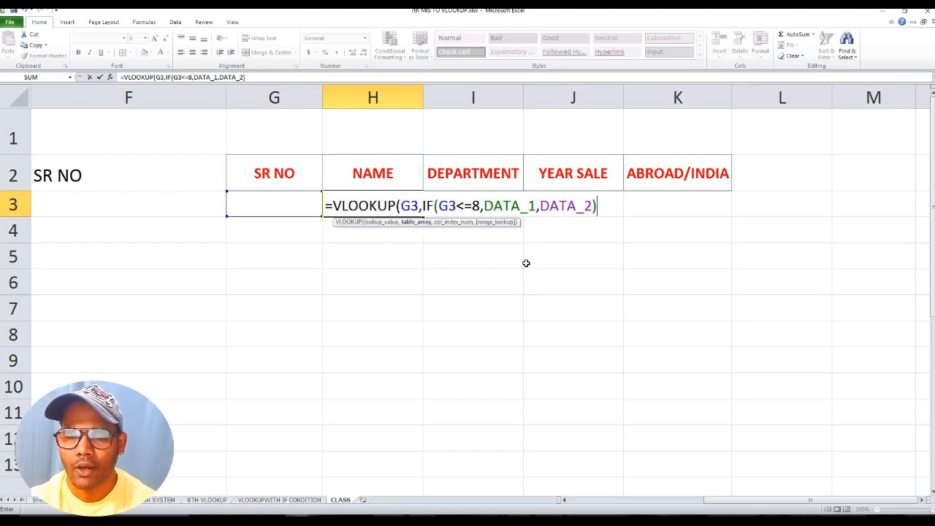
pyautogui.write(',')
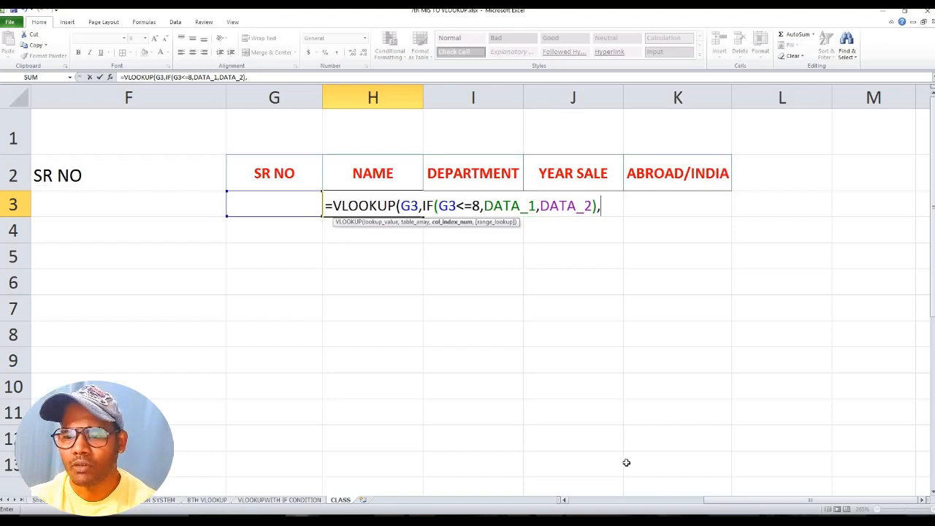
# Step: Finish the formula with column index COLUMNS(G4:H4) and match type 0, and enter it
pyautogui.moveTo(722, 501); pyautogui.dragTo(570, 502)
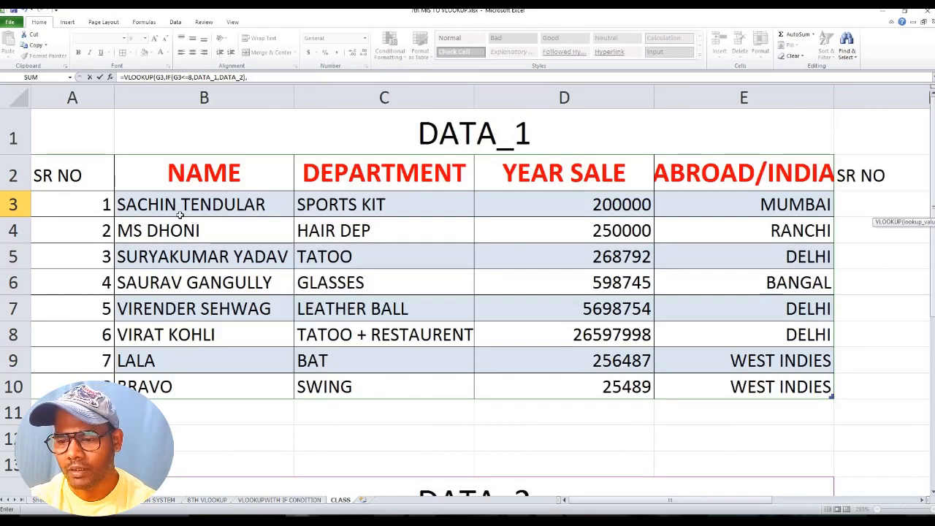
pyautogui.moveTo(600, 501); pyautogui.dragTo(736, 493)
pyautogui.write('COL')
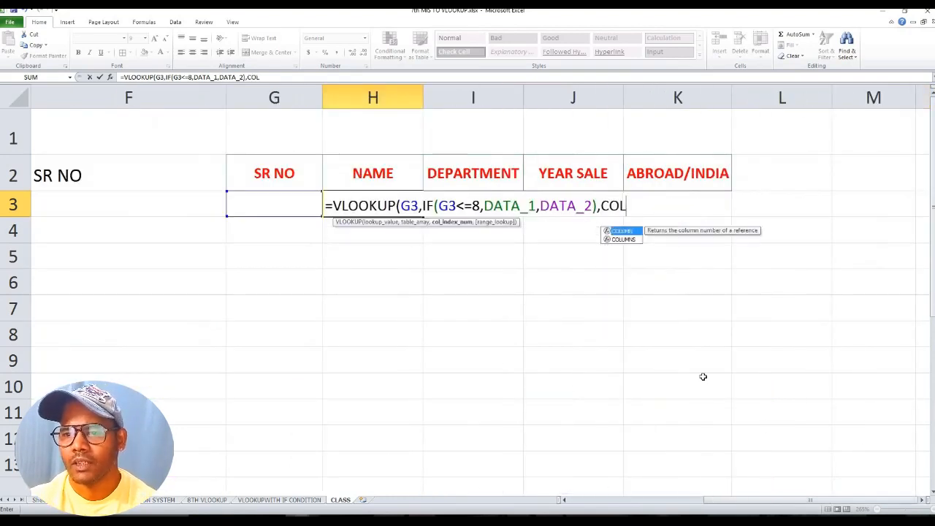
pyautogui.write('UMNS(')
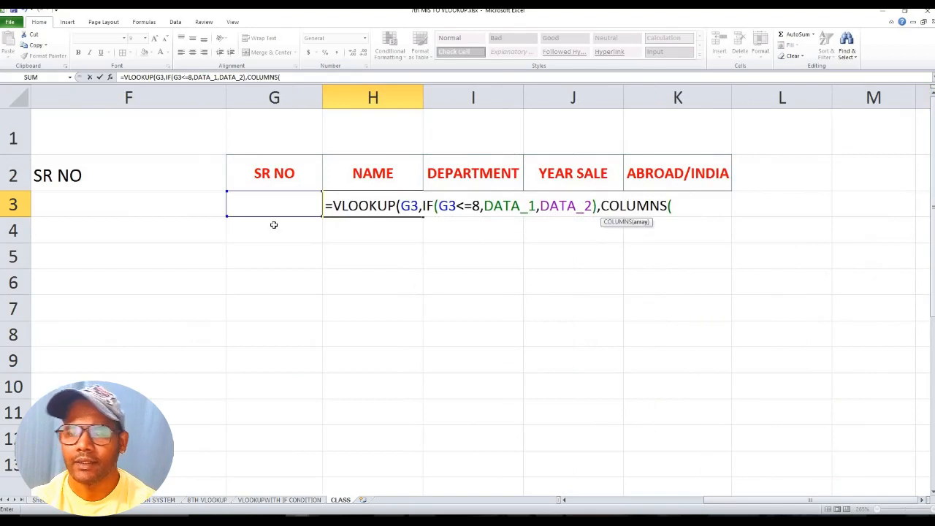
pyautogui.moveTo(274, 229); pyautogui.dragTo(341, 233)
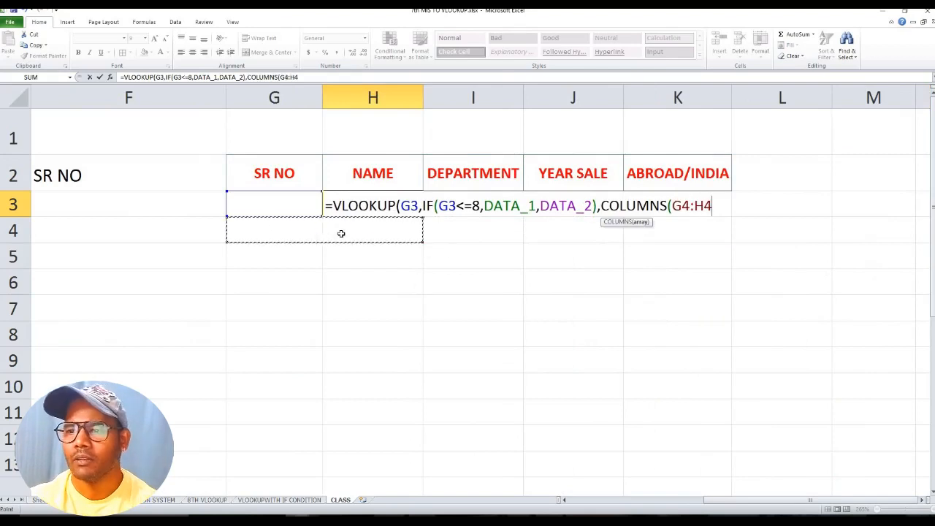
pyautogui.write(')')
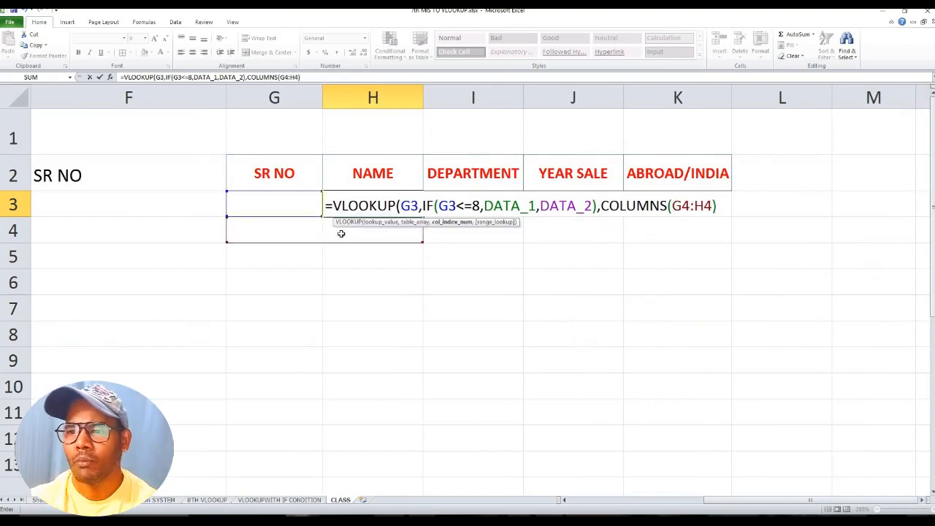
pyautogui.write(',0')
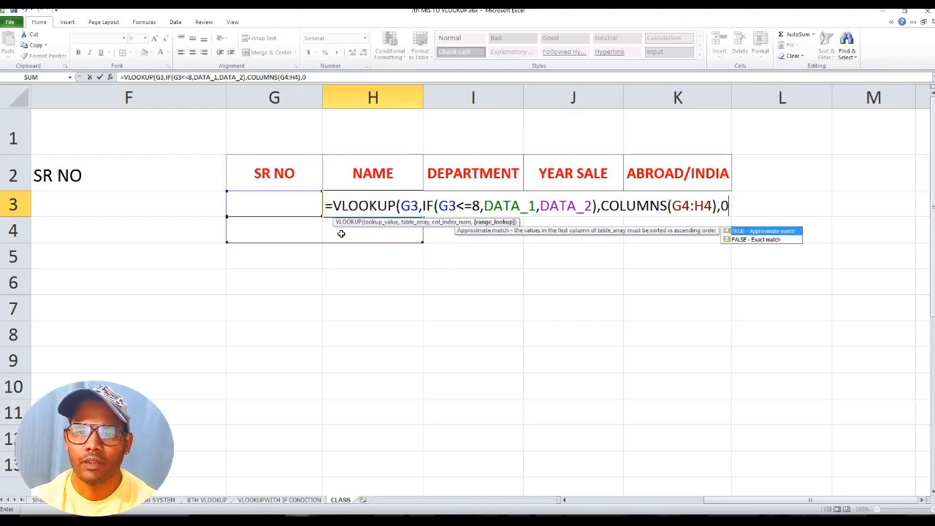
pyautogui.press('Return')
# Step: Enter 1 as the serial number in G3
pyautogui.press('Return')
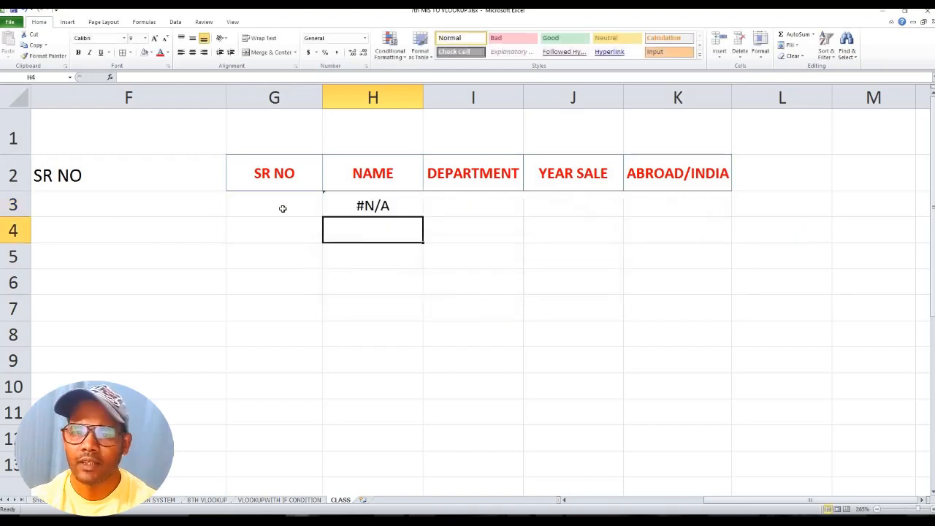
pyautogui.click(282, 208)
pyautogui.write('1')
pyautogui.press('Return')
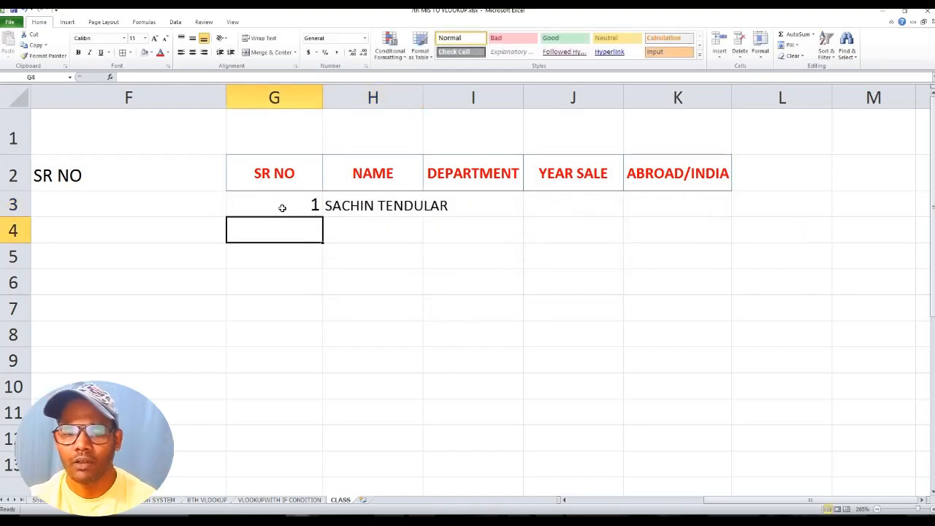
# Step: Label cell A15 of the DATA_2 table as SR NO
pyautogui.click(282, 207)
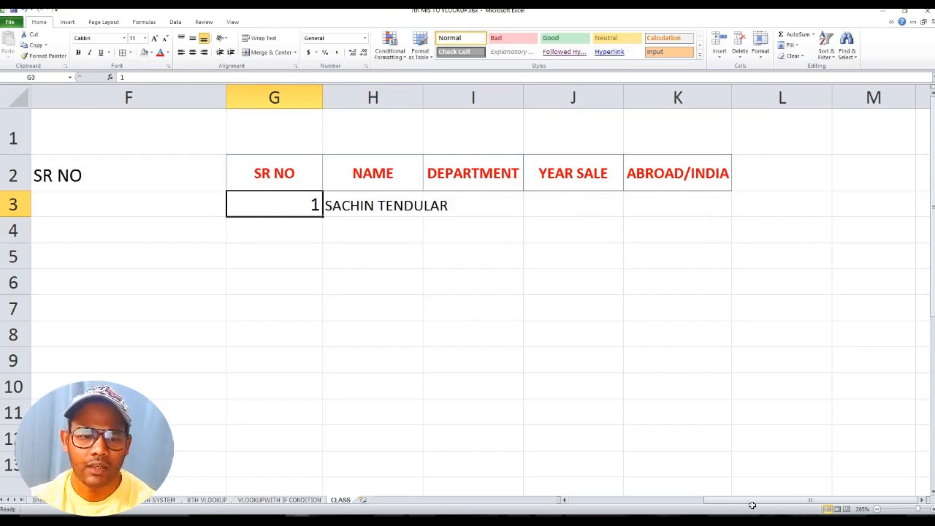
pyautogui.moveTo(753, 502); pyautogui.dragTo(614, 502)
pyautogui.scroll(-3, 432, 390)
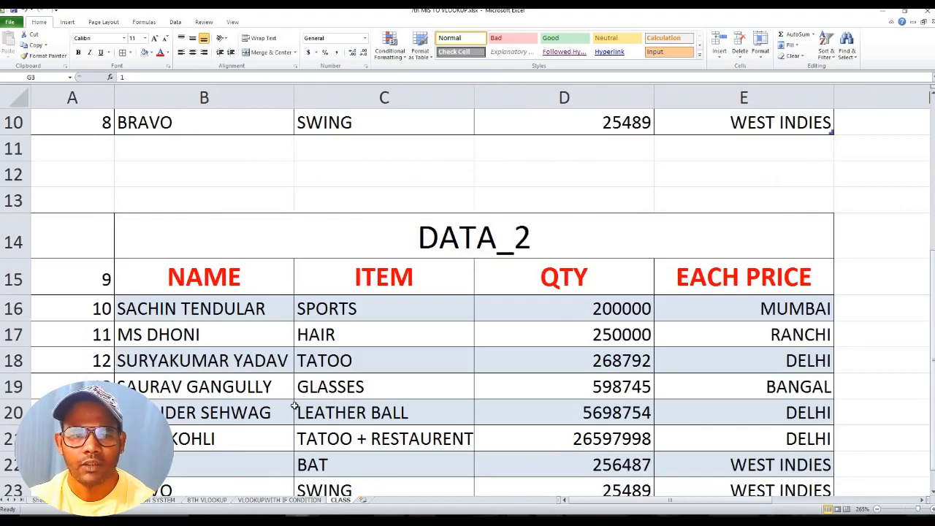
pyautogui.click(90, 276)
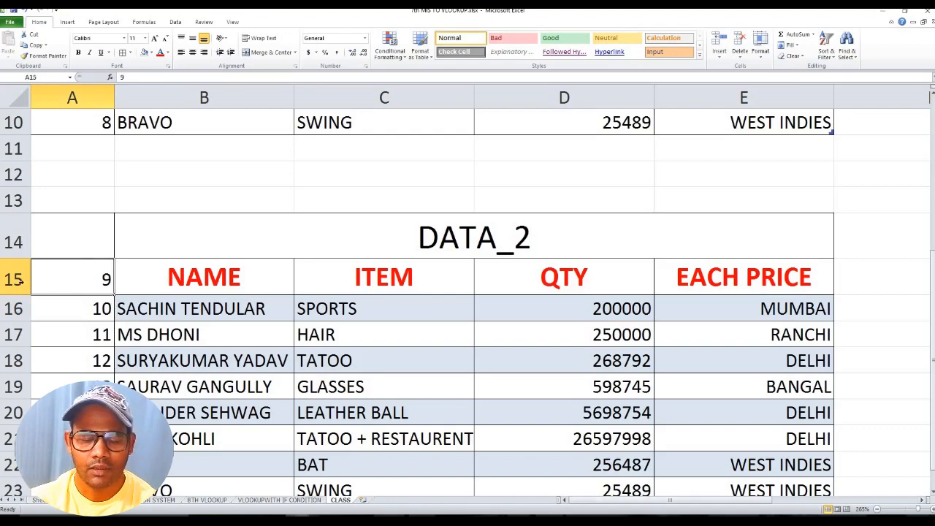
pyautogui.write('SR NO')
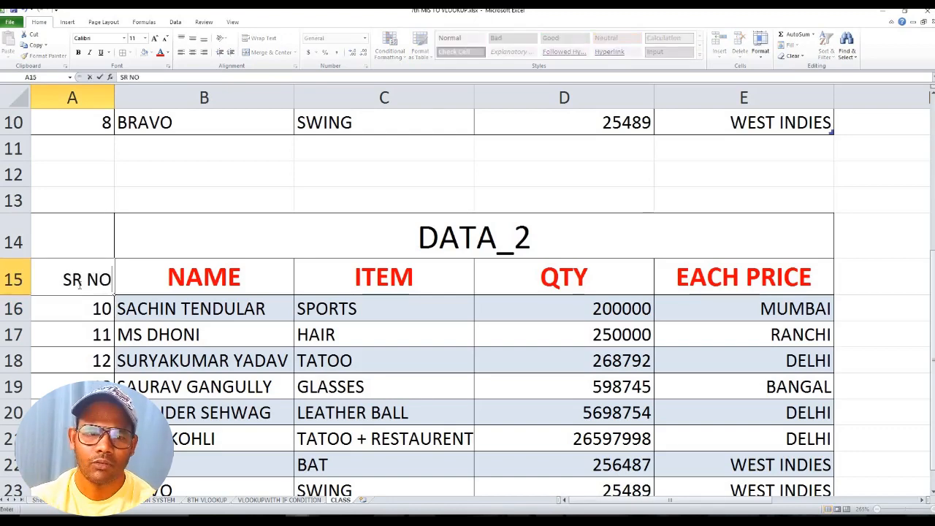
pyautogui.press('Return')
# Step: Number the DATA_2 rows 9 and 10 and fill the serial-number series down through row 23
pyautogui.write('9*')
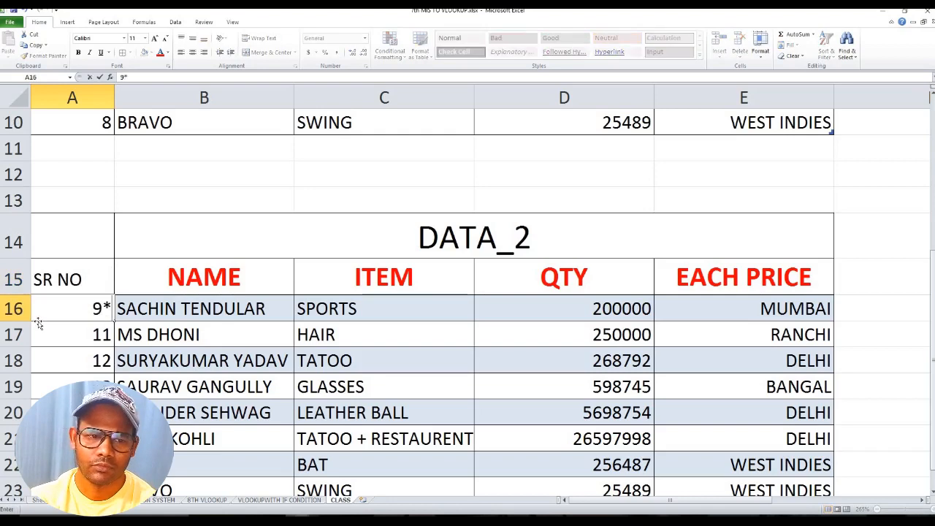
pyautogui.press('Return')
pyautogui.press('Up')
pyautogui.write('9')
pyautogui.press('Return')
pyautogui.write('10')
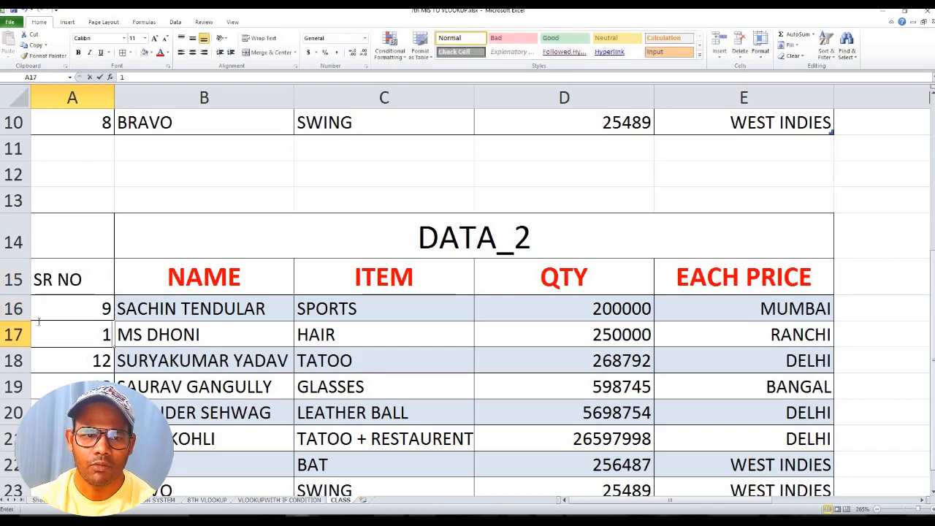
pyautogui.press('Return')
pyautogui.moveTo(64, 310); pyautogui.dragTo(65, 330)
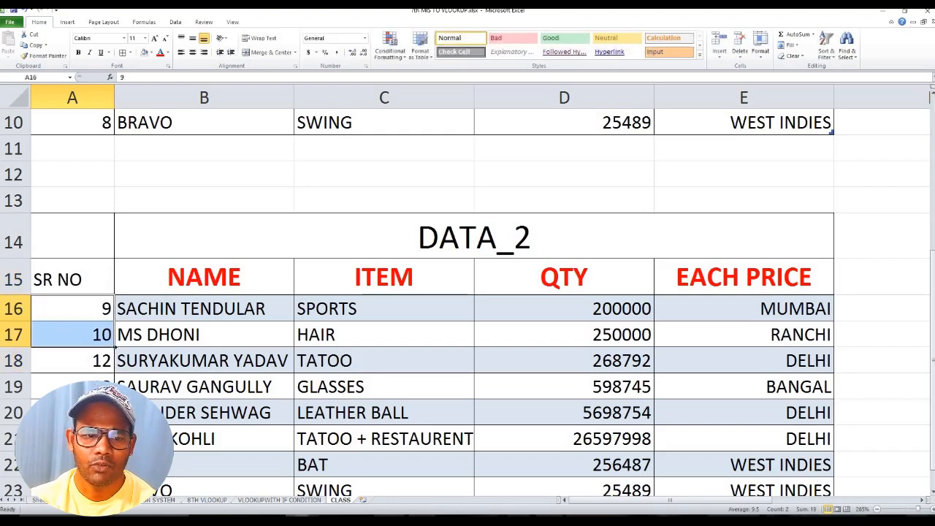
pyautogui.moveTo(114, 347); pyautogui.dragTo(111, 441)
# Step: Enter 10 as the serial number in G3
pyautogui.moveTo(643, 504); pyautogui.dragTo(680, 504)
pyautogui.scroll(4, 584, 324)
pyautogui.click(311, 204)
pyautogui.write('10')
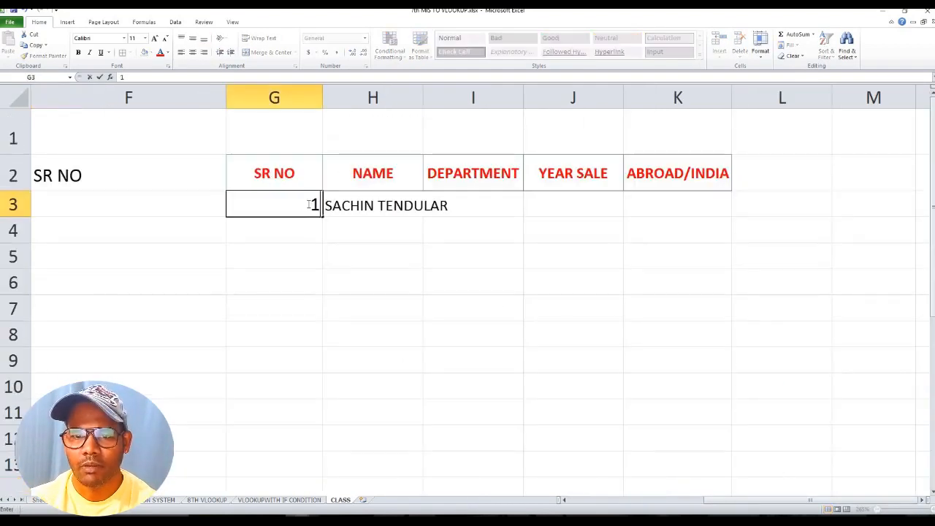
pyautogui.press('Return')
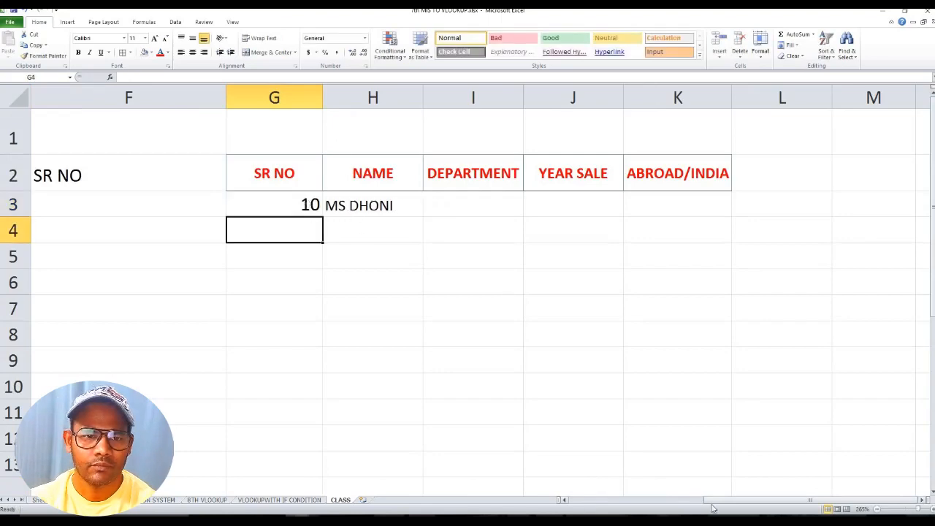
# Step: Make the G3 and G4 references in the H3 lookup formula absolute, as $G$3 and $G$4
pyautogui.moveTo(716, 505); pyautogui.dragTo(409, 497)
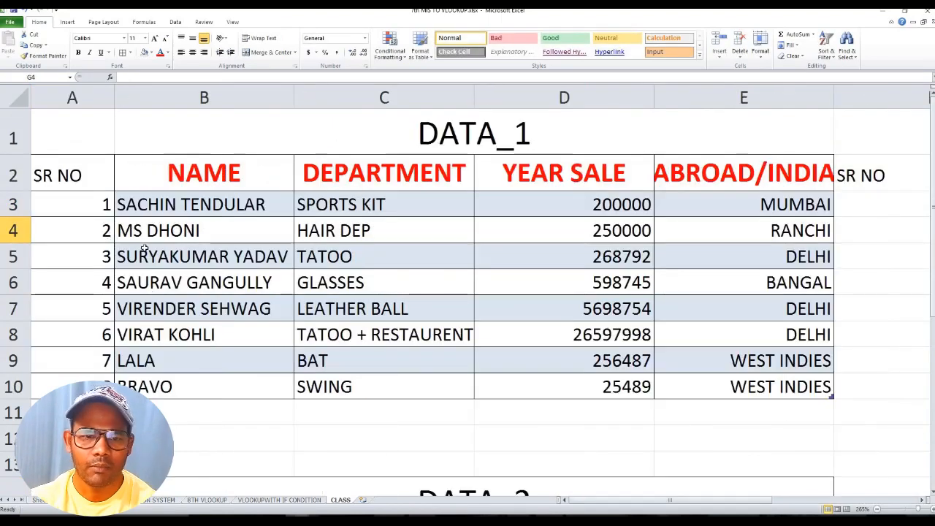
pyautogui.scroll(-3, 290, 322)
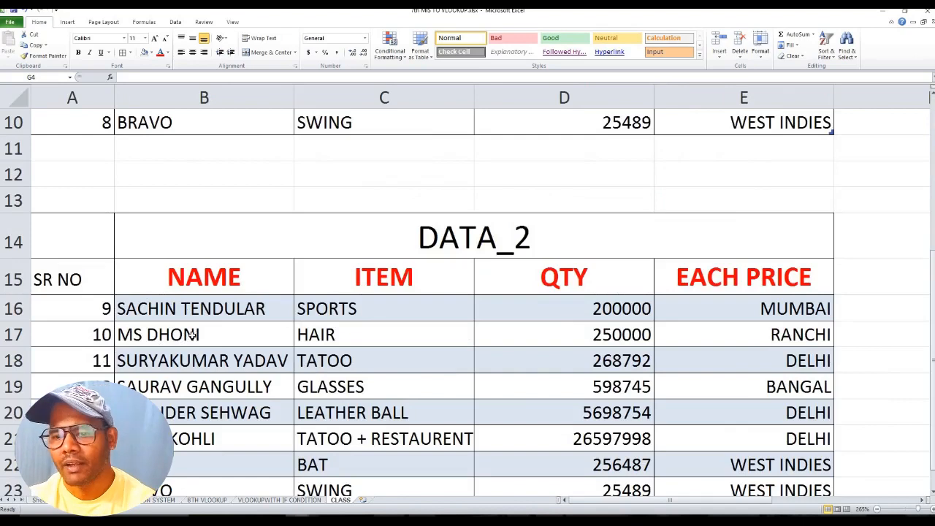
pyautogui.scroll(3, 420, 405)
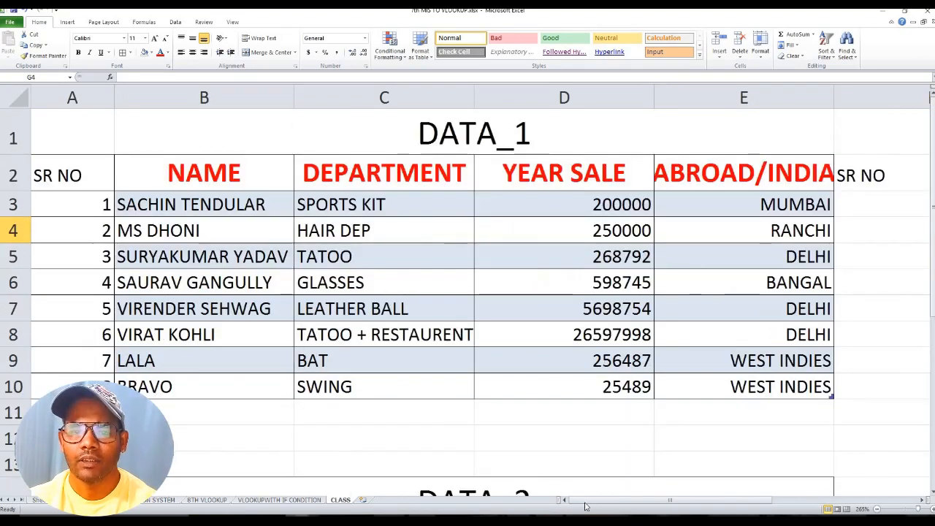
pyautogui.moveTo(587, 504); pyautogui.dragTo(822, 502)
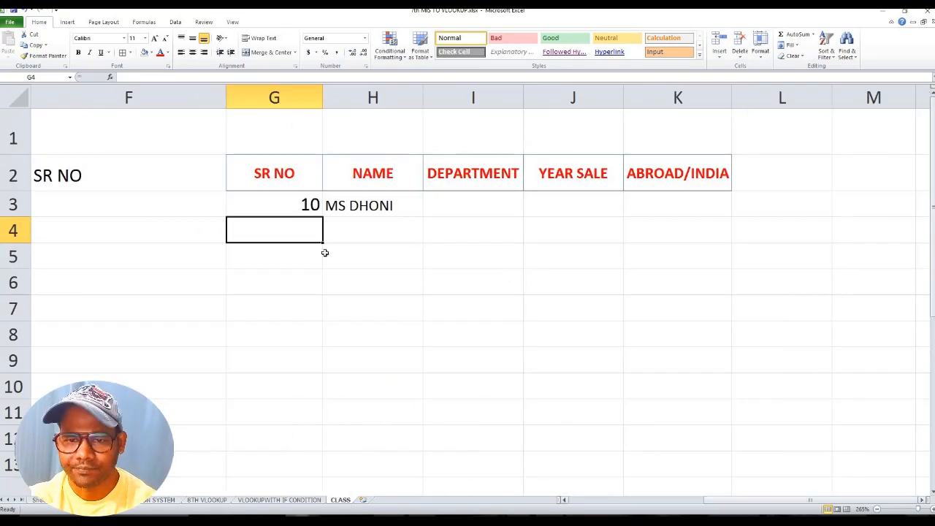
pyautogui.click(294, 202)
pyautogui.click(343, 207)
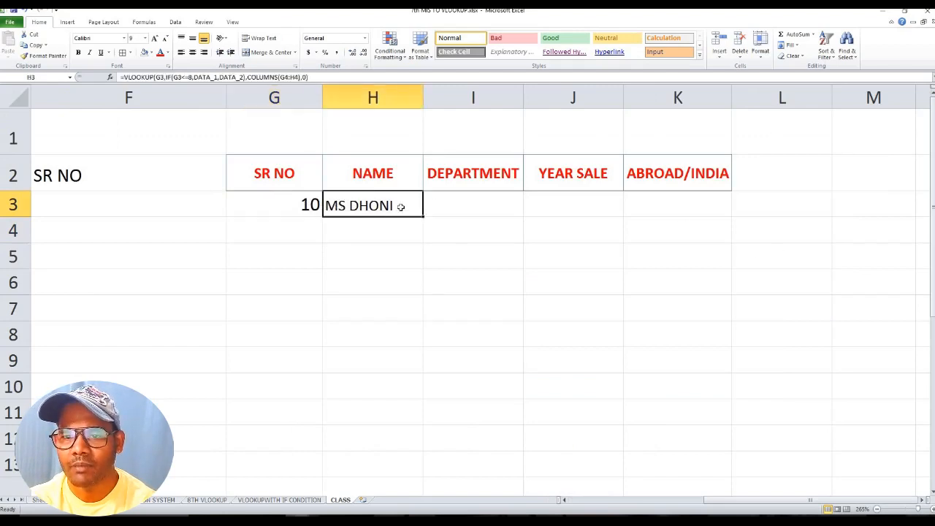
pyautogui.doubleClick(383, 206)
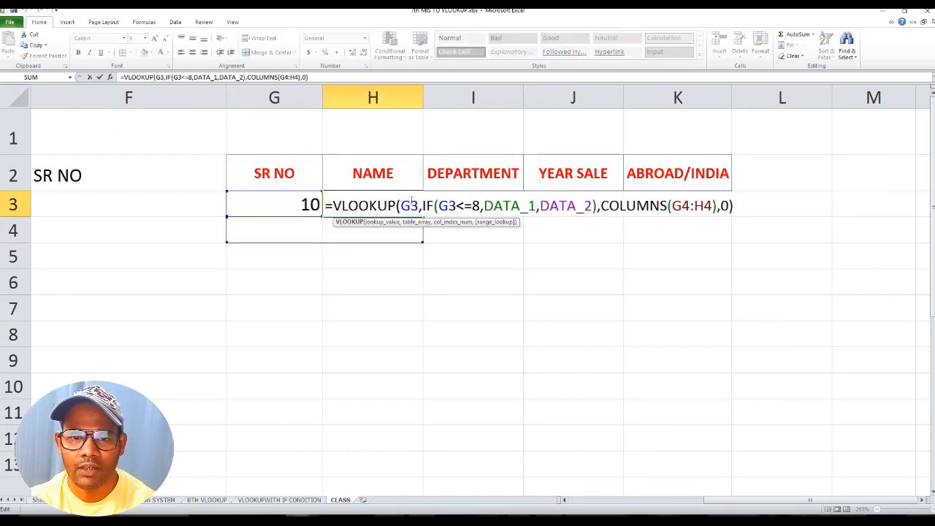
pyautogui.doubleClick(409, 205)
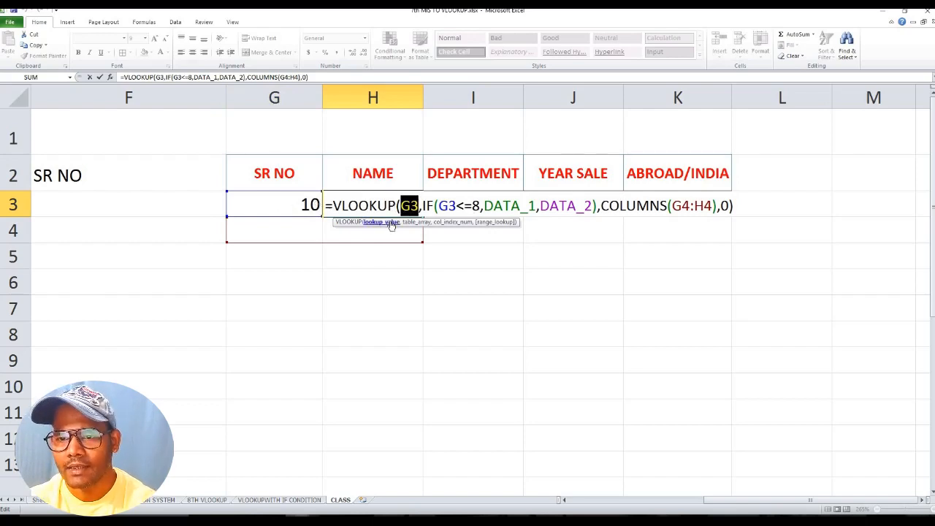
pyautogui.press('F4')
pyautogui.moveTo(454, 206); pyautogui.dragTo(472, 206)
pyautogui.press('F4')
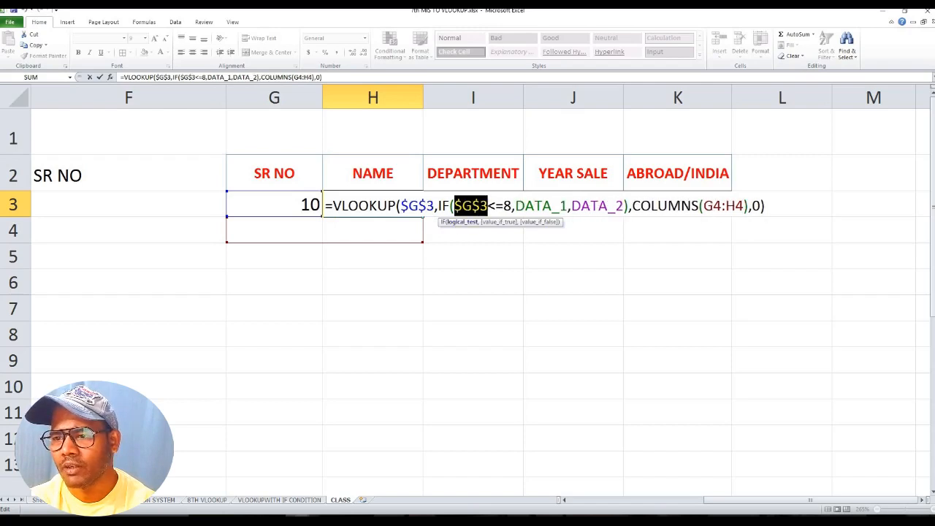
pyautogui.moveTo(703, 206); pyautogui.dragTo(722, 206)
pyautogui.press('F4')
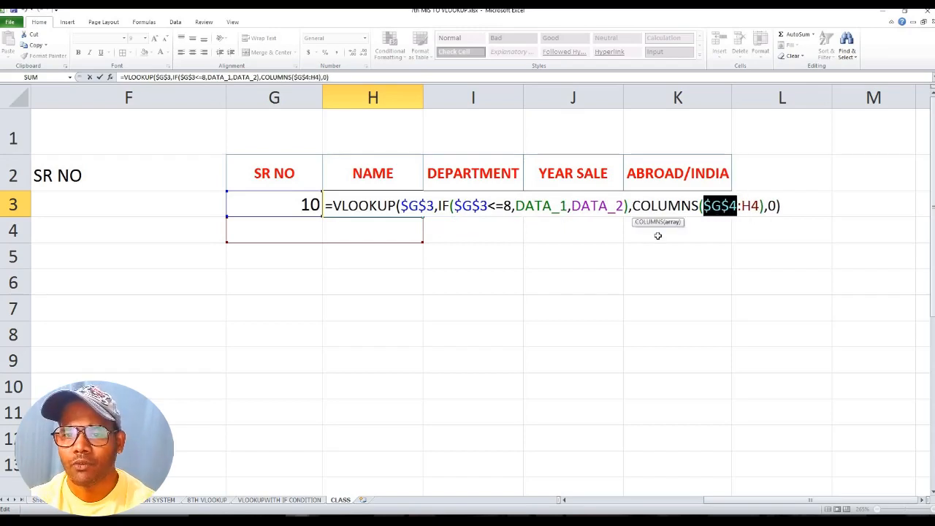
pyautogui.press('Return')
# Step: Copy the H3 formula across to K3 for the remaining columns
pyautogui.click(392, 206)
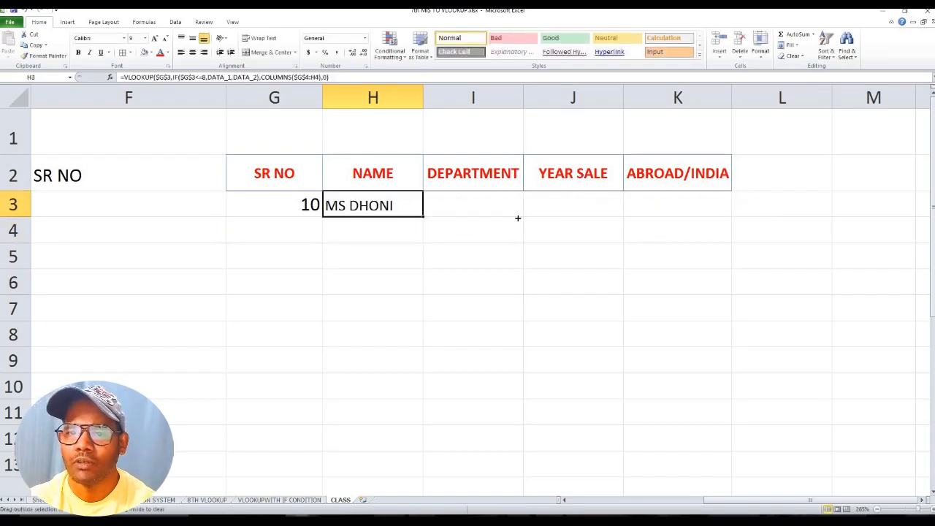
pyautogui.moveTo(519, 218); pyautogui.dragTo(706, 219)
pyautogui.click(453, 281)
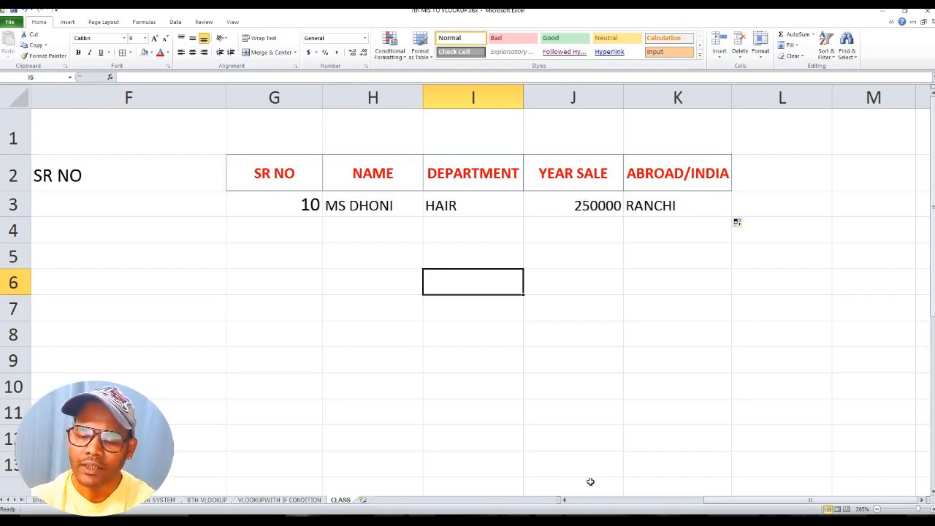
# Step: Enter 17 as the serial number in G3
pyautogui.click(313, 208)
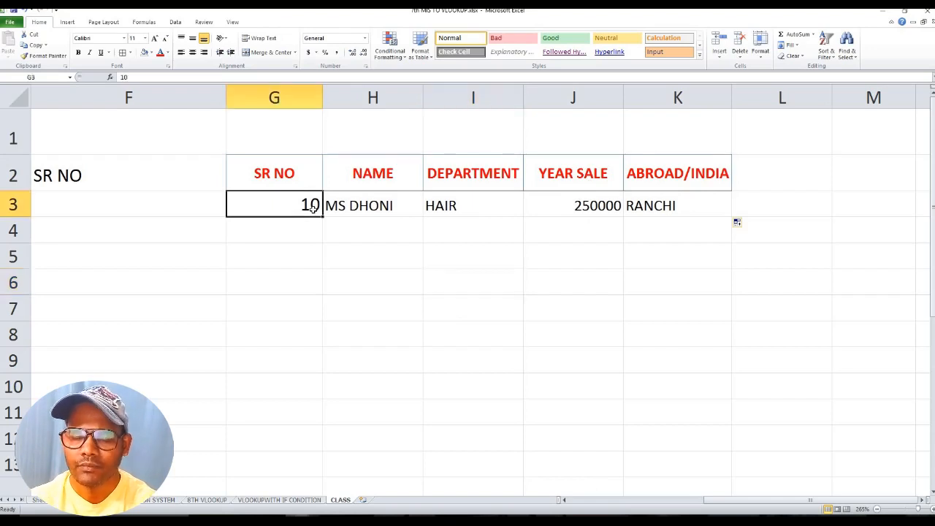
pyautogui.write('17')
pyautogui.press('Return')
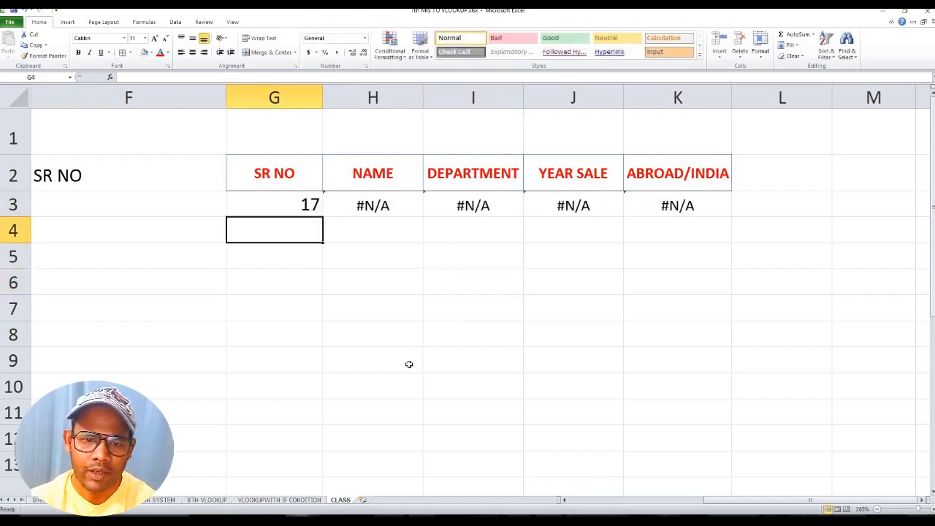
# Step: Review the serial numbers in the DATA_1 and DATA_2 tables
pyautogui.scroll(-10, 409, 365)
pyautogui.moveTo(758, 501); pyautogui.dragTo(592, 499)
pyautogui.scroll(5, 221, 324)
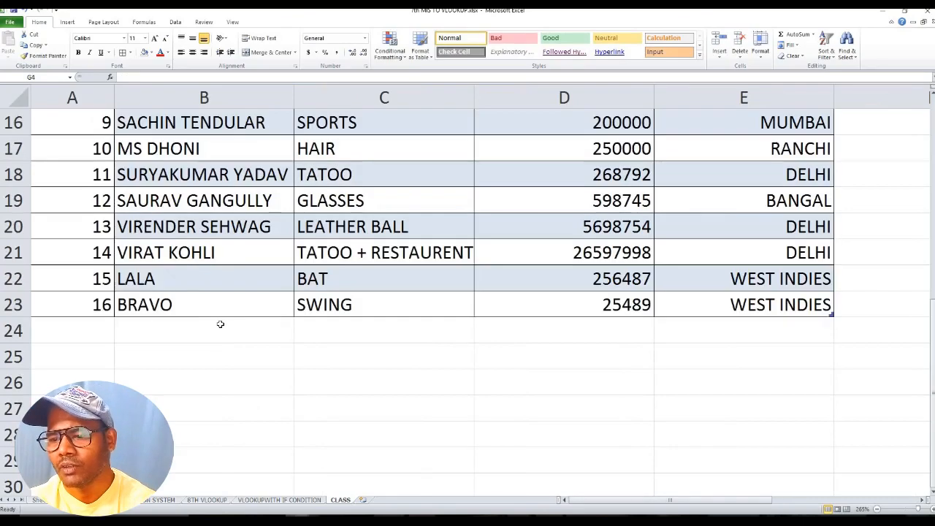
pyautogui.scroll(5, 619, 365)
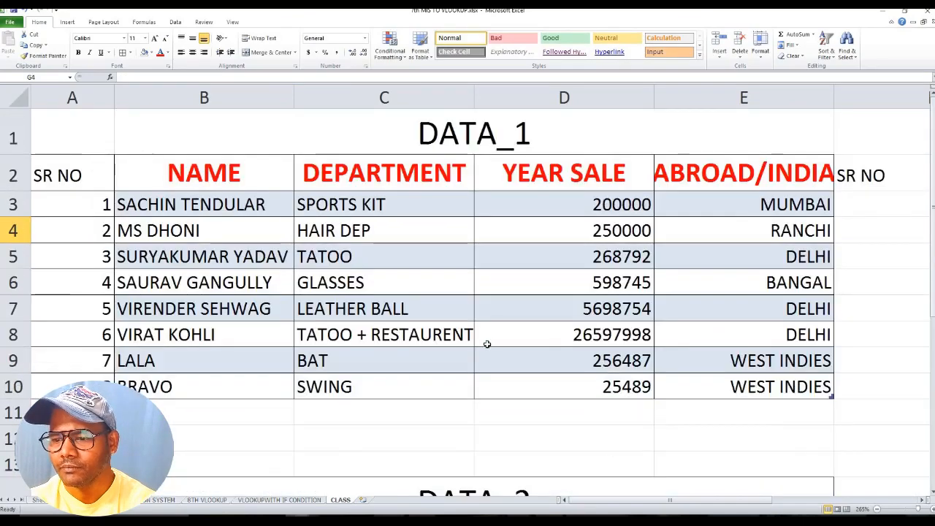
pyautogui.scroll(-2, 488, 350)
pyautogui.scroll(-3, 527, 355)
pyautogui.scroll(3, 646, 334)
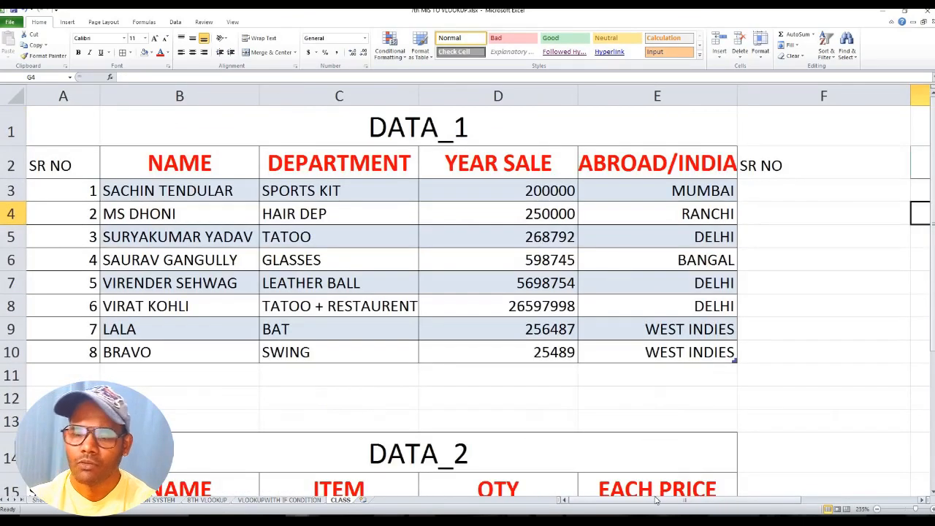
# Step: Enter 16 as the serial number in G3
pyautogui.moveTo(658, 501); pyautogui.dragTo(774, 501)
pyautogui.click(431, 191)
pyautogui.write('16')
pyautogui.press('Return')
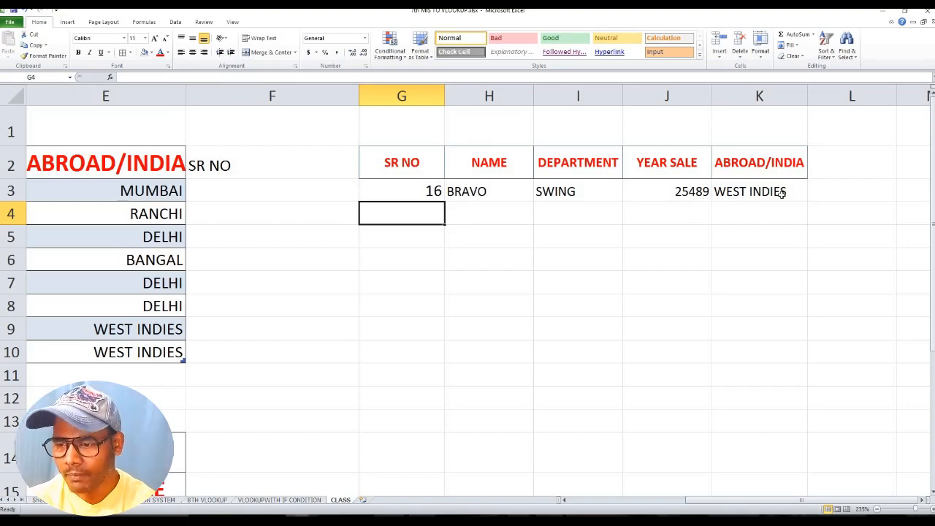
# Step: Enter 1 as the serial number in G3
pyautogui.moveTo(704, 500); pyautogui.dragTo(584, 501)
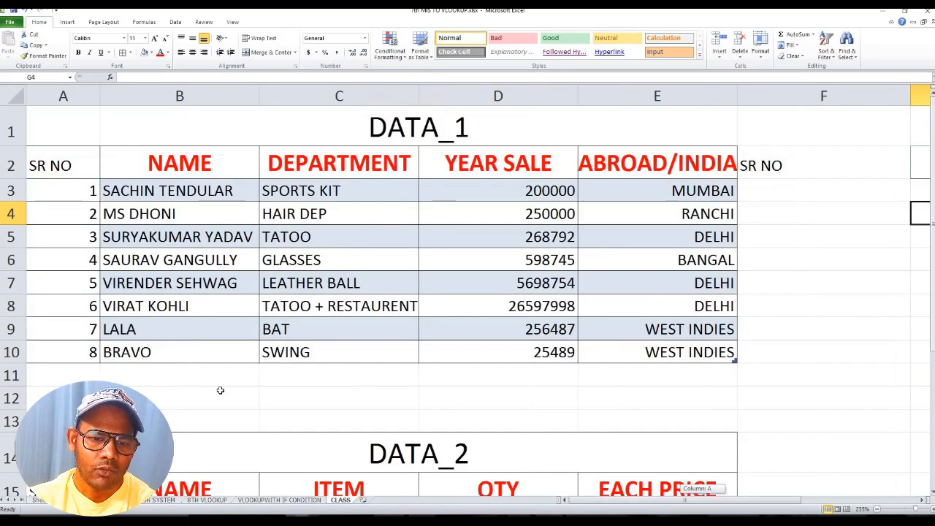
pyautogui.scroll(-3, 168, 352)
pyautogui.scroll(3, 250, 377)
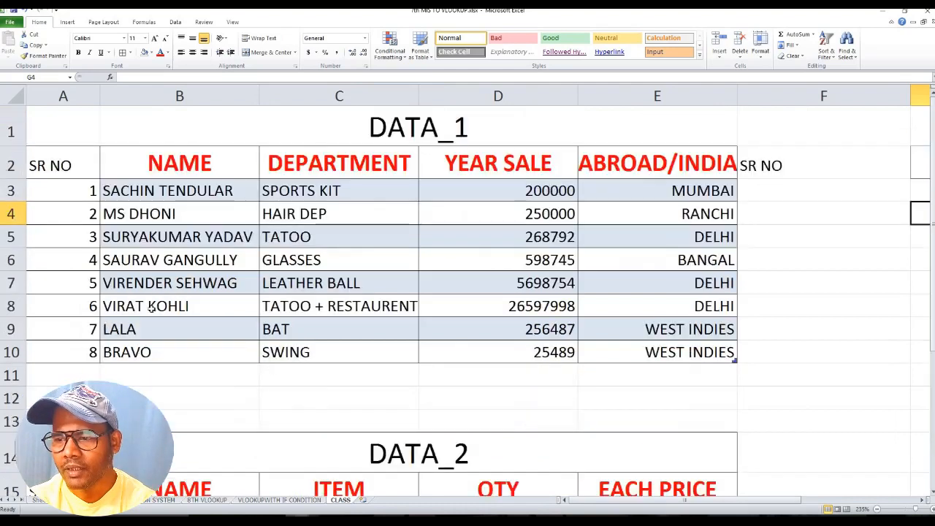
pyautogui.hscroll(4, 784, 506)
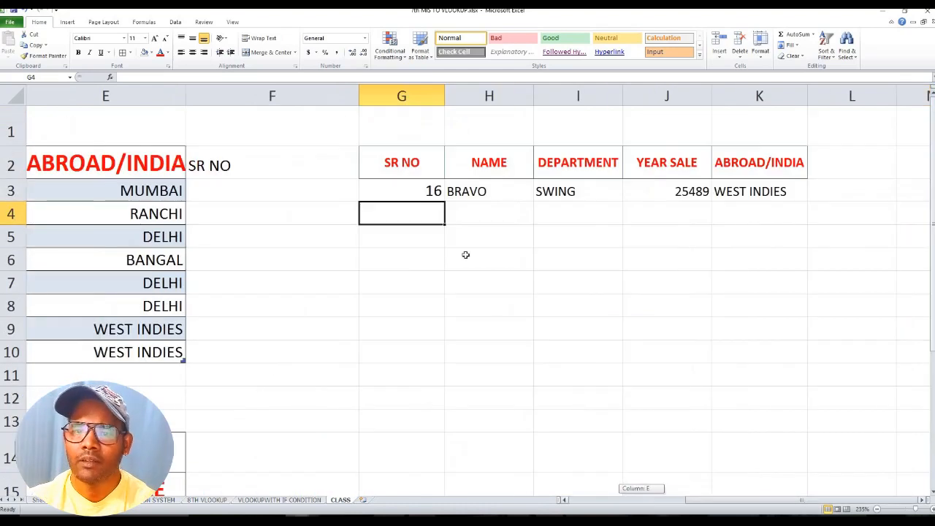
pyautogui.click(421, 186)
pyautogui.write('1')
pyautogui.press('Return')
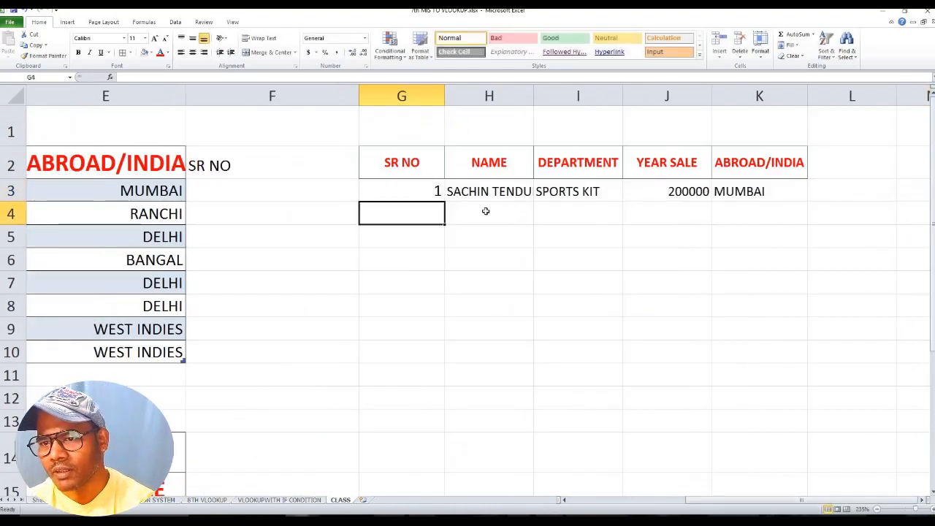
# Step: Widen column H to fit the full names and inspect the YEAR SALE formula
pyautogui.moveTo(533, 96); pyautogui.dragTo(558, 96)
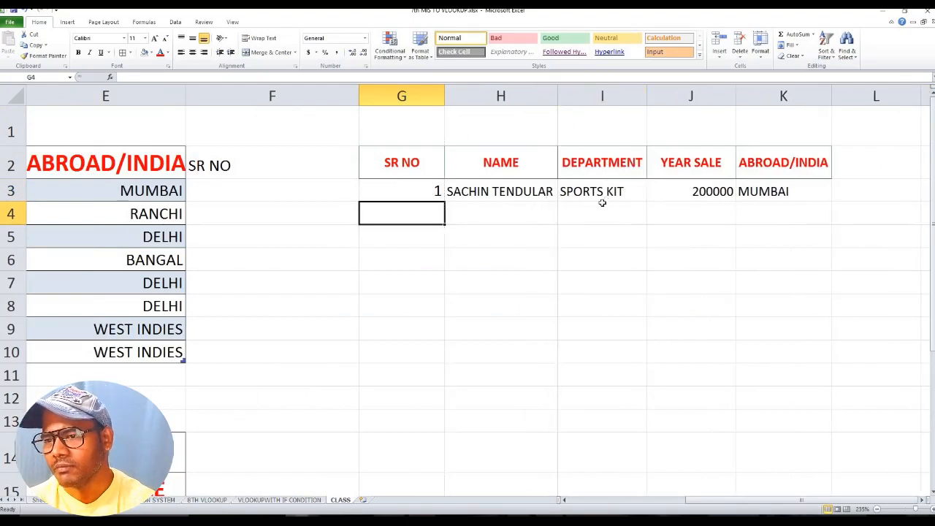
pyautogui.click(703, 193)
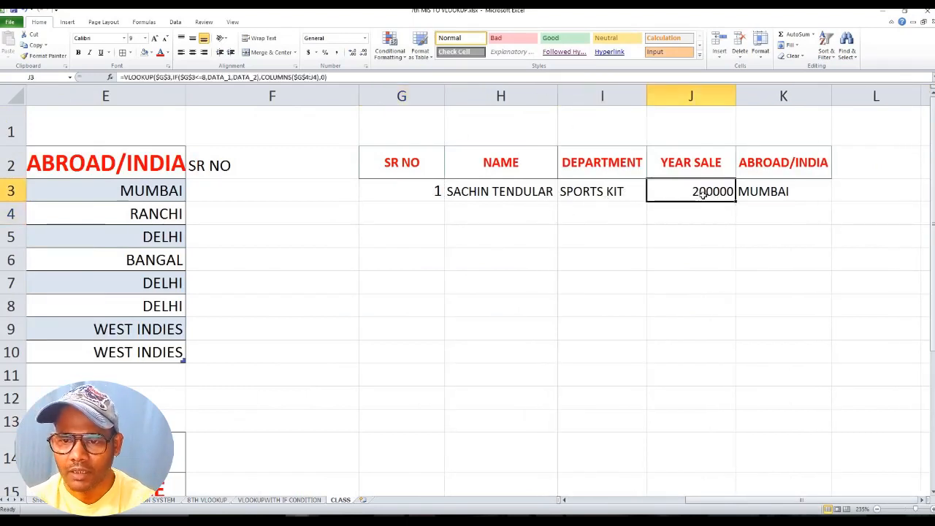
pyautogui.click(741, 198)
# Step: Enter 2 as the serial number in G3
pyautogui.click(434, 190)
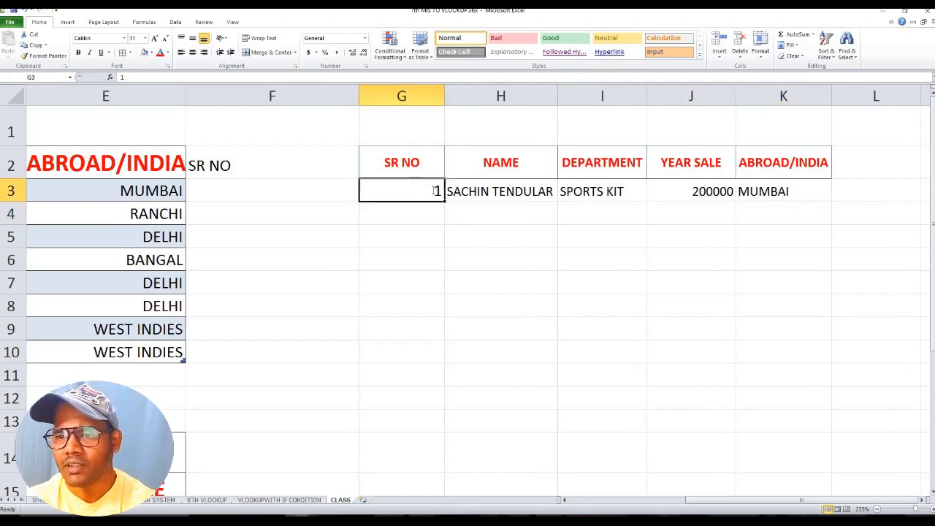
pyautogui.write('2')
pyautogui.press('Return')
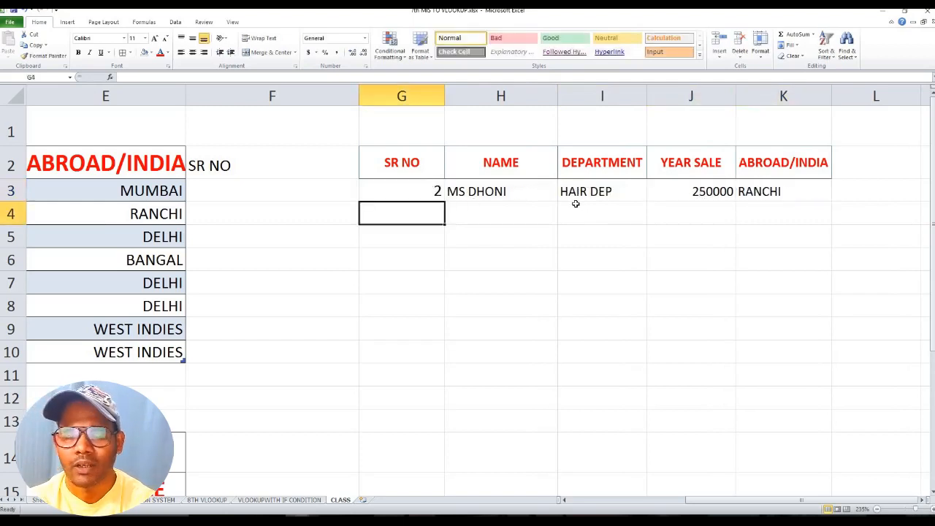
pyautogui.click(434, 195)
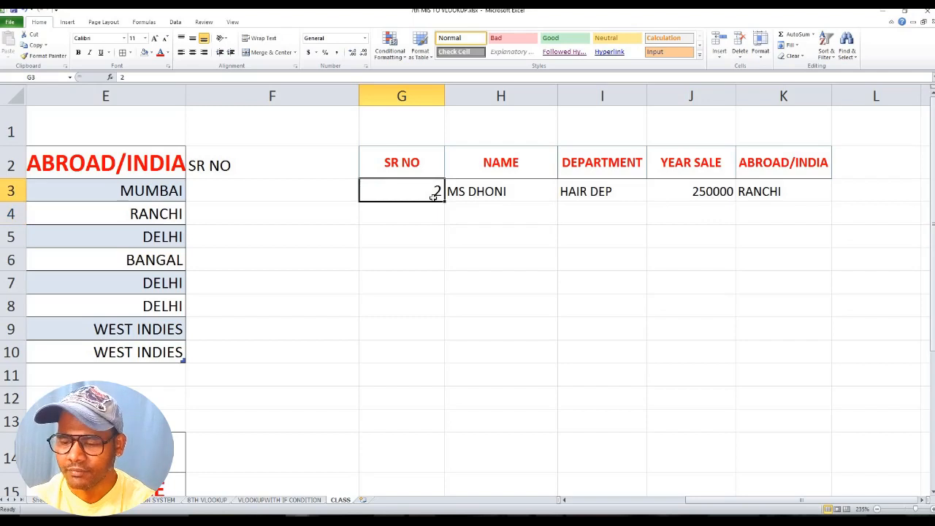
# Step: Enter 3 as the serial number in G3 and autofit column H to the returned name
pyautogui.write('3')
pyautogui.press('Return')
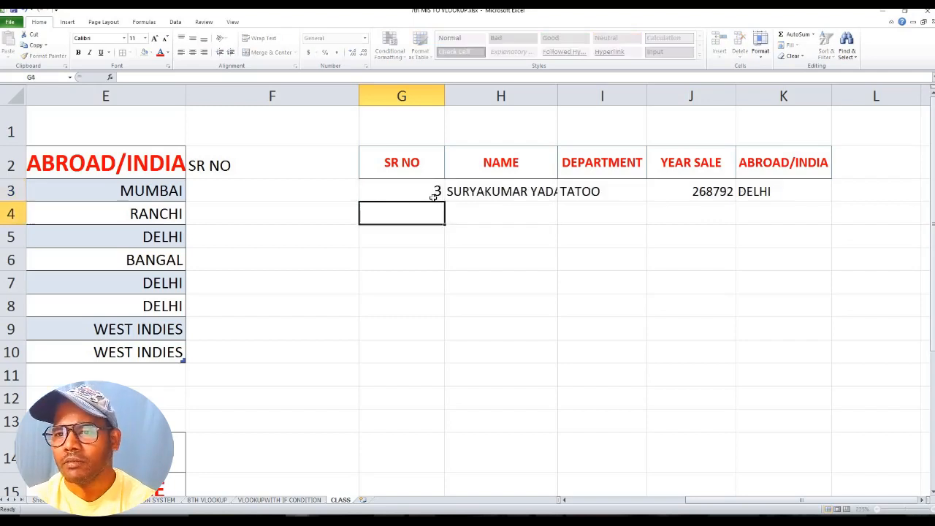
pyautogui.doubleClick(558, 93)
# Step: Enter 4 as the serial number in G3
pyautogui.click(394, 186)
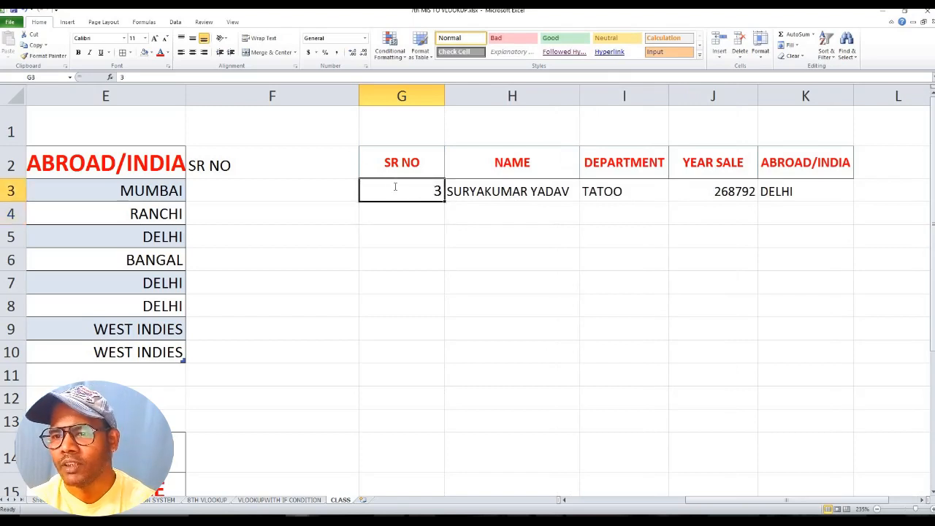
pyautogui.write('4')
pyautogui.press('Return')
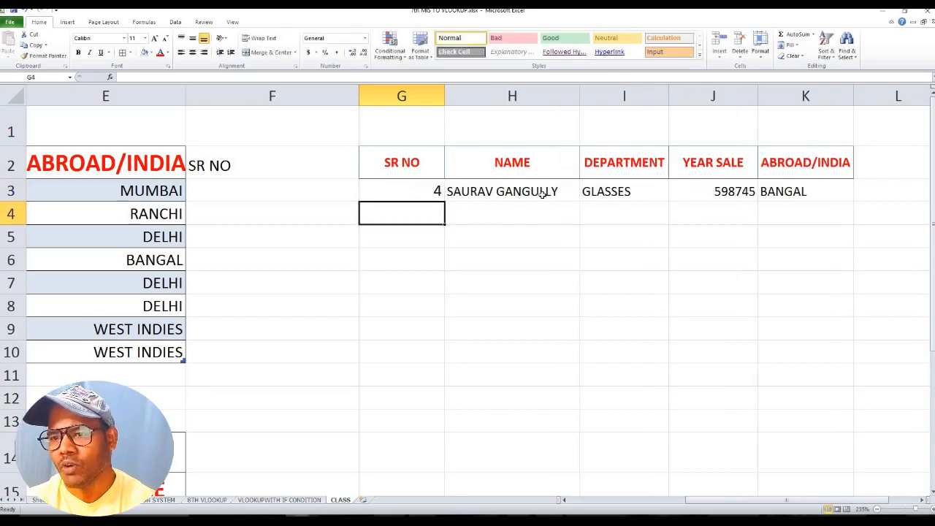
# Step: Enter 5 as the serial number in G3
pyautogui.click(424, 193)
pyautogui.write('5')
pyautogui.press('Return')
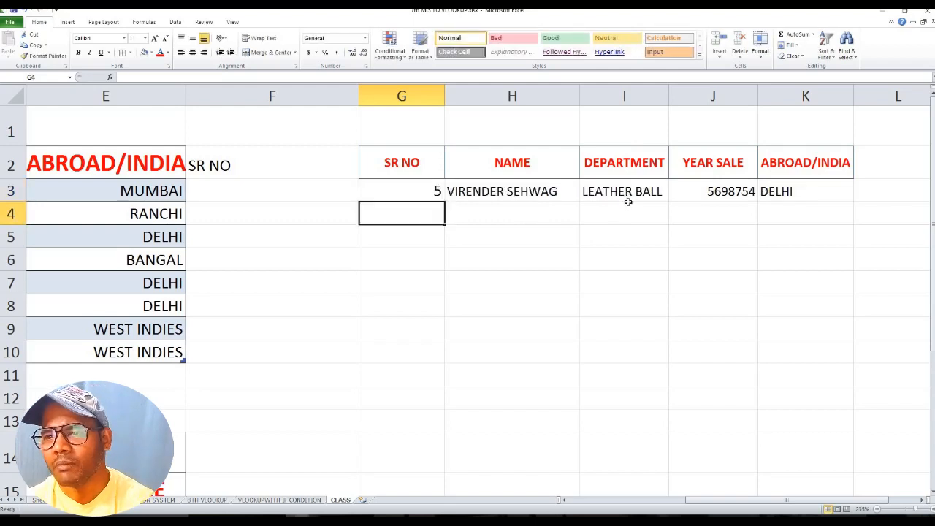
# Step: Enter 6 as the serial number in G3
pyautogui.scroll(3, 636, 196)
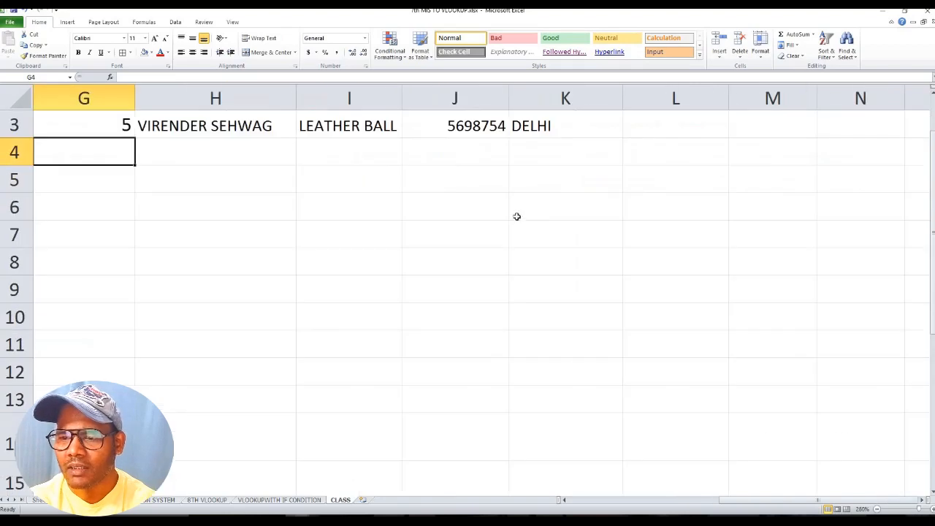
pyautogui.scroll(1, 518, 217)
pyautogui.moveTo(651, 502); pyautogui.dragTo(731, 495)
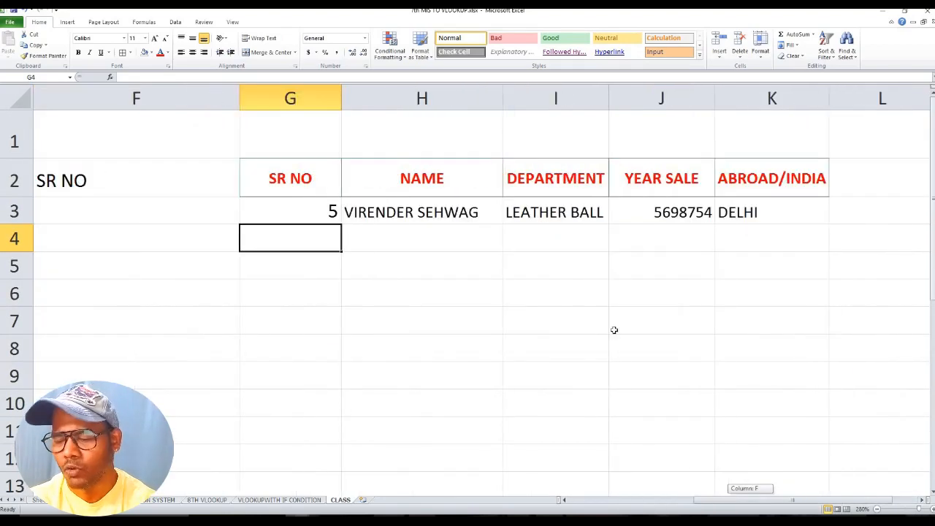
pyautogui.click(314, 216)
pyautogui.write('6')
pyautogui.press('Return')
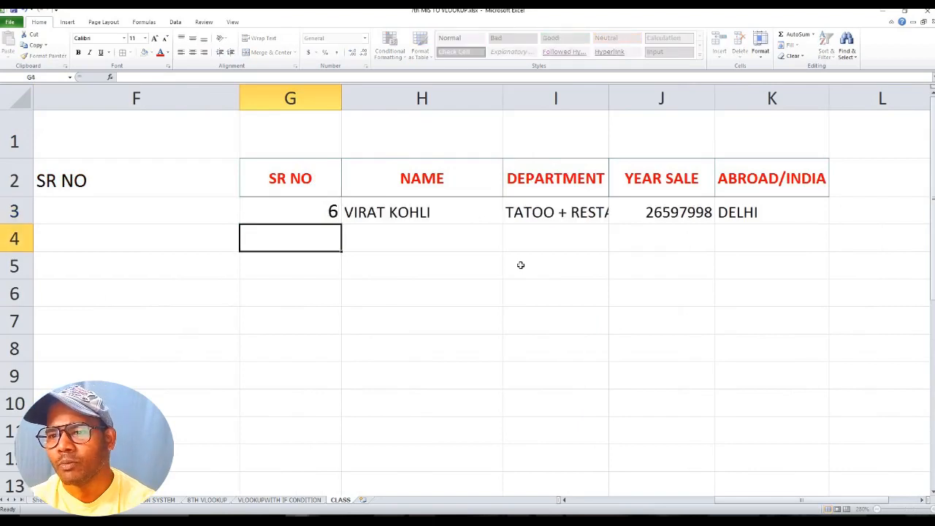
# Step: Autofit column I to the department text and enter 7 as the serial number in G3
pyautogui.doubleClick(609, 99)
pyautogui.click(292, 208)
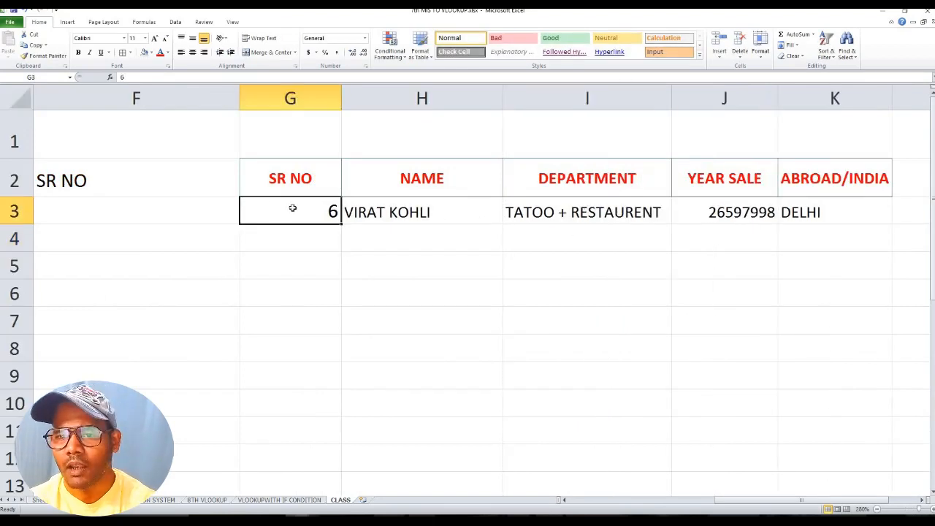
pyautogui.write('7')
pyautogui.press('Return')
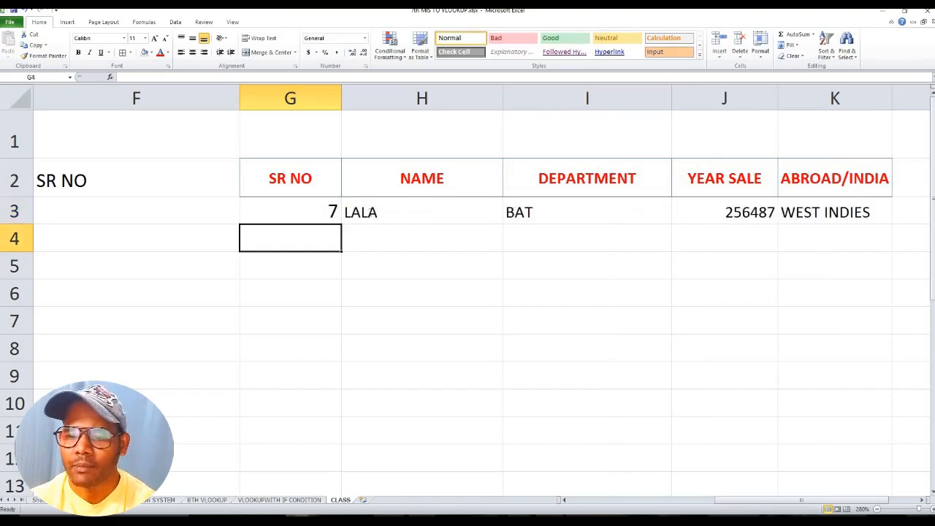
# Step: Correct the name for SR NO 7 in the DATA_1 table to LARA
pyautogui.doubleClick(368, 212)
pyautogui.press('Return')
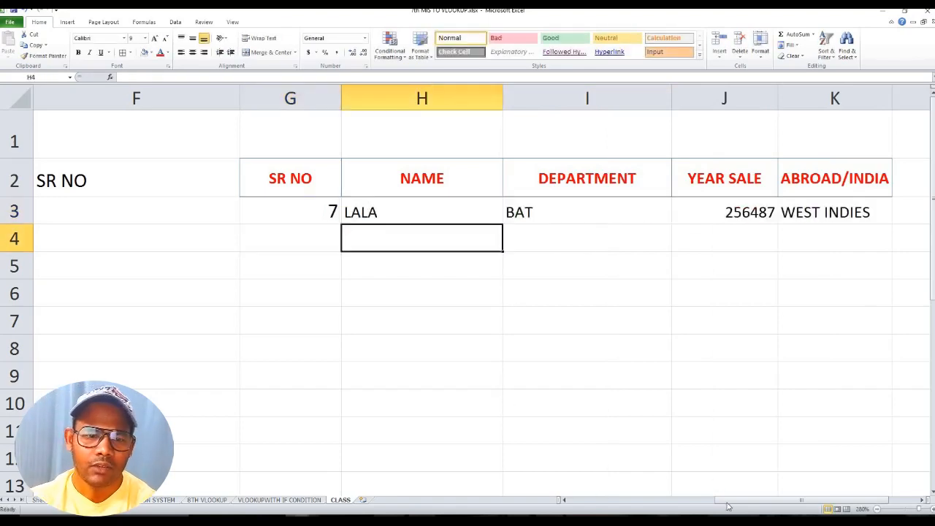
pyautogui.moveTo(729, 502); pyautogui.dragTo(436, 512)
pyautogui.click(184, 375)
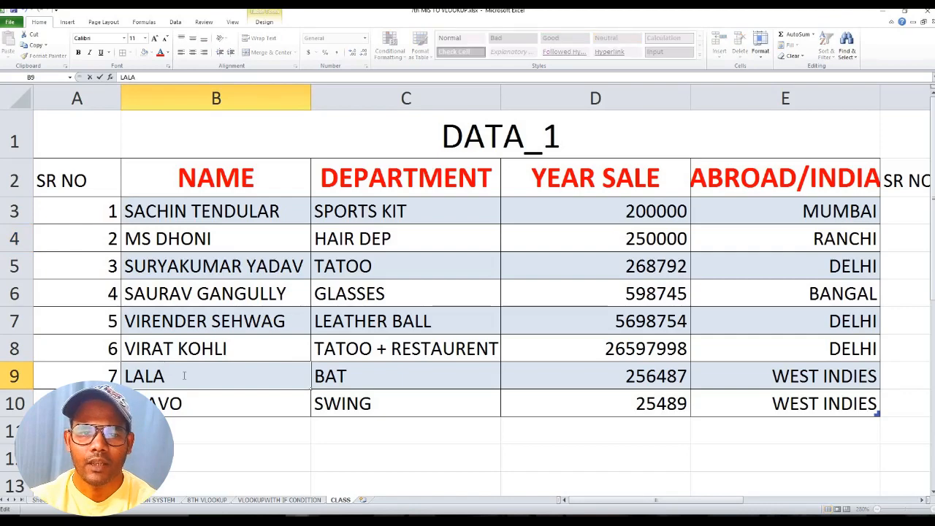
pyautogui.write('LARA')
pyautogui.press('Return')
# Step: Delete the last character of the name in cell B22 of the DATA_2 table
pyautogui.scroll(-4, 189, 361)
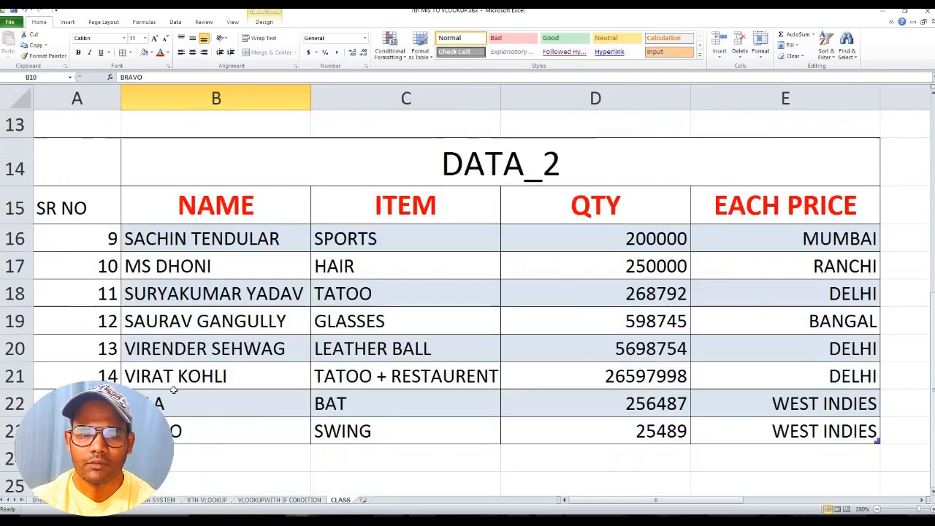
pyautogui.doubleClick(159, 405)
pyautogui.press('BackSpace')
pyautogui.press('Return')
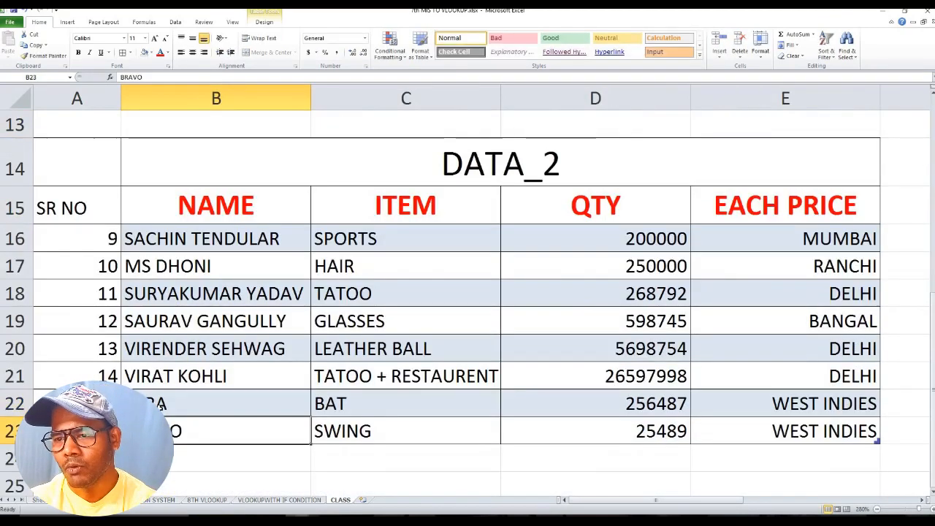
# Step: Enter 8 as the serial number in G3
pyautogui.scroll(4, 203, 387)
pyautogui.moveTo(570, 501); pyautogui.dragTo(720, 508)
pyautogui.moveTo(320, 213); pyautogui.dragTo(799, 222)
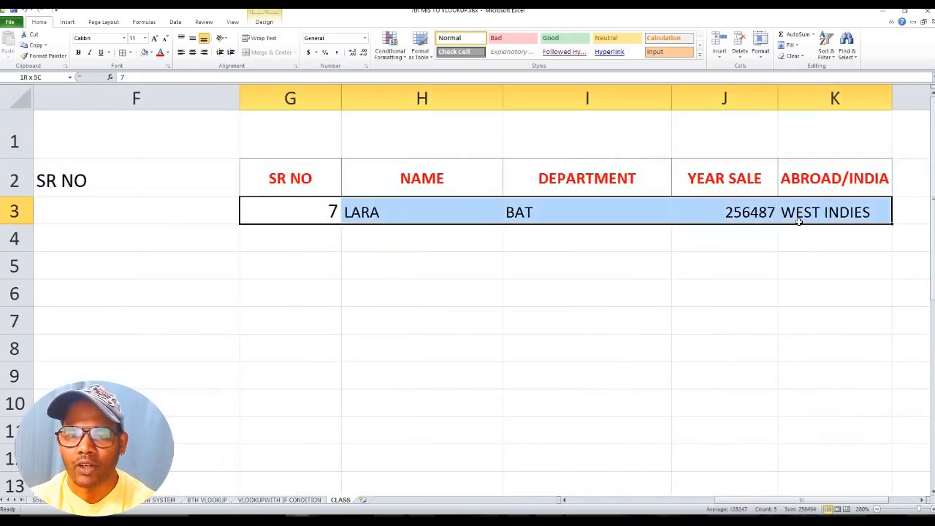
pyautogui.doubleClick(314, 213)
pyautogui.press('BackSpace')
pyautogui.write('8')
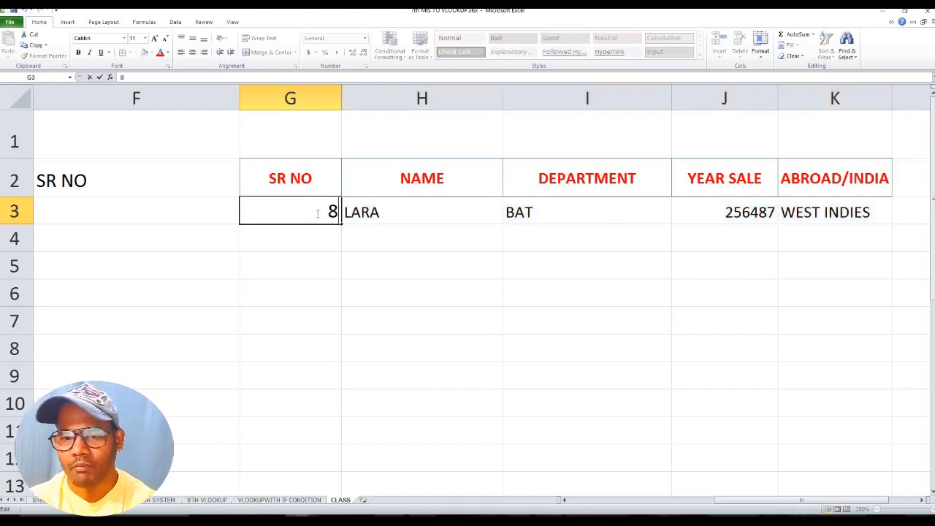
pyautogui.press('Return')
# Step: Enter 9 as the serial number in G3 to pull a record from DATA_2
pyautogui.doubleClick(317, 212)
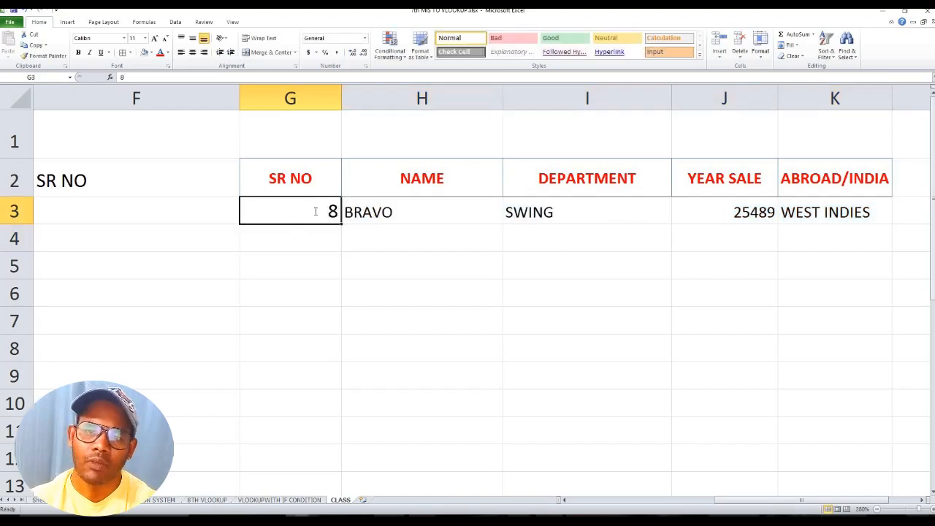
pyautogui.moveTo(329, 212); pyautogui.dragTo(352, 212)
pyautogui.write('9')
pyautogui.press('Return')
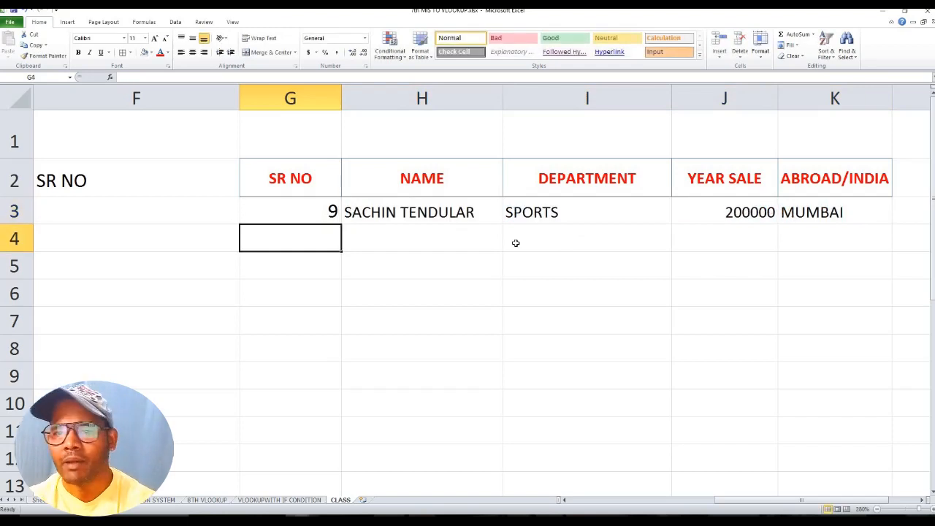
# Step: Open the NAME formula in H3 to examine the VLOOKUP with IF choosing between DATA_1 and DATA_2
pyautogui.click(389, 214)
pyautogui.doubleClick(390, 214)
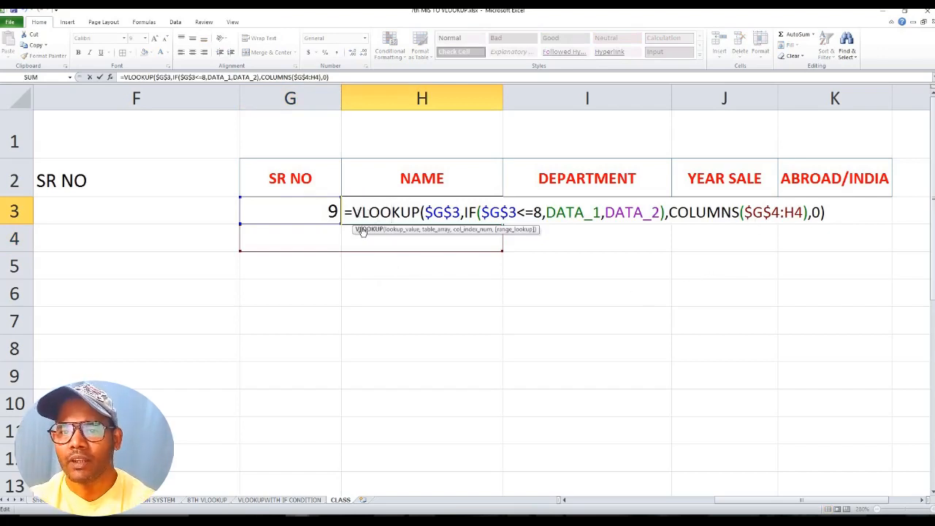
pyautogui.press('Escape')
pyautogui.scroll(4, 468, 241)
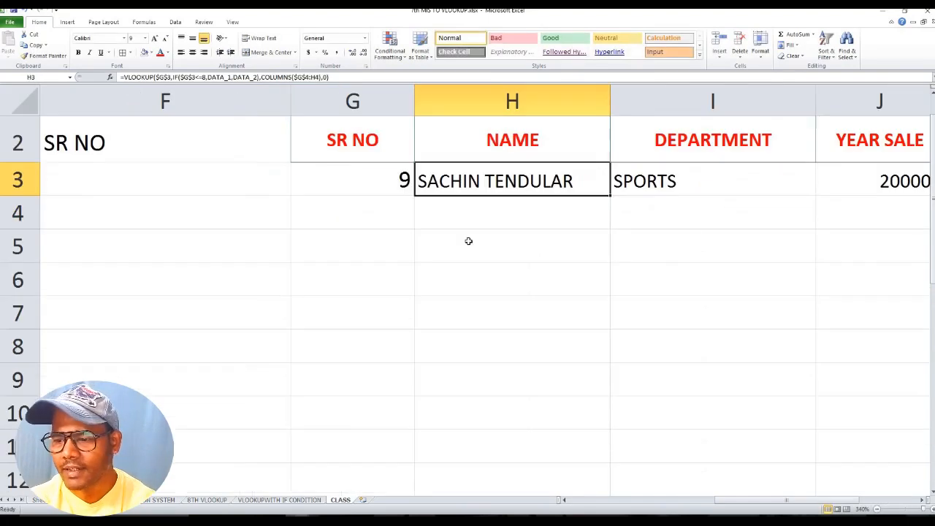
pyautogui.keyDown('ctrl'); pyautogui.scroll(3, 464, 240); pyautogui.keyUp('ctrl')
pyautogui.scroll(1, 460, 238)
pyautogui.moveTo(776, 502); pyautogui.dragTo(782, 502)
pyautogui.doubleClick(261, 261)
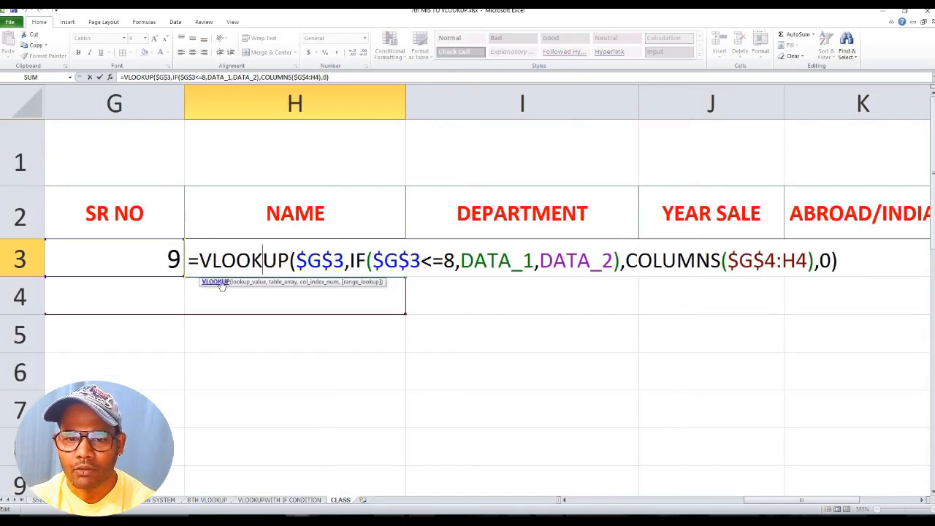
pyautogui.click(313, 261)
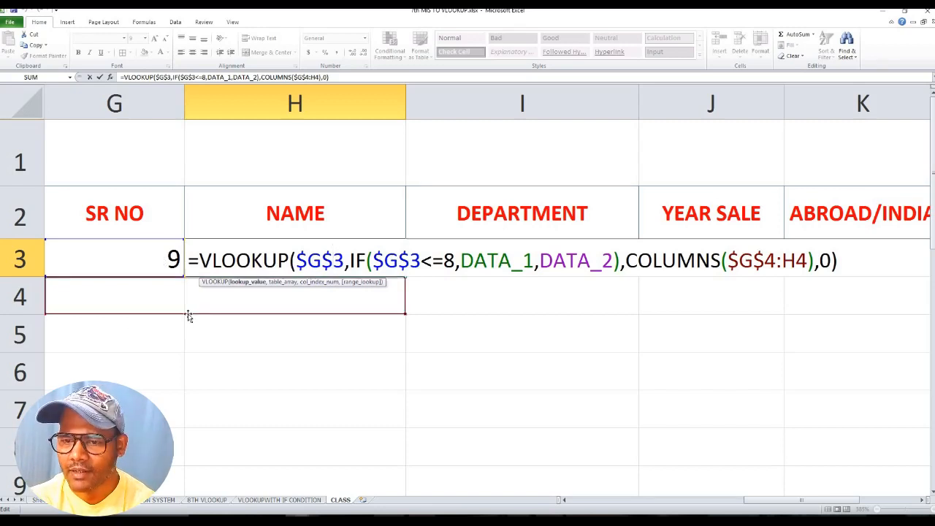
# Step: Review the DATA_1 and DATA_2 tables against the lookup result for serial number 9
pyautogui.moveTo(754, 502); pyautogui.dragTo(376, 496)
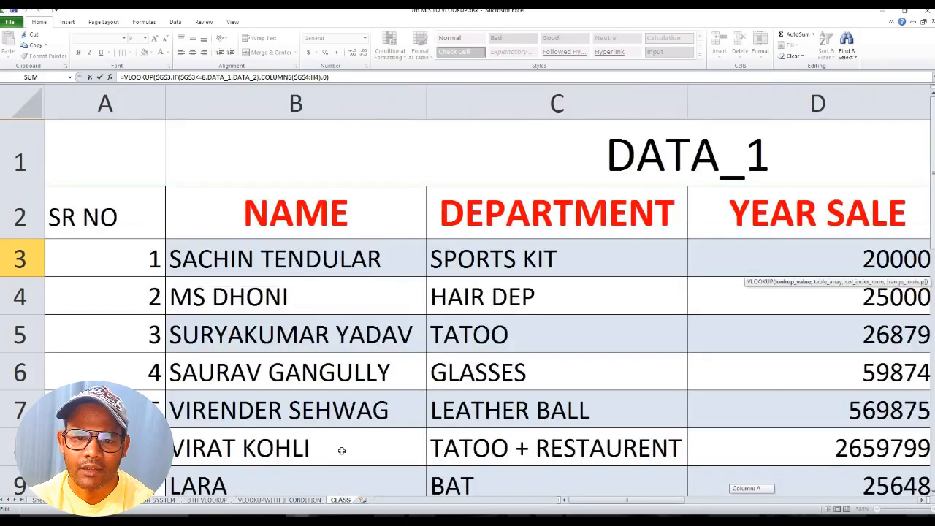
pyautogui.scroll(-4, 331, 327)
pyautogui.scroll(-7, 329, 326)
pyautogui.scroll(9, 328, 326)
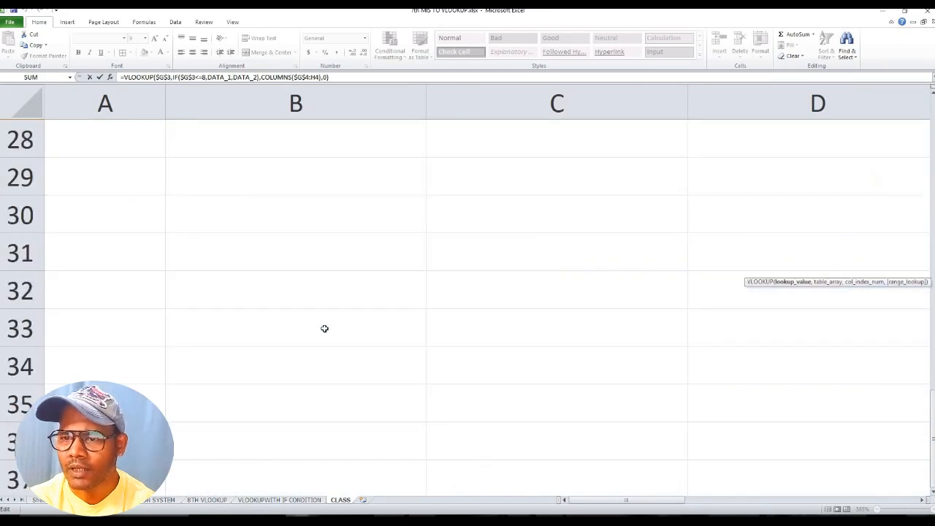
pyautogui.scroll(2, 691, 428)
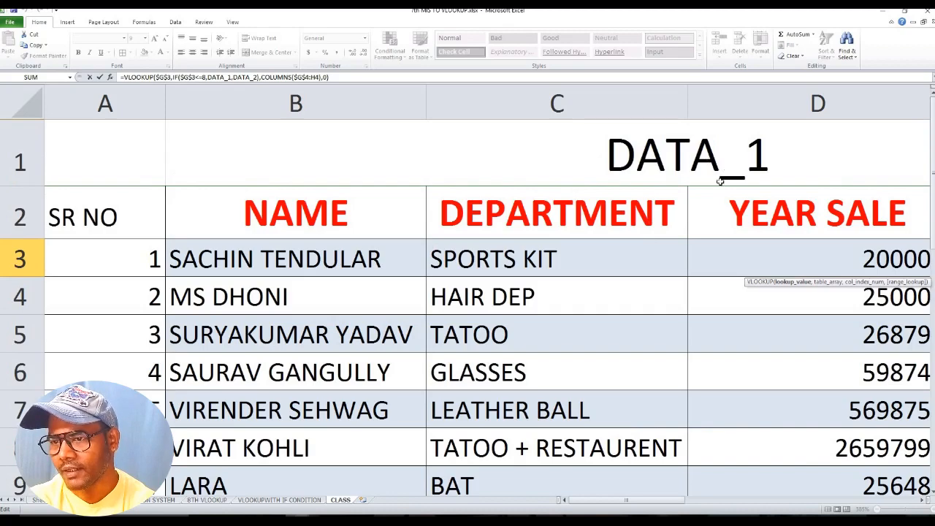
pyautogui.scroll(-2, 701, 393)
pyautogui.scroll(2, 663, 188)
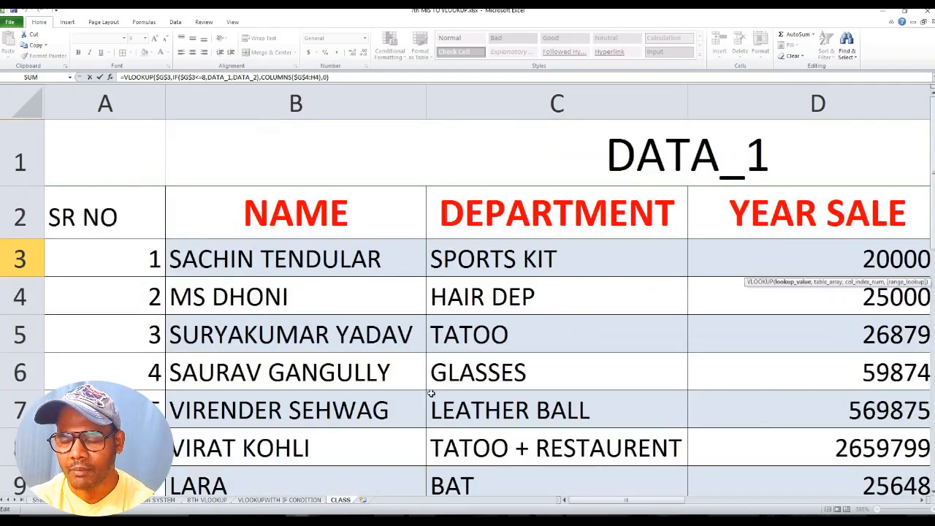
pyautogui.click(673, 501)
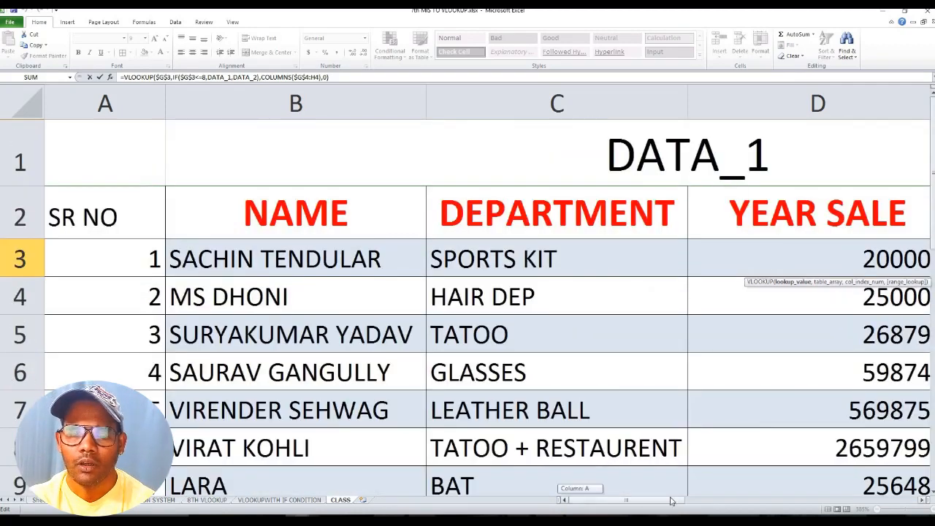
pyautogui.moveTo(672, 501); pyautogui.dragTo(847, 502)
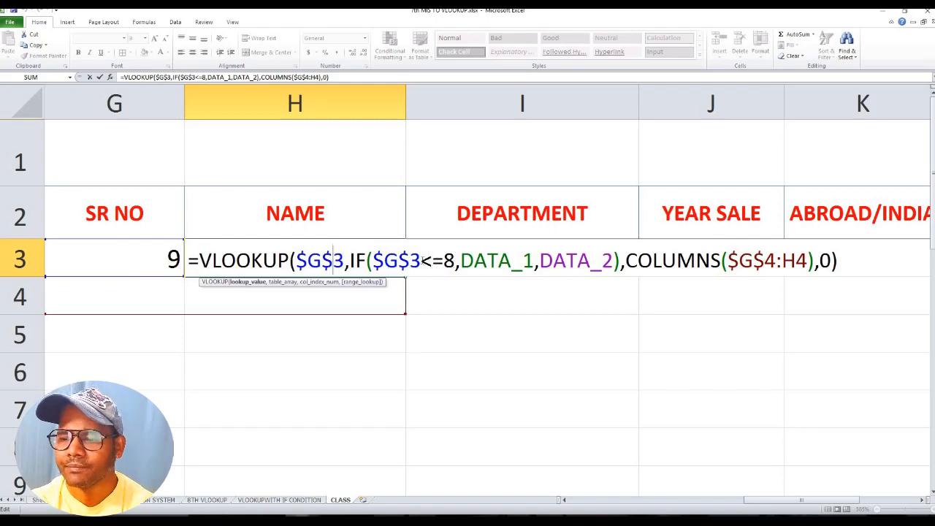
pyautogui.moveTo(766, 503); pyautogui.dragTo(566, 499)
pyautogui.scroll(-1, 260, 300)
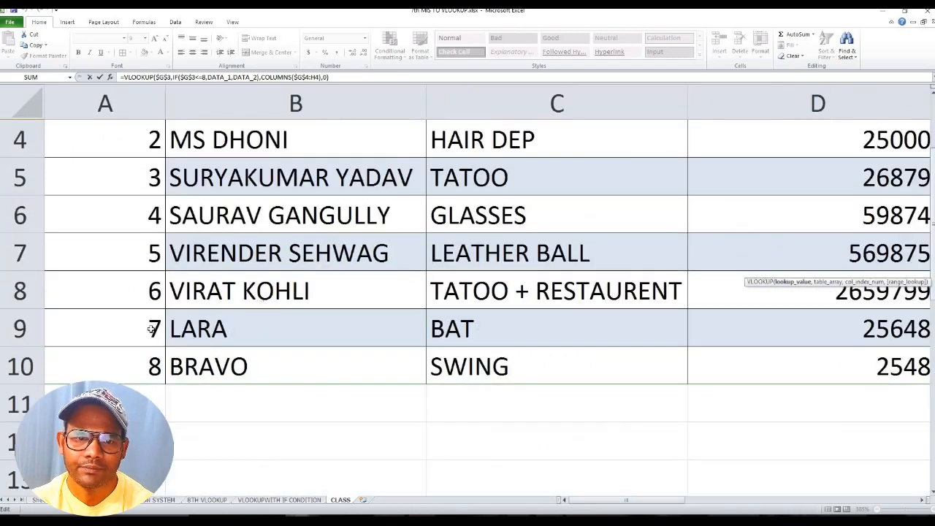
pyautogui.scroll(1, 144, 220)
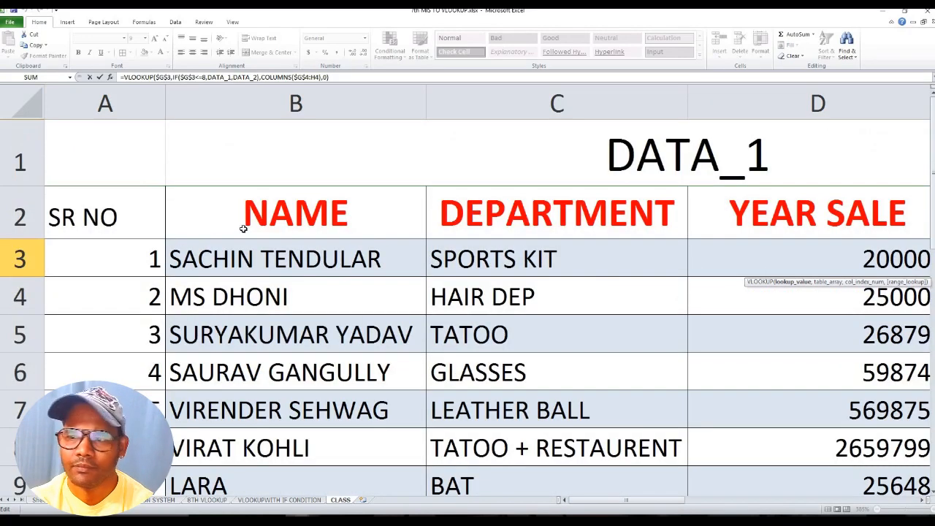
pyautogui.scroll(-2, 245, 230)
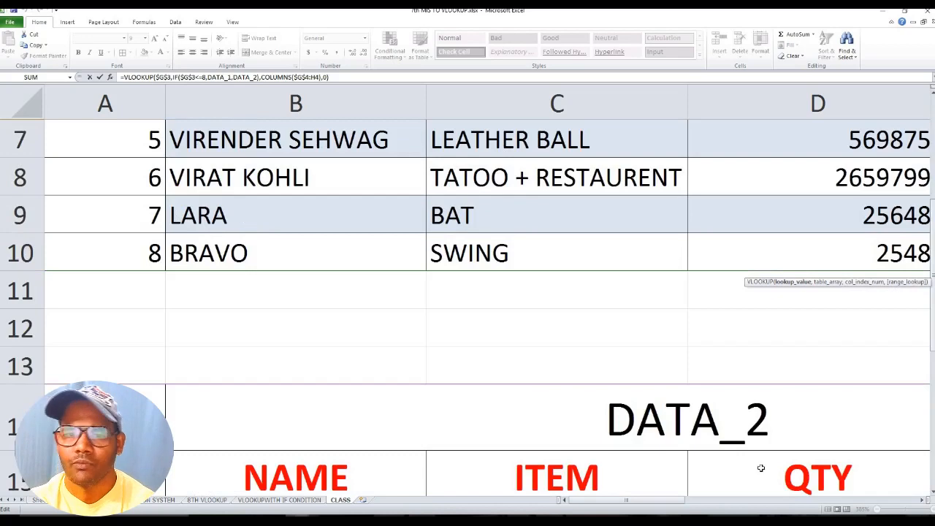
pyautogui.press('Escape')
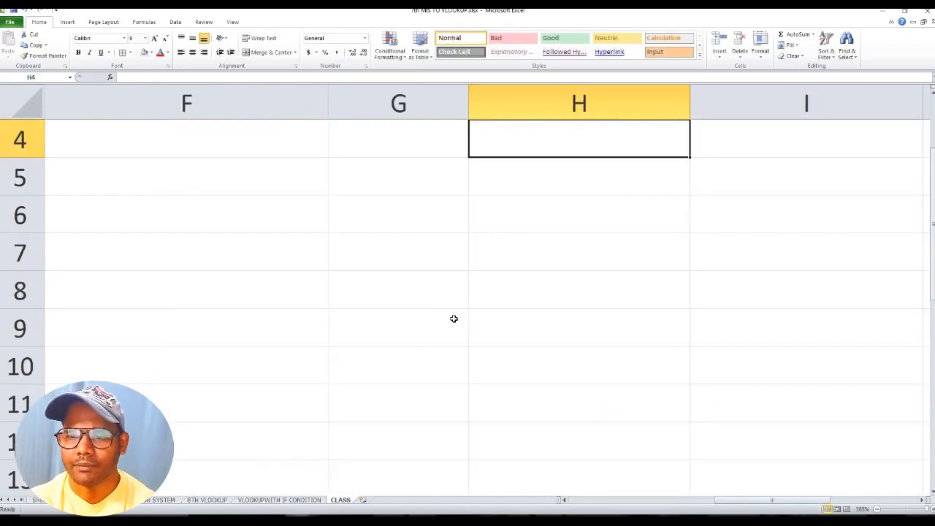
pyautogui.keyDown('ctrl'); pyautogui.scroll(-6, 470, 347); pyautogui.keyUp('ctrl')
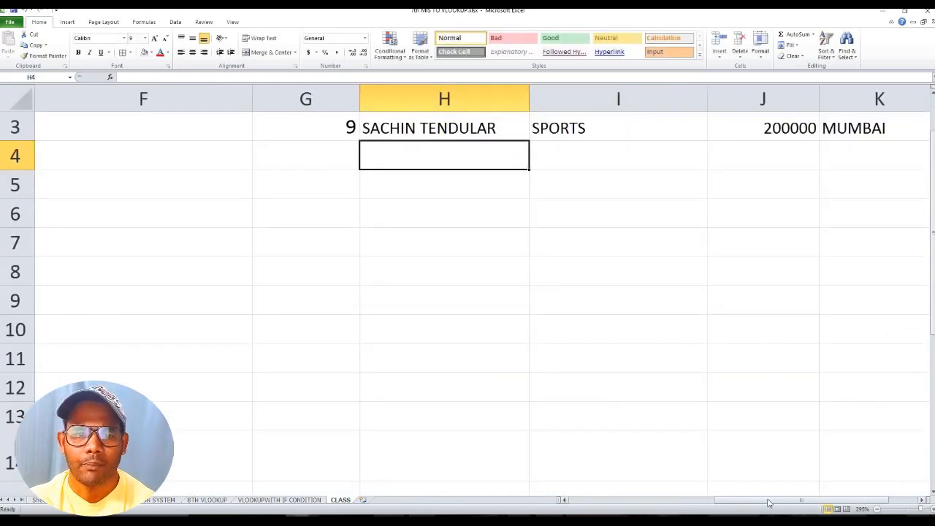
pyautogui.moveTo(768, 503); pyautogui.dragTo(583, 501)
pyautogui.keyDown('ctrl'); pyautogui.scroll(-5, 267, 272); pyautogui.keyUp('ctrl')
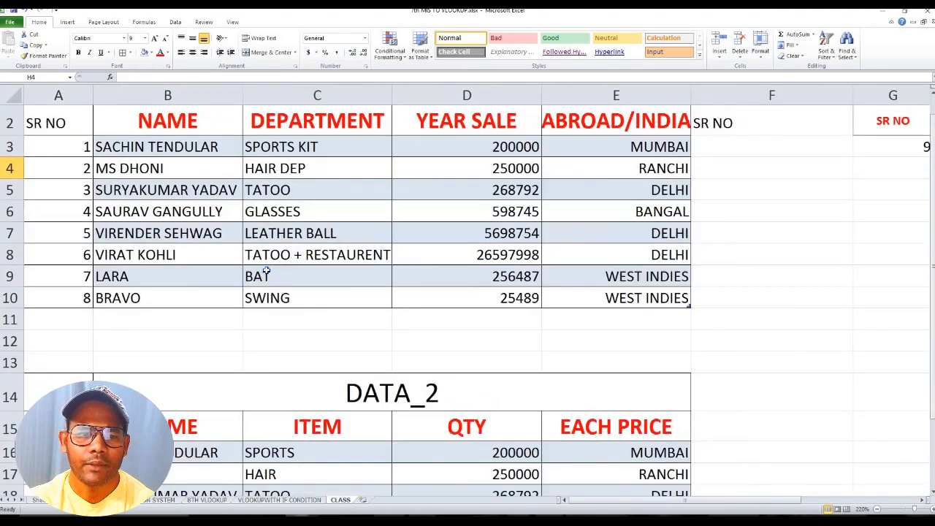
pyautogui.keyDown('ctrl'); pyautogui.scroll(-4, 267, 272); pyautogui.keyUp('ctrl')
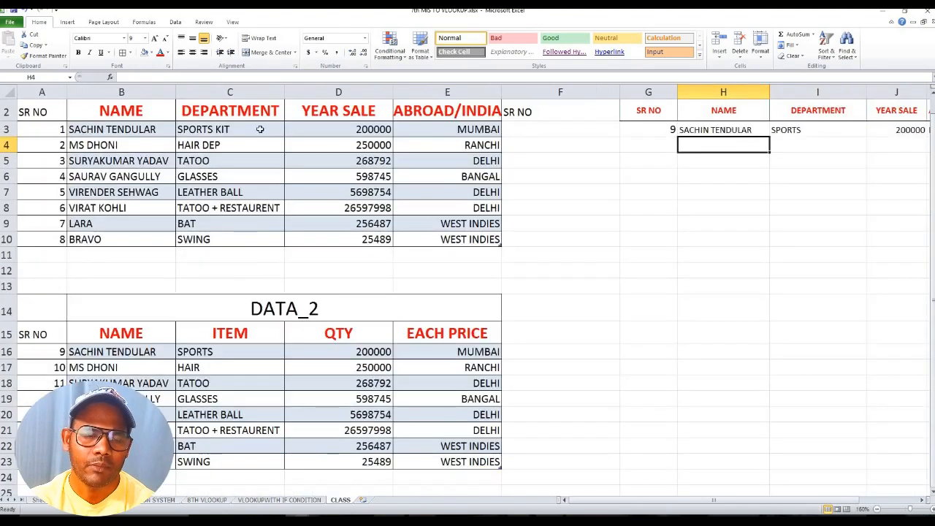
pyautogui.scroll(1, 275, 158)
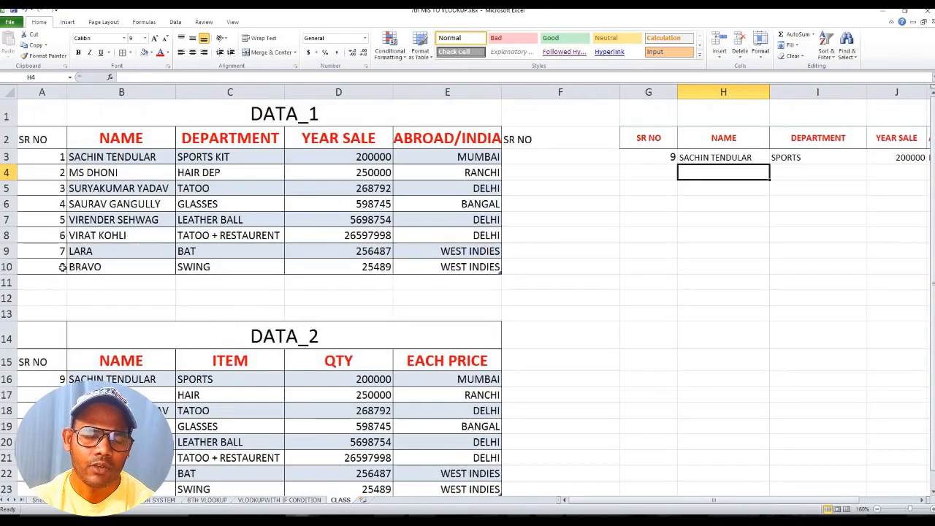
# Step: Change the IF condition in H3's formula to $G$3>=1 and confirm it
pyautogui.scroll(-1, 108, 274)
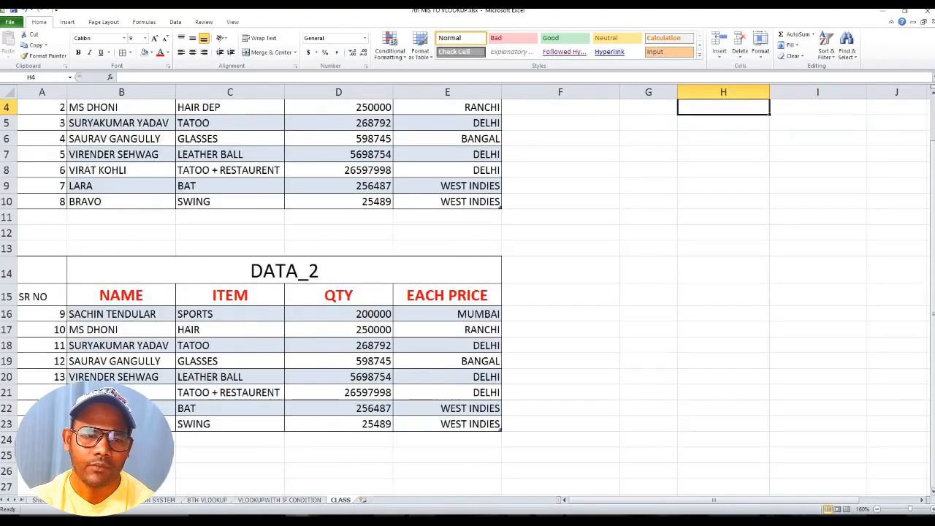
pyautogui.scroll(3, 66, 162)
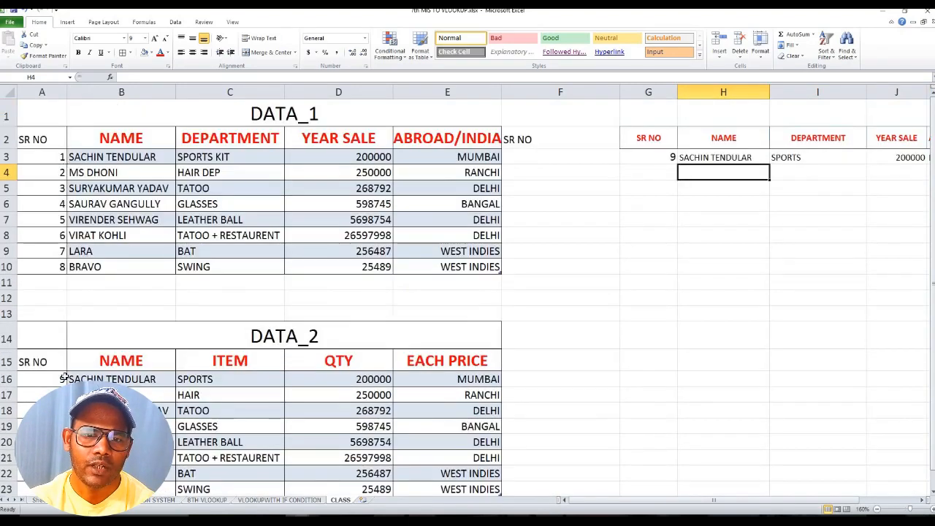
pyautogui.scroll(-3, 62, 377)
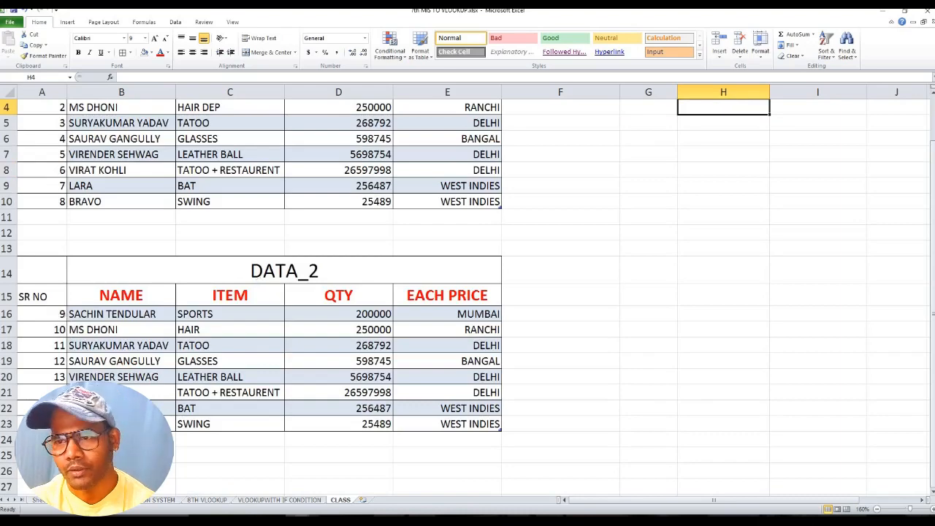
pyautogui.scroll(3, 526, 192)
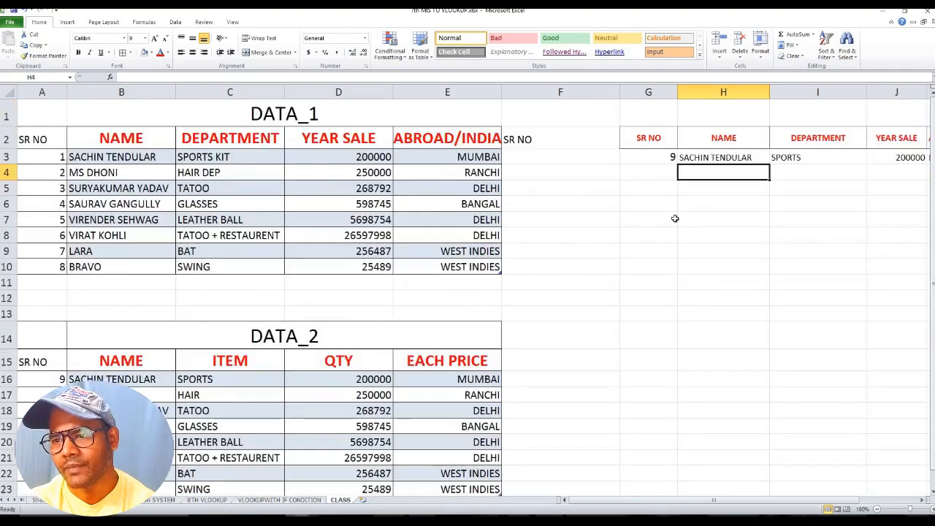
pyautogui.doubleClick(704, 158)
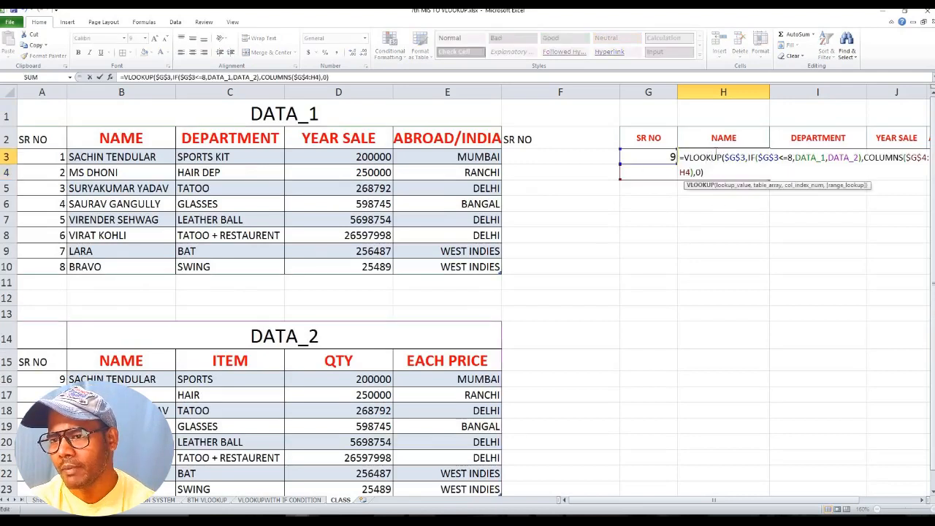
pyautogui.click(741, 158)
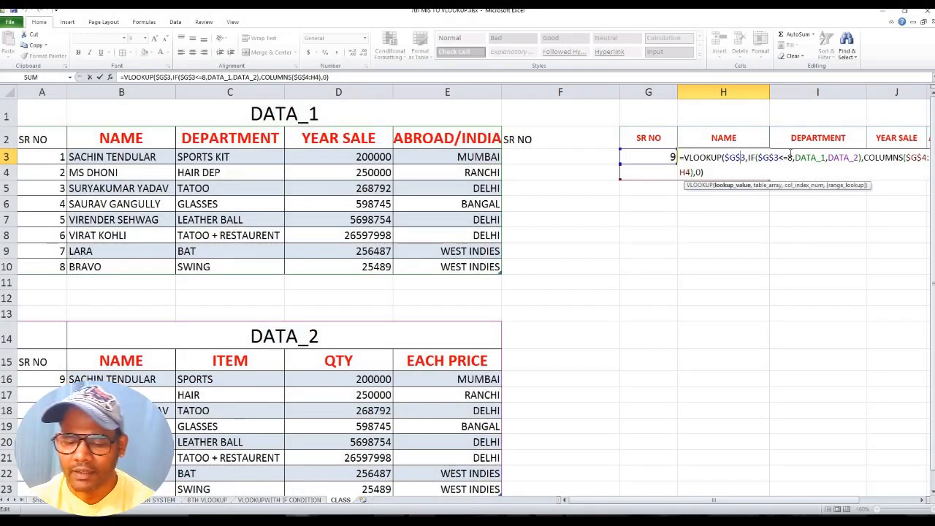
pyautogui.click(781, 157)
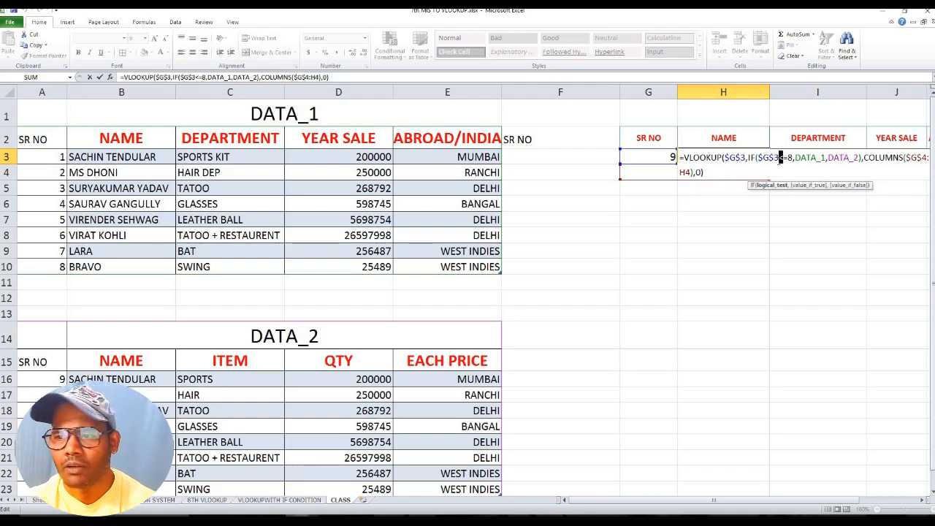
pyautogui.press('Delete')
pyautogui.write('>')
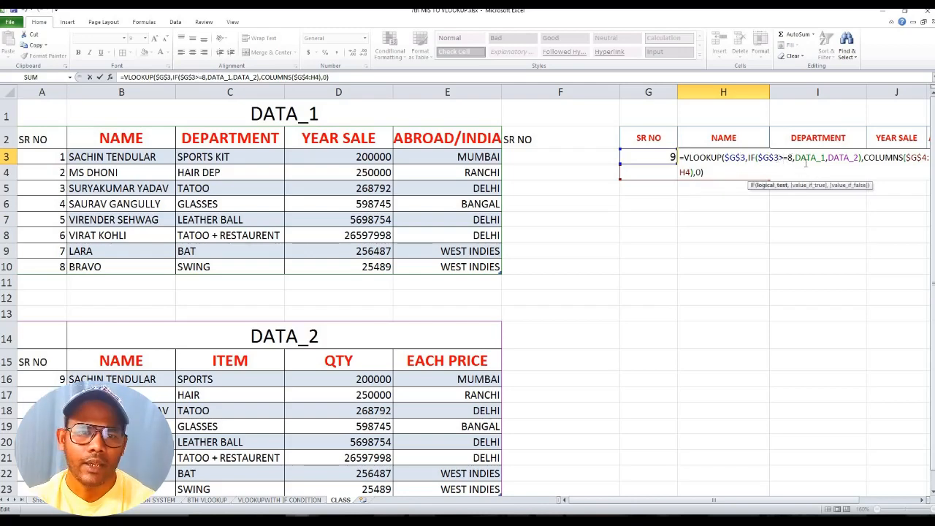
pyautogui.doubleClick(790, 157)
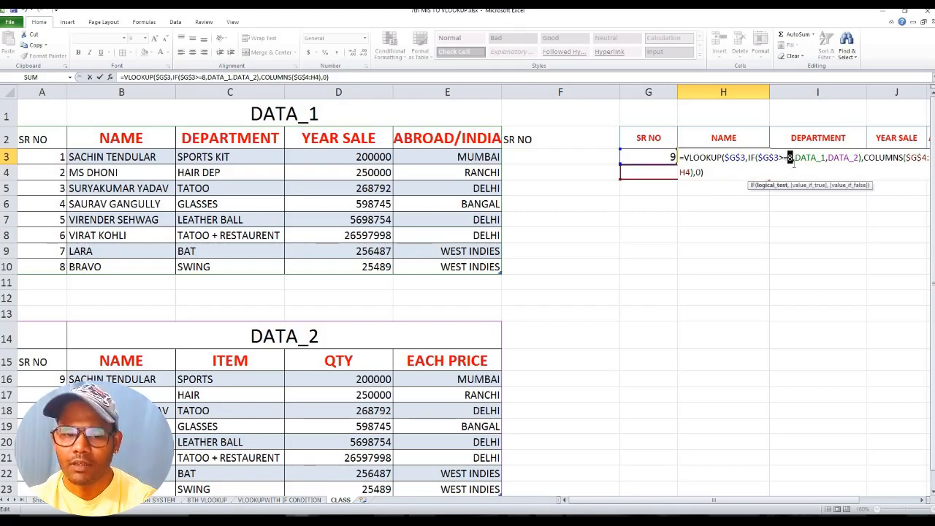
pyautogui.write('1')
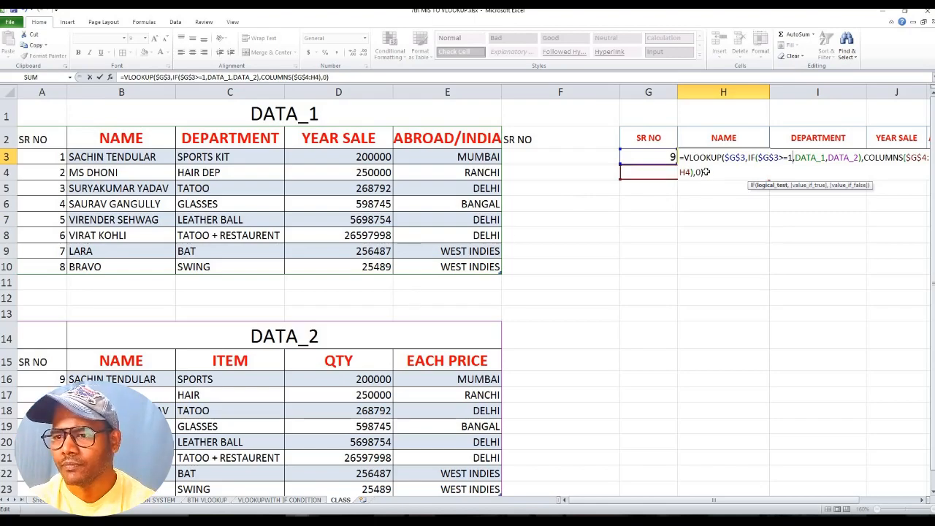
pyautogui.press('Return')
# Step: Edit H3's formula again and set the IF condition back to $G$3<=8
pyautogui.scroll(8, 735, 179)
pyautogui.scroll(2, 714, 212)
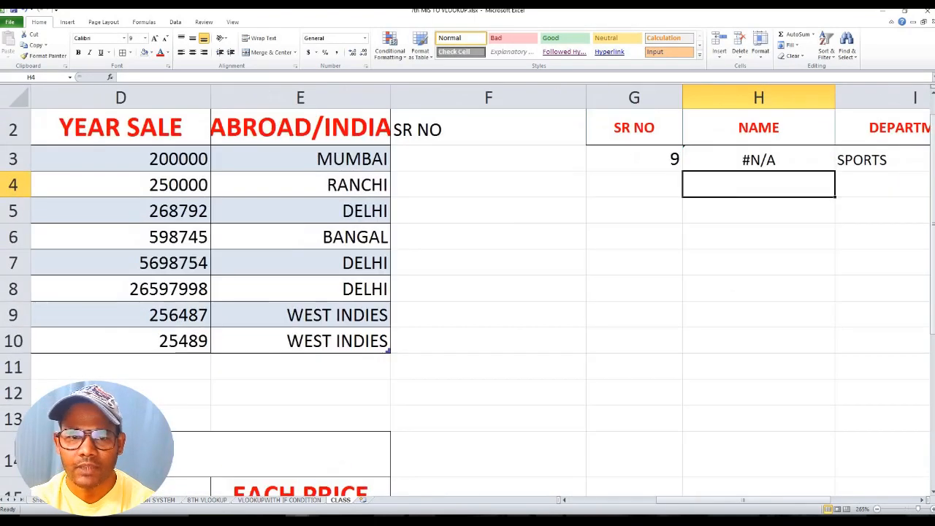
pyautogui.moveTo(679, 502); pyautogui.dragTo(741, 502)
pyautogui.scroll(1, 325, 249)
pyautogui.doubleClick(182, 198)
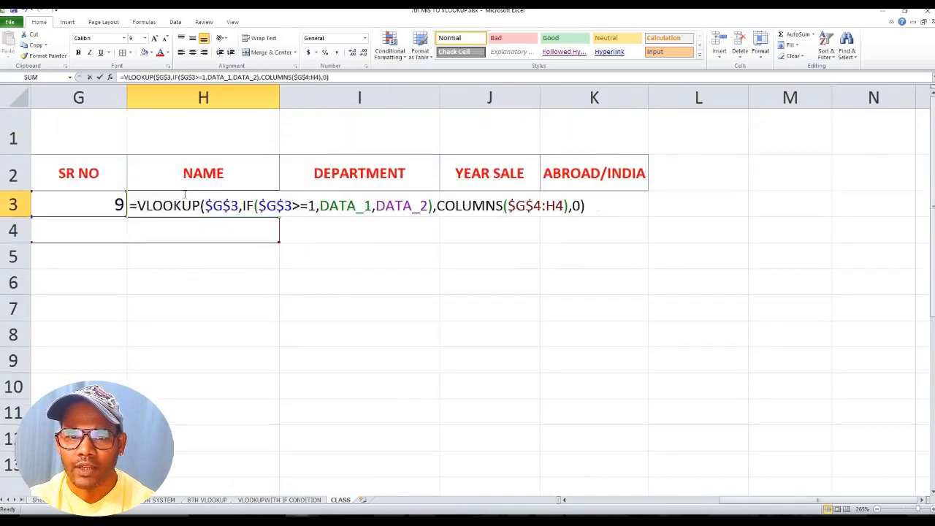
pyautogui.click(293, 206)
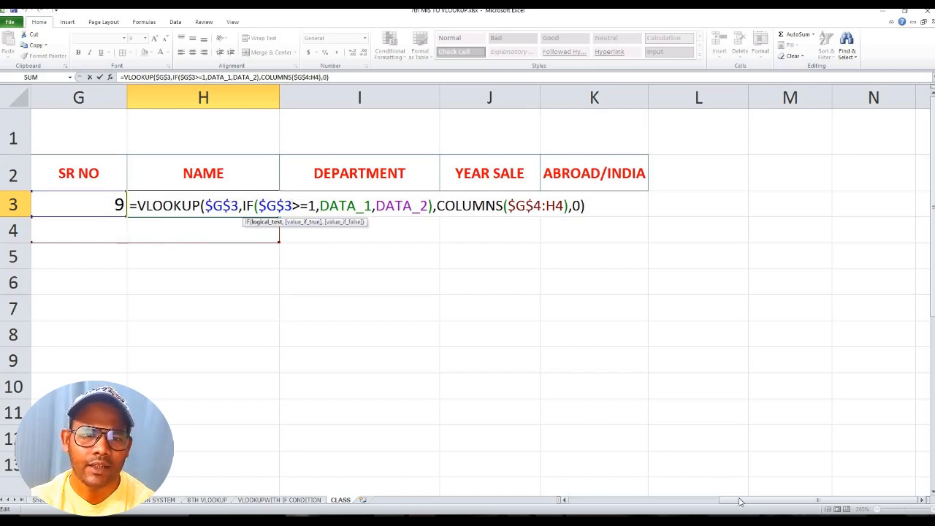
pyautogui.moveTo(741, 502); pyautogui.dragTo(388, 480)
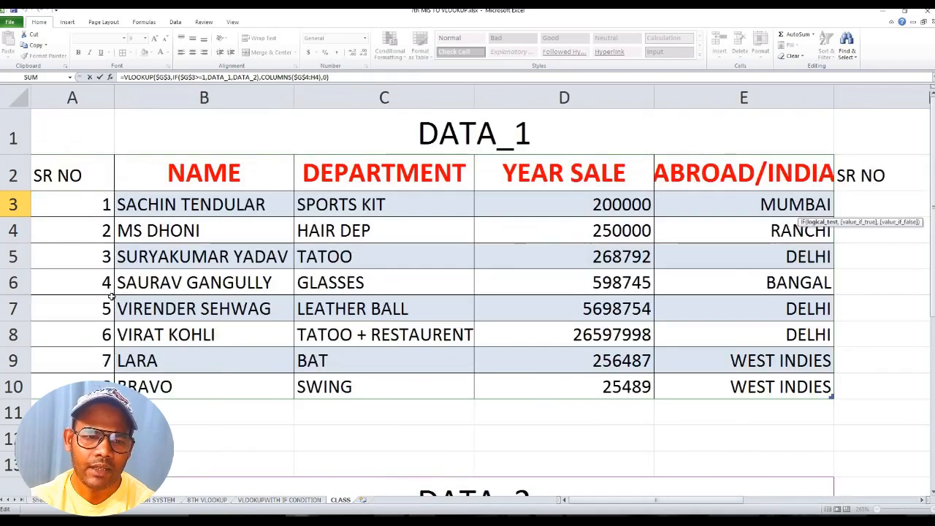
pyautogui.scroll(-3, 111, 295)
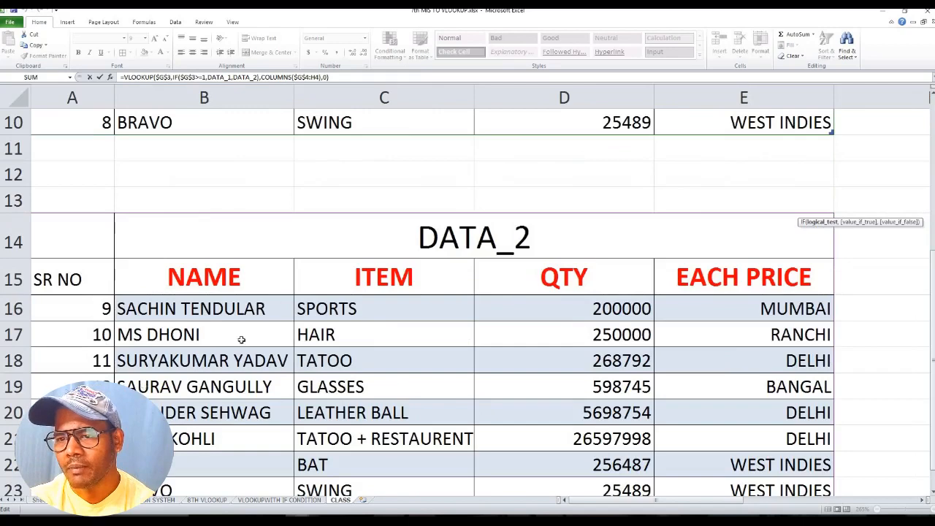
pyautogui.scroll(3, 241, 339)
pyautogui.moveTo(653, 502); pyautogui.dragTo(803, 499)
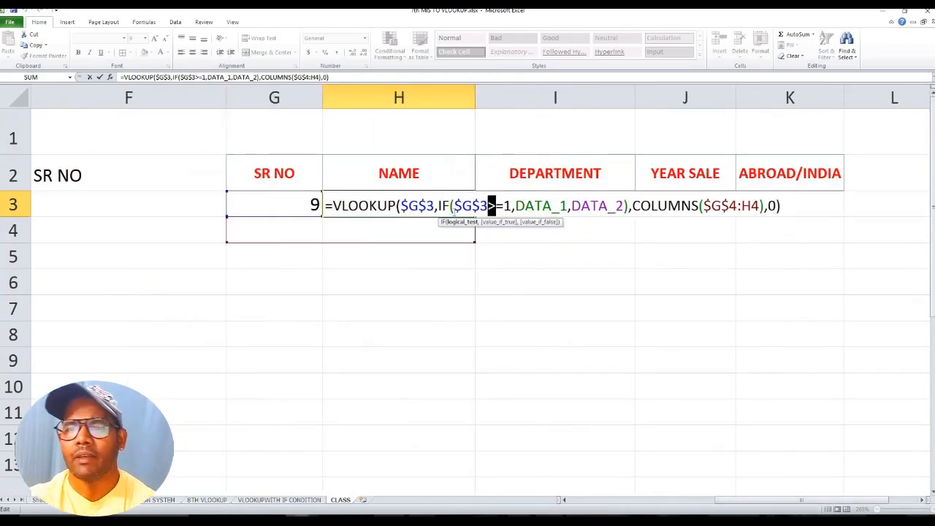
pyautogui.write('<')
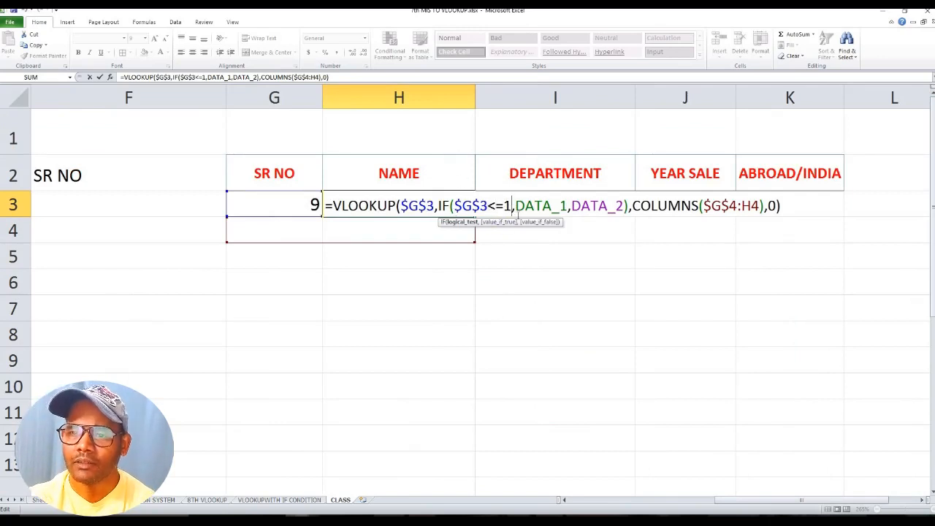
pyautogui.press('Right')
pyautogui.hotkey('shift', 'Right')
pyautogui.write('8')
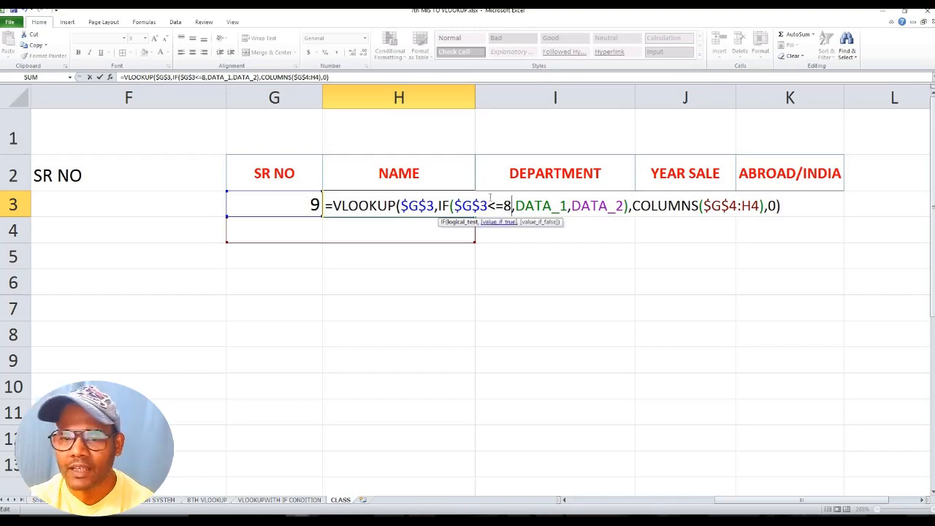
# Step: Compare the serial numbers in DATA_1 and DATA_2 with the IF condition in H3's formula
pyautogui.moveTo(543, 509); pyautogui.dragTo(399, 510)
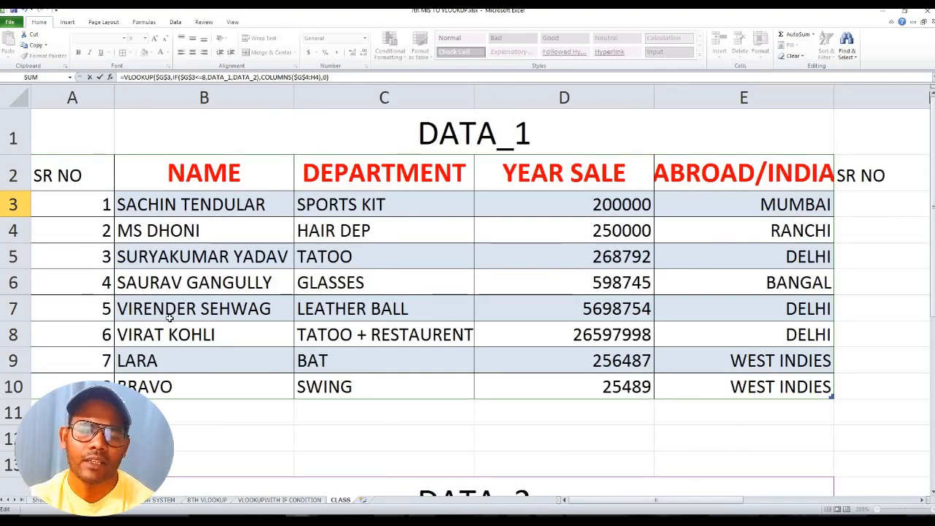
pyautogui.scroll(-4, 169, 317)
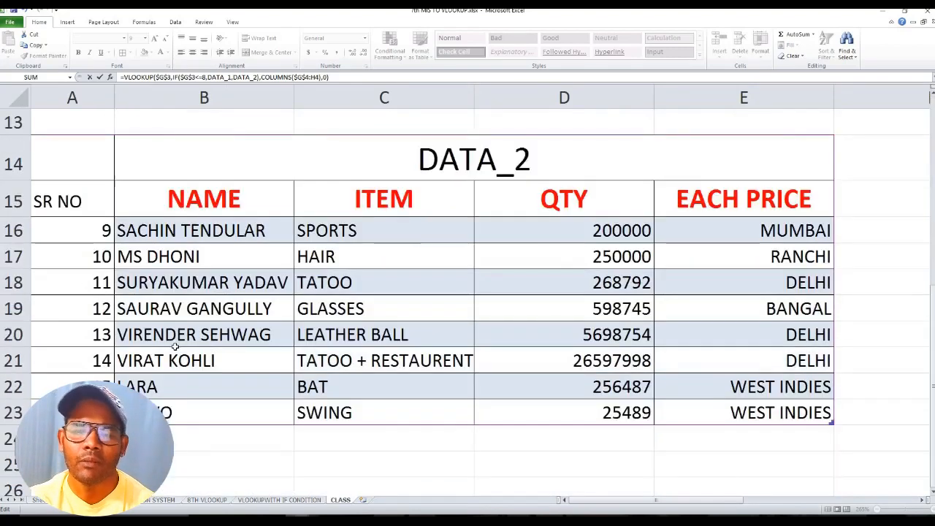
pyautogui.scroll(4, 175, 348)
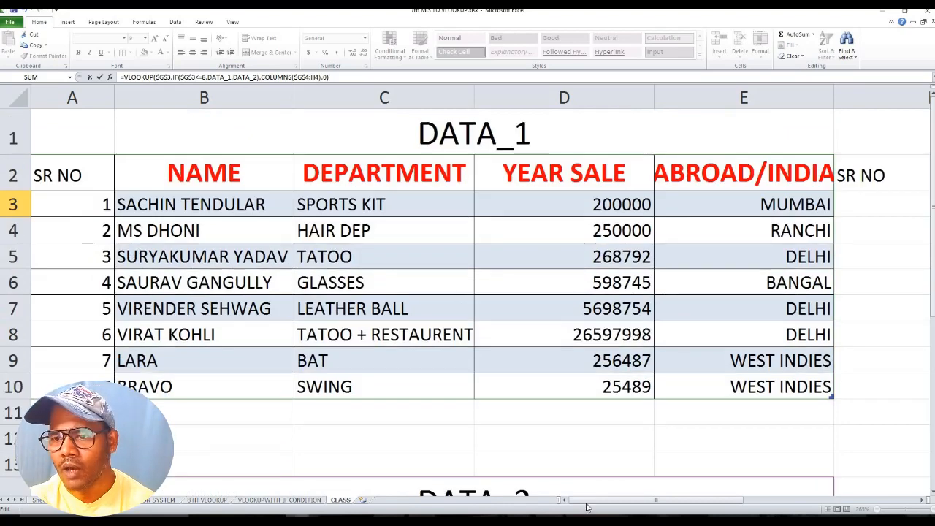
pyautogui.moveTo(587, 507); pyautogui.dragTo(733, 507)
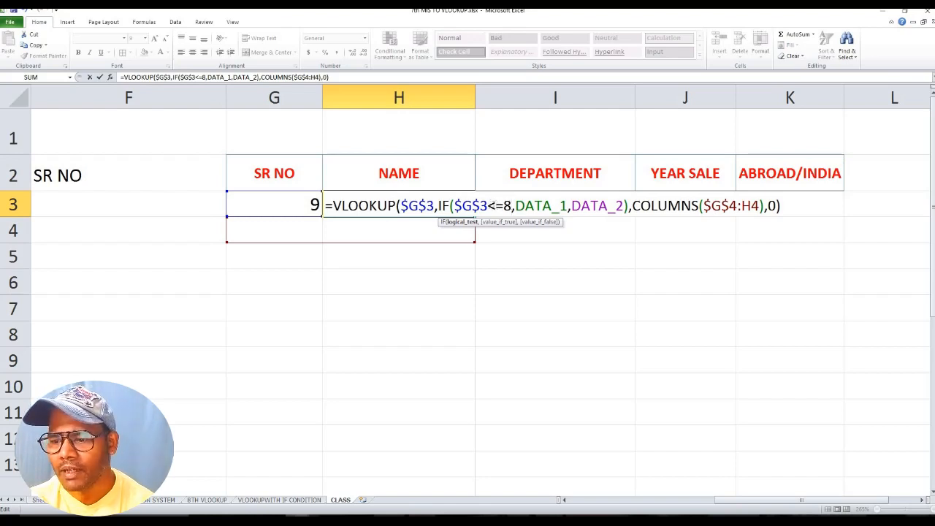
pyautogui.moveTo(764, 500); pyautogui.dragTo(549, 511)
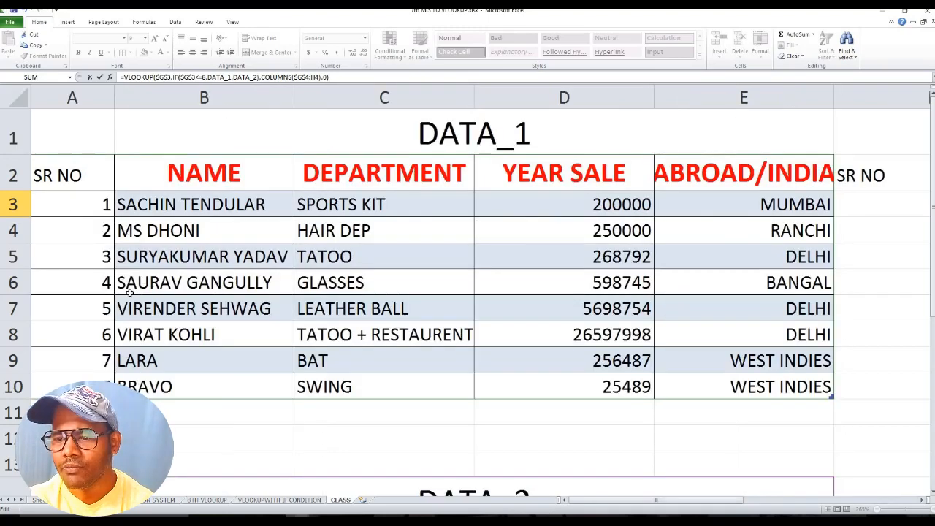
pyautogui.moveTo(614, 504); pyautogui.dragTo(818, 507)
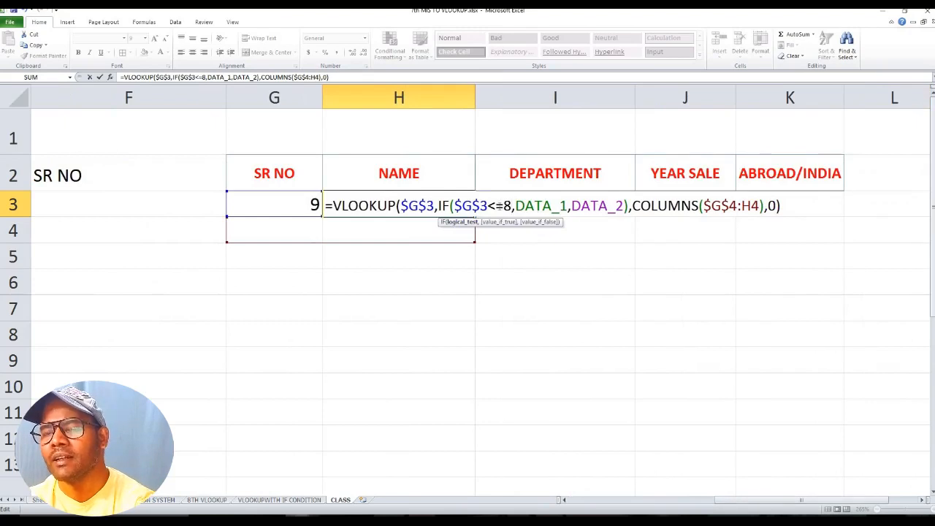
pyautogui.press('Right')
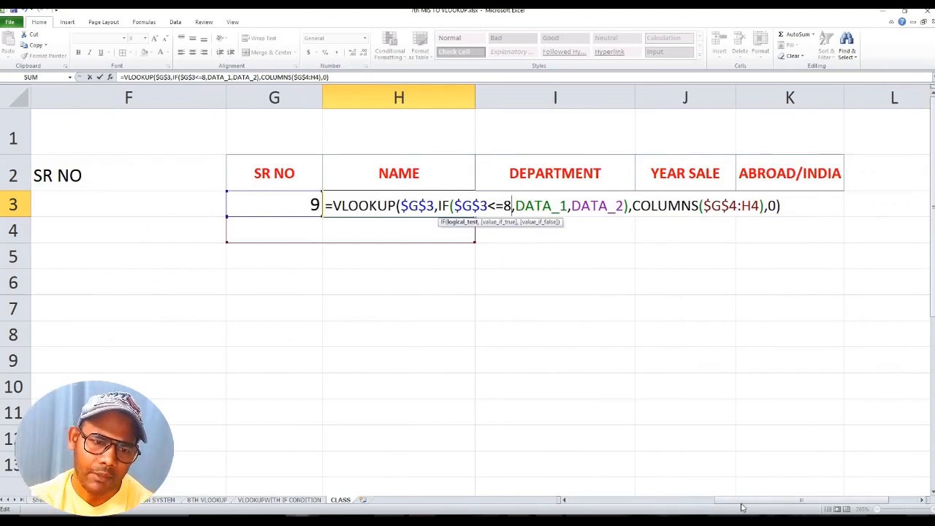
pyautogui.moveTo(741, 504); pyautogui.dragTo(472, 497)
pyautogui.scroll(-1, 156, 334)
pyautogui.scroll(-4, 156, 335)
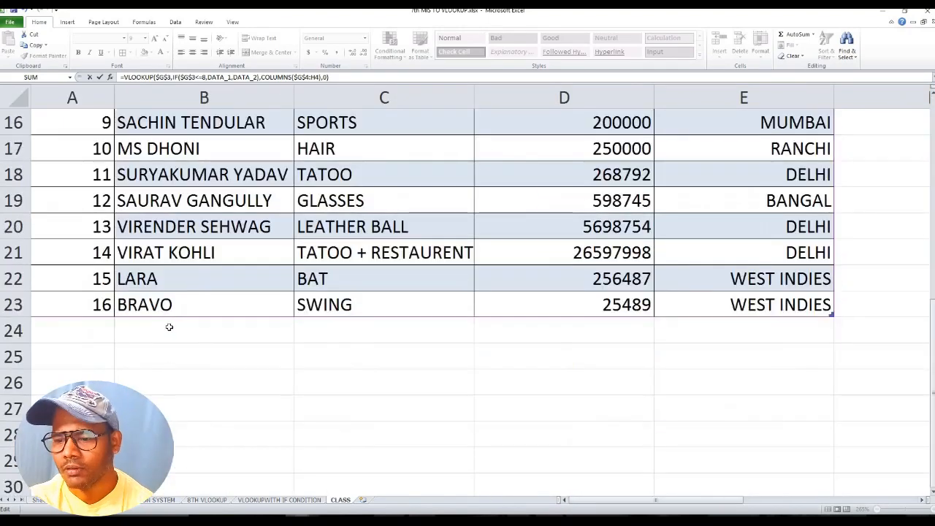
pyautogui.scroll(1, 167, 328)
pyautogui.moveTo(630, 504); pyautogui.dragTo(817, 503)
pyautogui.scroll(4, 484, 342)
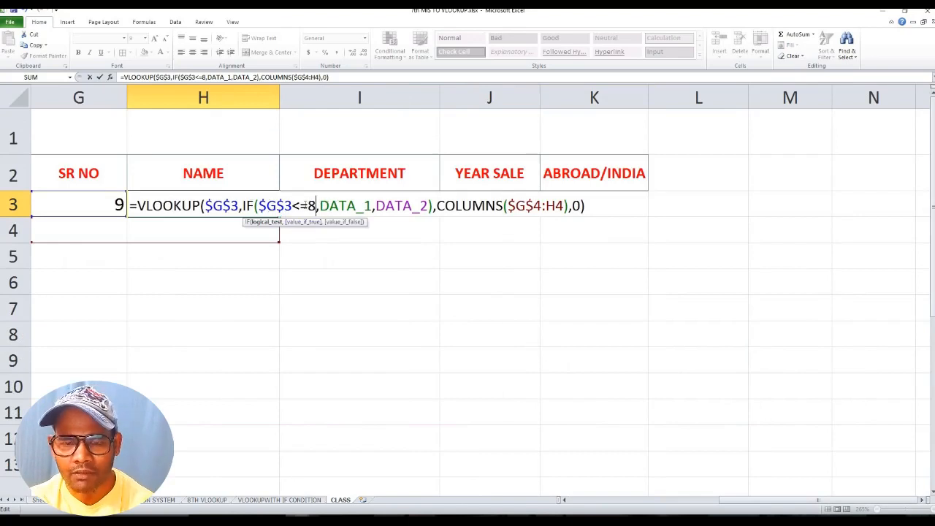
# Step: Try replacing DATA_2 in H3's IF with empty quotes, then undo the replacement
pyautogui.moveTo(293, 206); pyautogui.dragTo(302, 205)
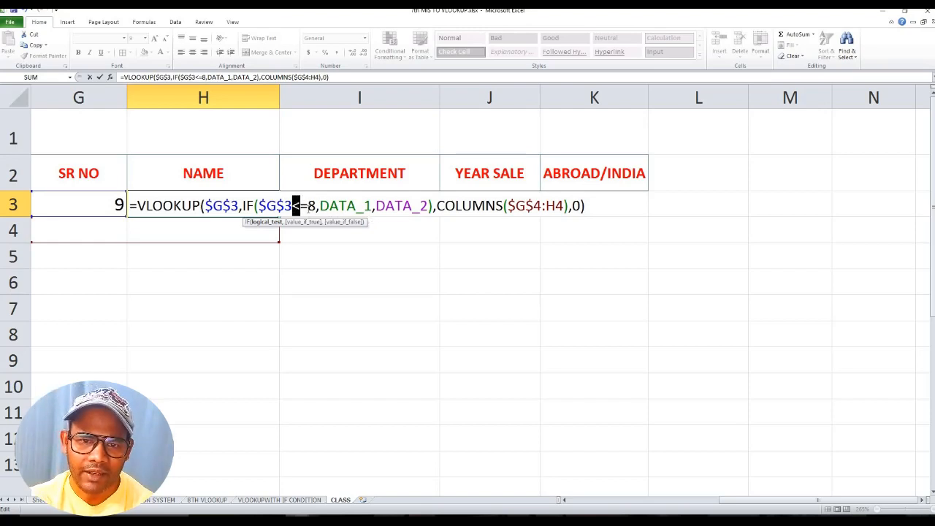
pyautogui.click(309, 209)
pyautogui.hotkey('shift', 'Left')
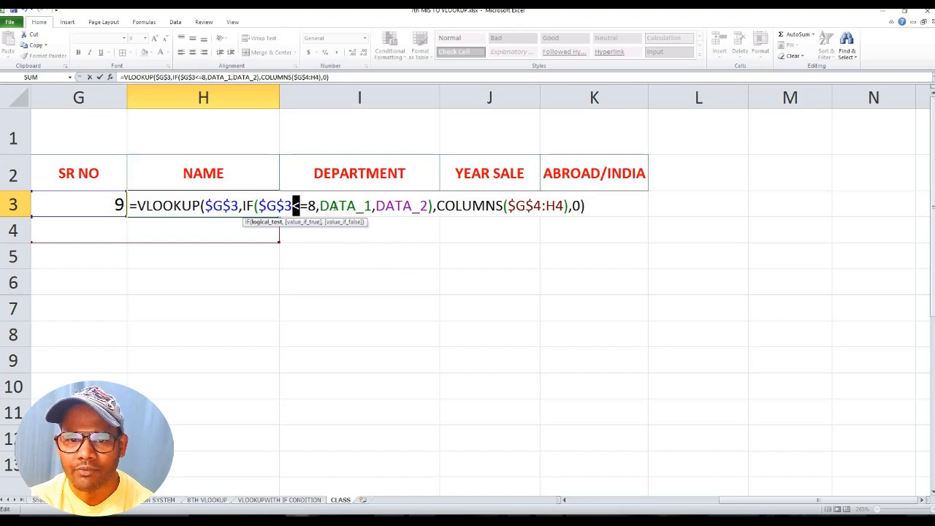
pyautogui.click(329, 205)
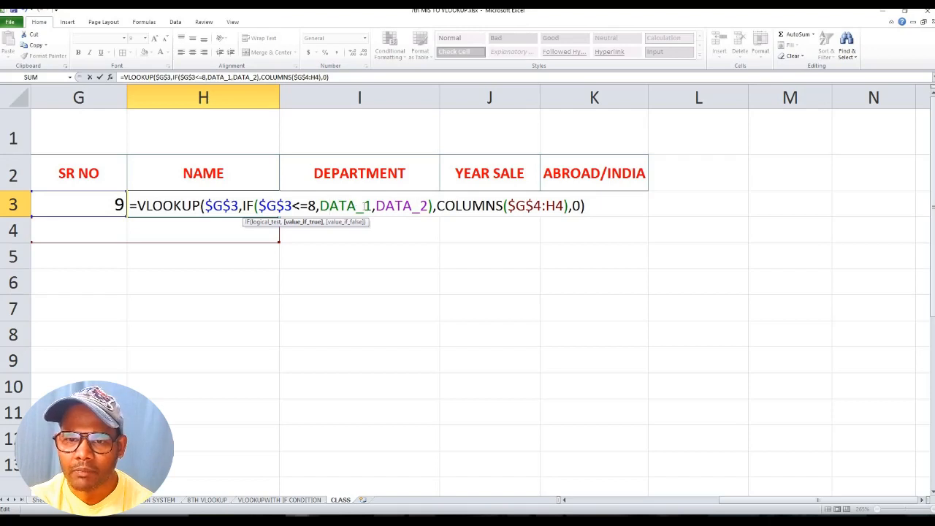
pyautogui.moveTo(375, 205); pyautogui.dragTo(429, 205)
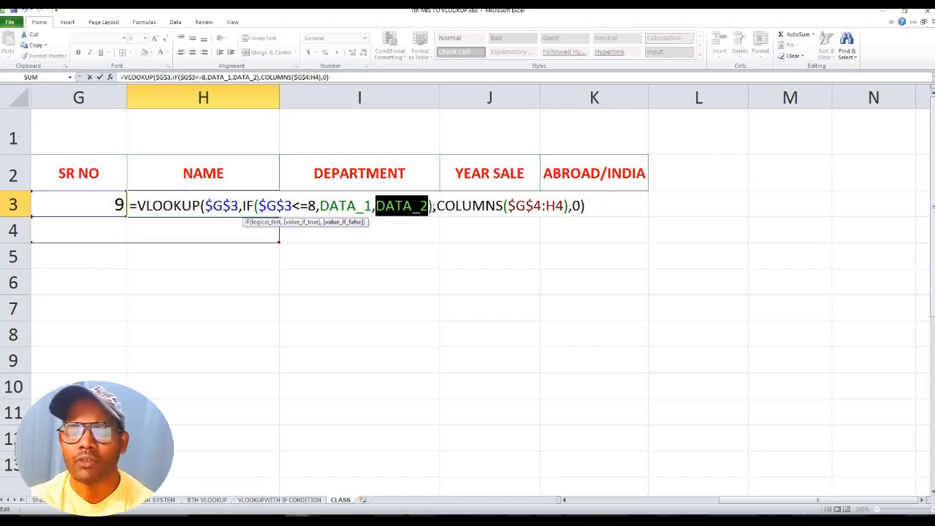
pyautogui.write('""')
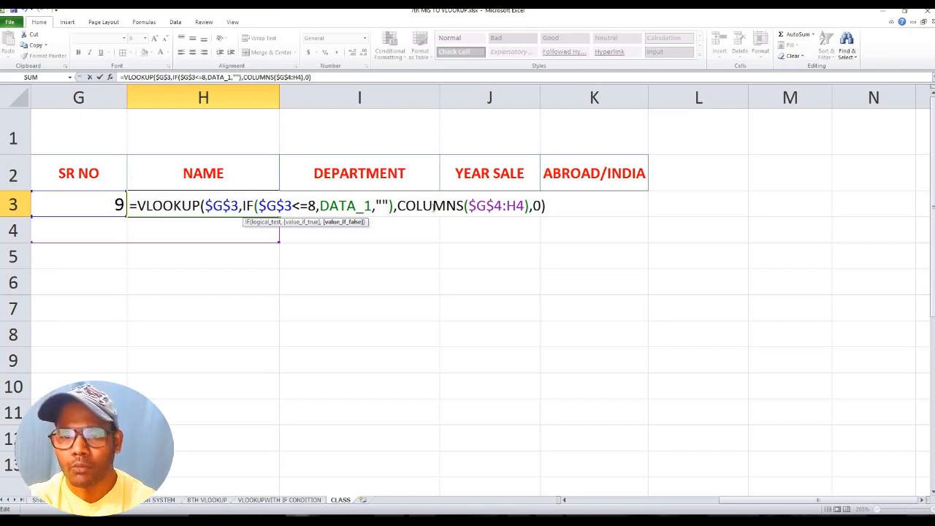
pyautogui.hotkey('ctrl', 'z')
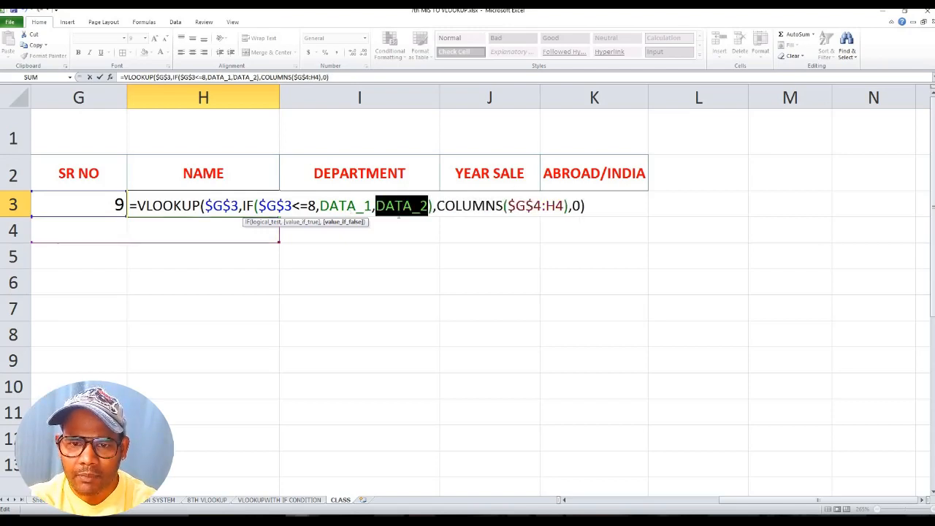
# Step: Confirm H3's formula with the IF condition $G$3<=8
pyautogui.moveTo(316, 205); pyautogui.dragTo(308, 204)
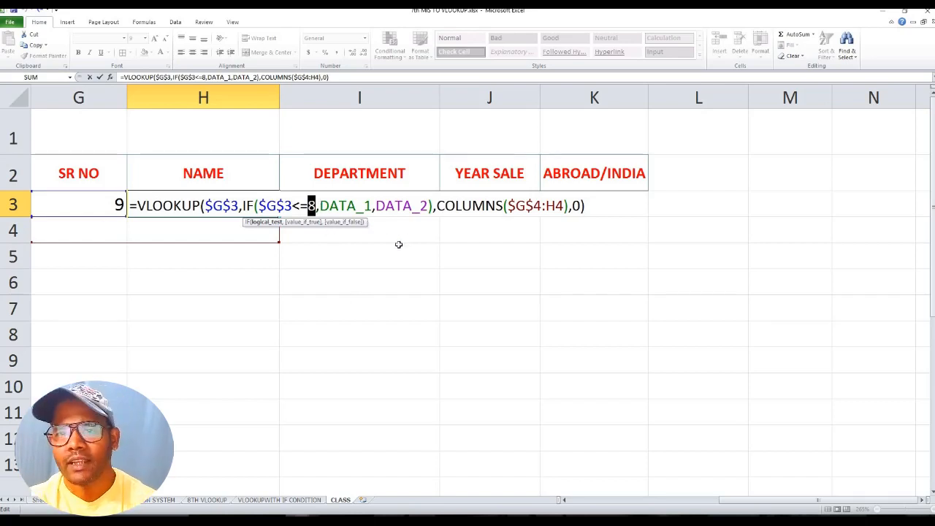
pyautogui.press('Return')
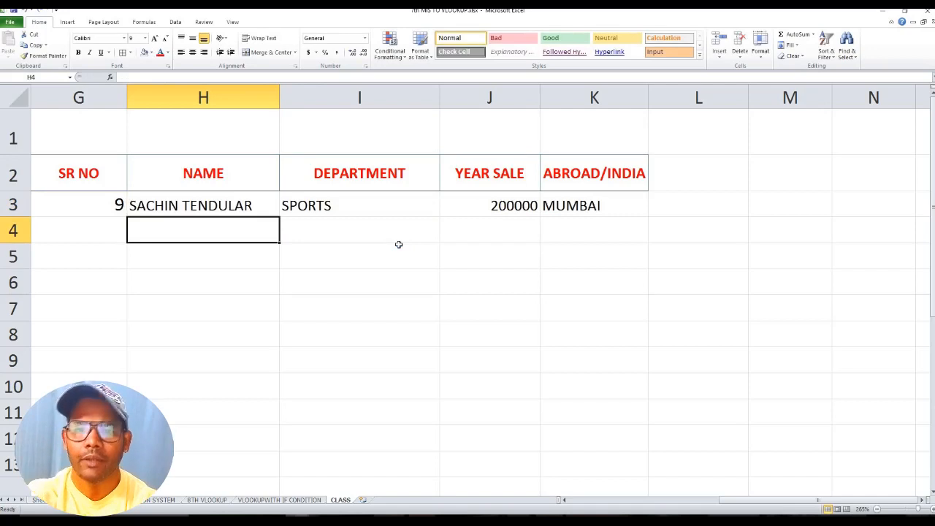